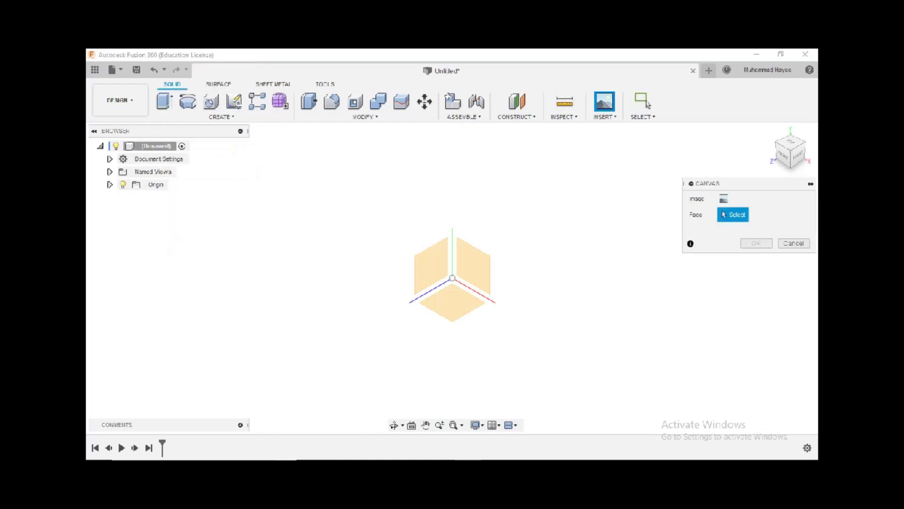
- Place the INFINITI logo image from the Desktop as a canvas on the YZ plane
left_click(431, 266)
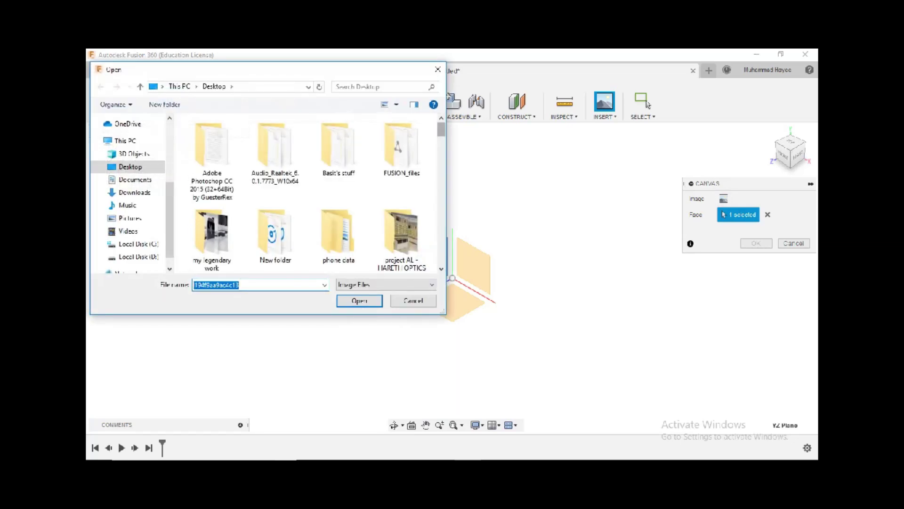
scroll(332, 127, "down", 8)
scroll(332, 130, "down", 8)
left_click(338, 146)
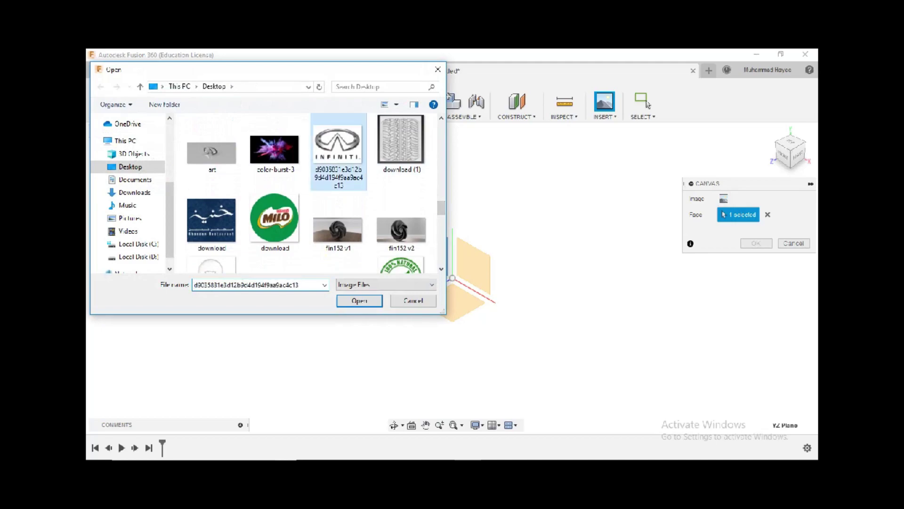
key("Return")
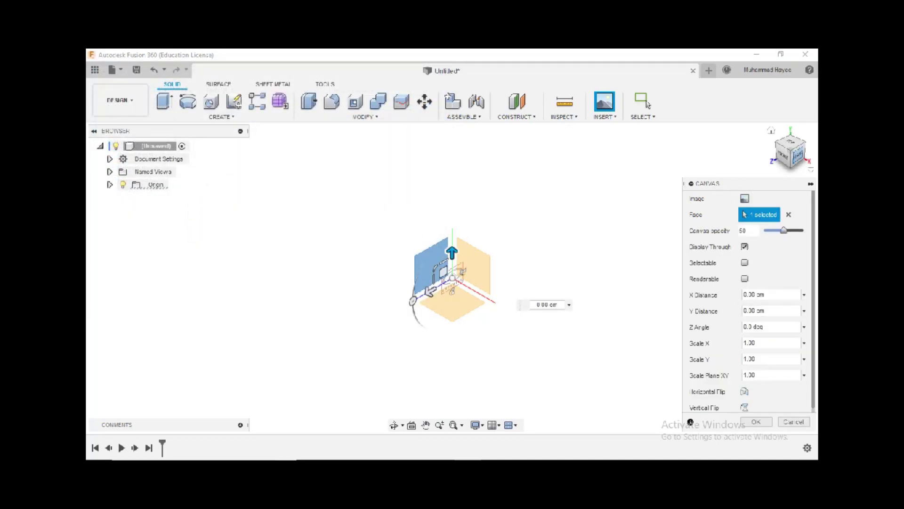
- View the canvas from the right, set its opacity to 70, and enlarge the logo uniformly to more than five times its size
left_click(798, 154)
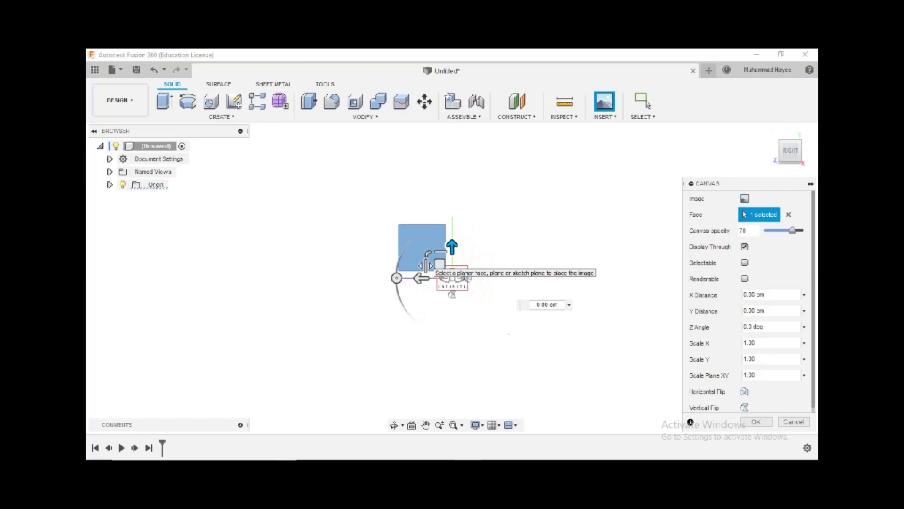
left_click_drag(440, 264, 379, 205)
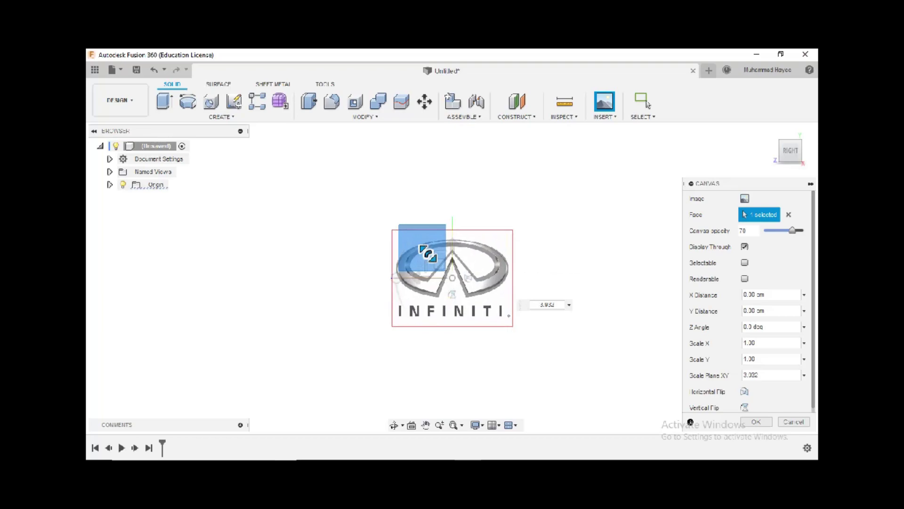
mouse_move(428, 253)
left_mouse_down()
mouse_move(417, 242)
mouse_move(428, 253)
left_mouse_up()
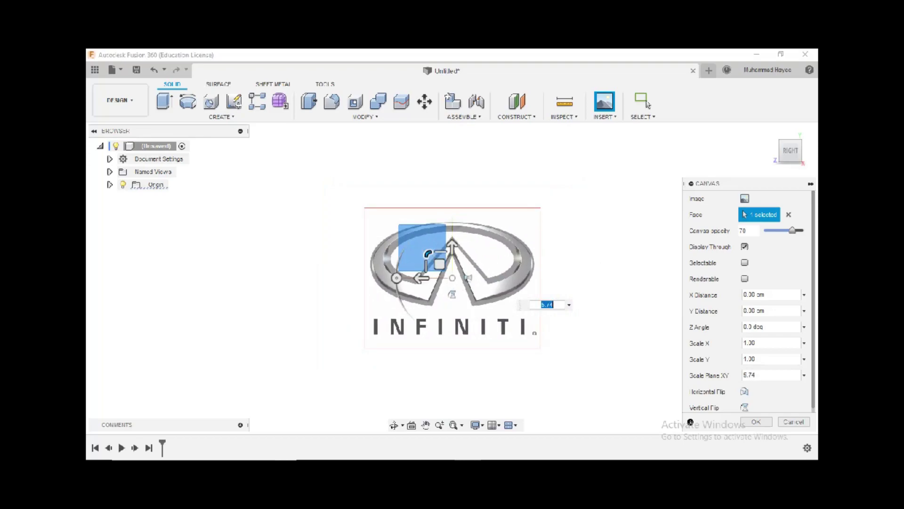
left_click(552, 305)
key("BackSpace")
key("BackSpace")
key("BackSpace")
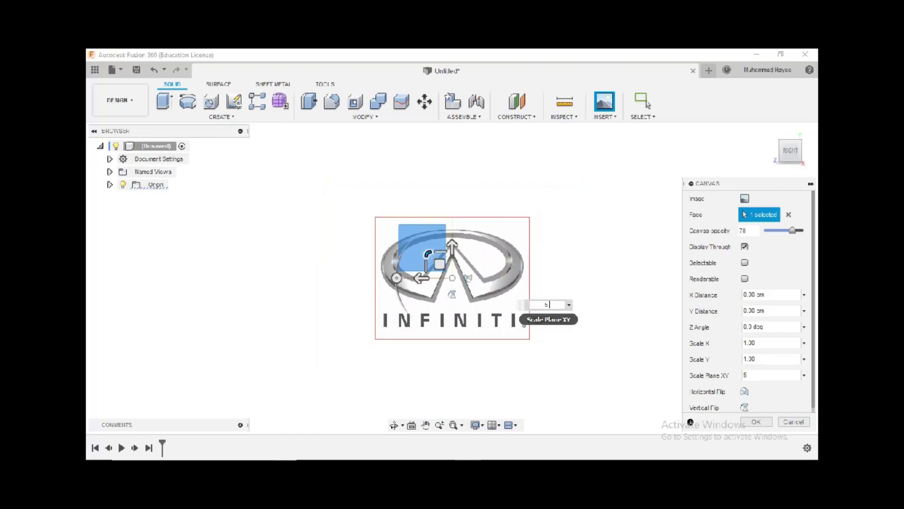
key("Return")
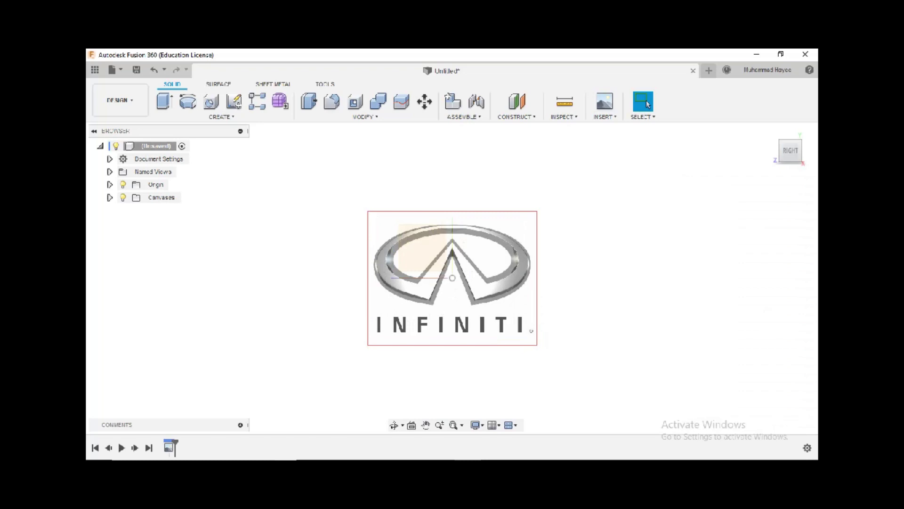
- Start a sketch on the YZ plane and trace the narrow lower wedge's right edge with a line about 3 cm long from its apex
scroll(456, 265, "up", 3)
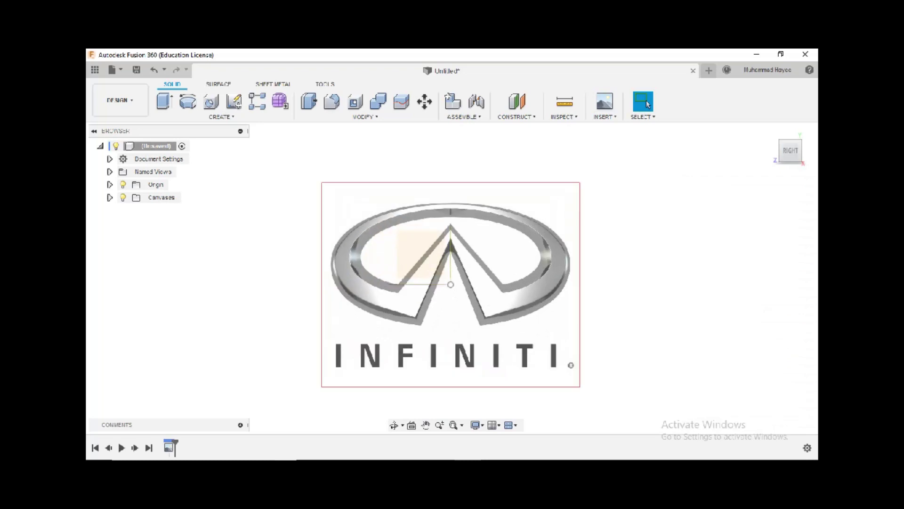
left_click(234, 100)
left_click(428, 245)
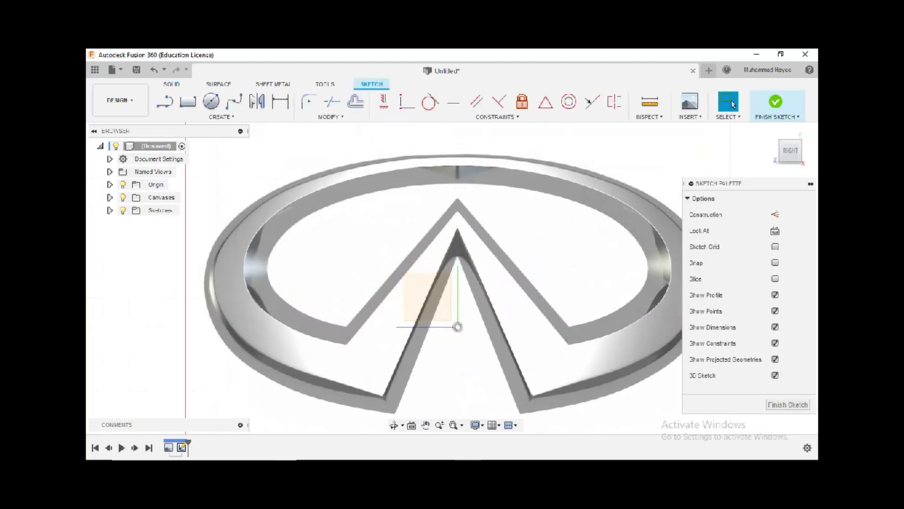
key("l")
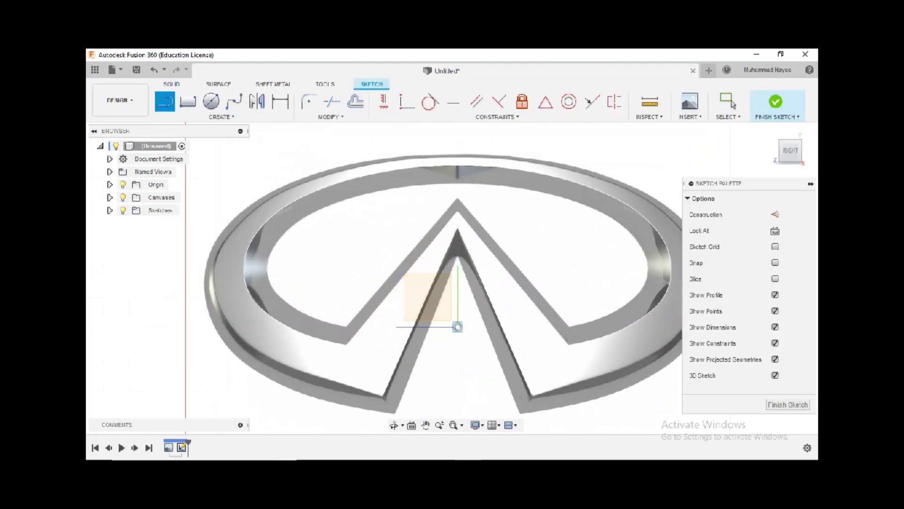
left_click(458, 256)
scroll(513, 410, "up", 3)
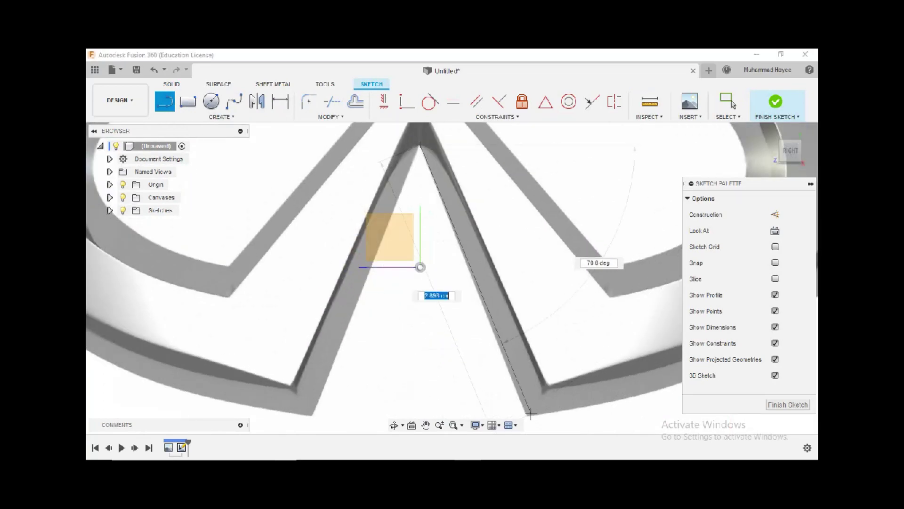
scroll(536, 415, "up", 3)
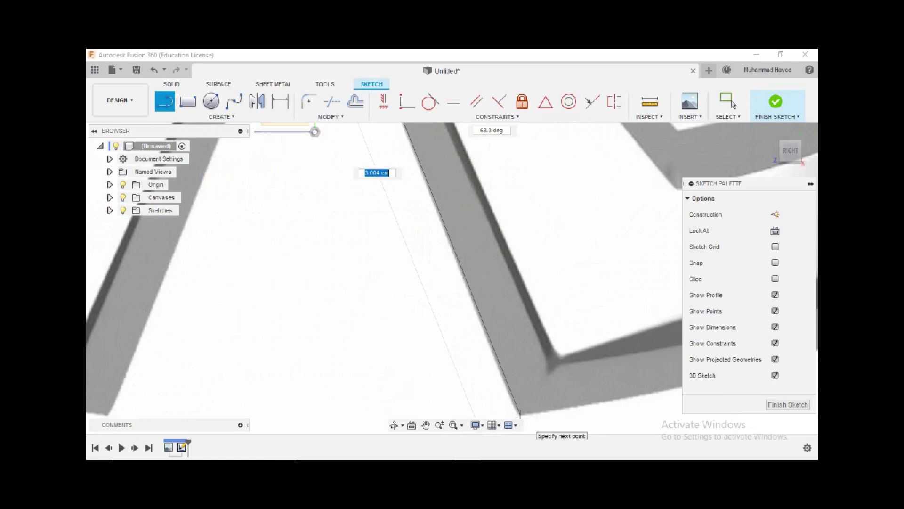
scroll(520, 415, "down", 5)
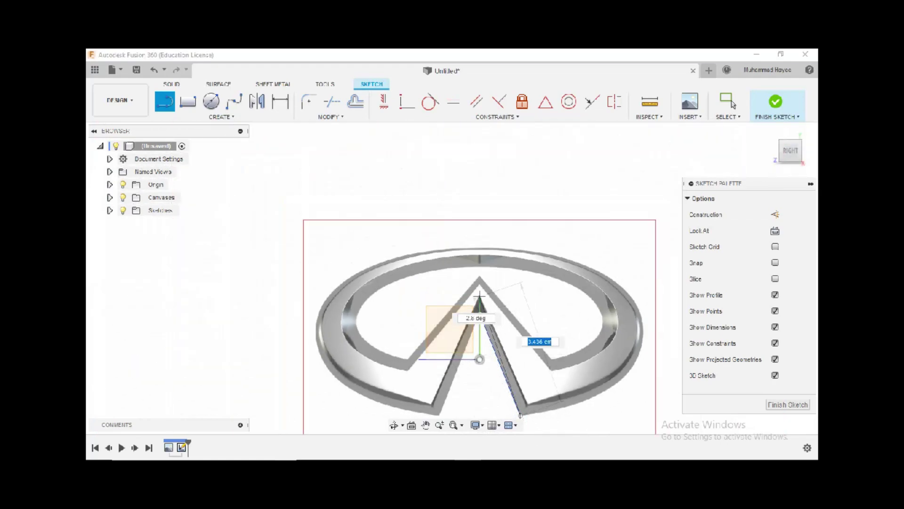
scroll(511, 394, "down", 5)
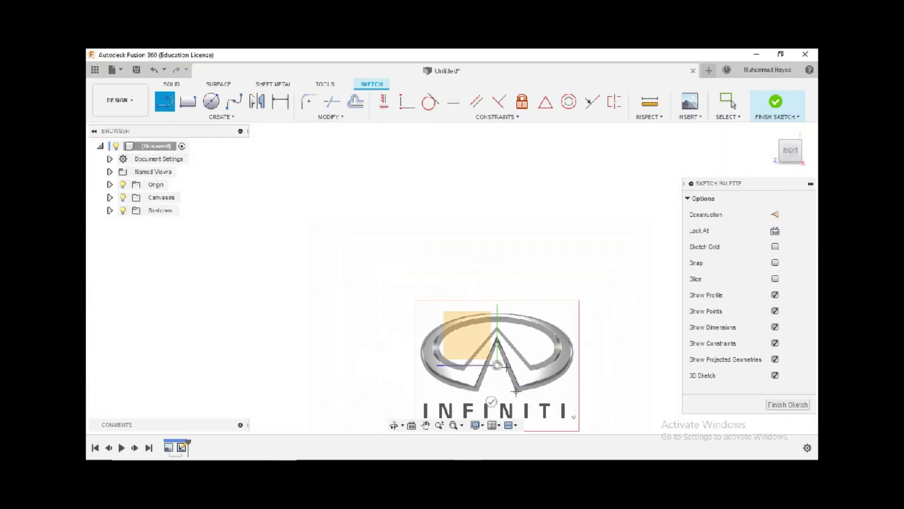
key("Escape")
- Trace the right edge of the upper wedge with a line about 3 cm long from its tip to the ring's inner corner
scroll(506, 348, "up", 4)
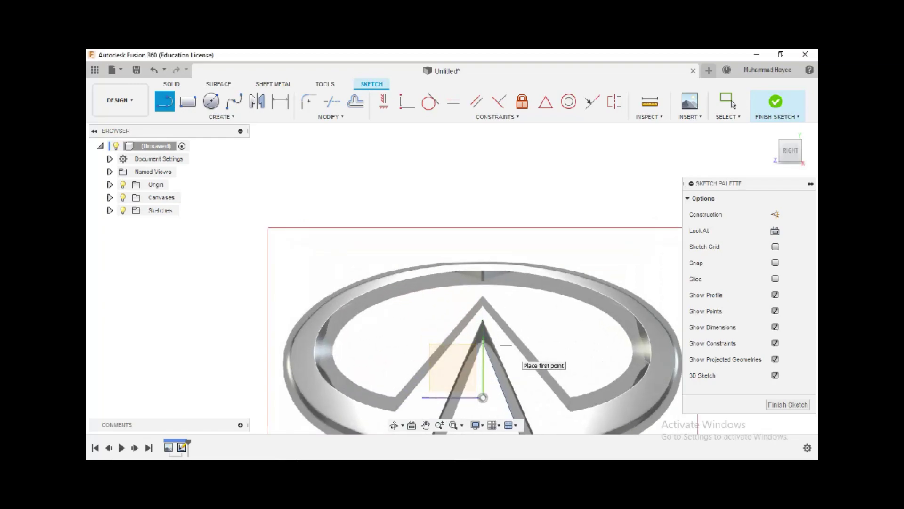
scroll(505, 345, "up", 3)
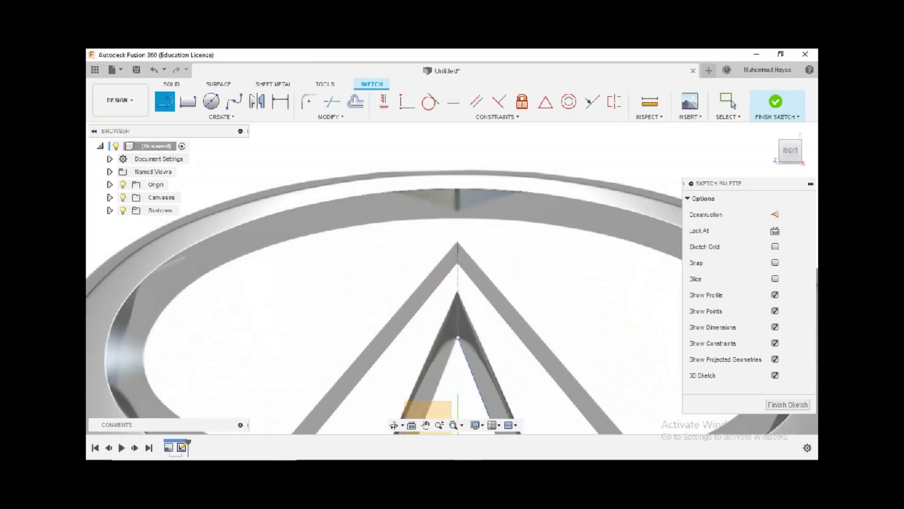
scroll(458, 243, "down", 4)
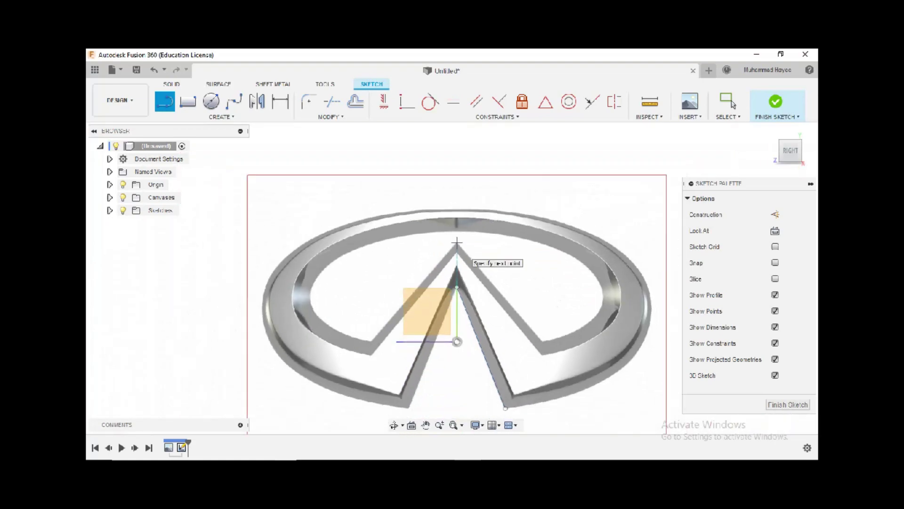
left_click(457, 338)
scroll(540, 332, "up", 4)
scroll(540, 332, "up", 3)
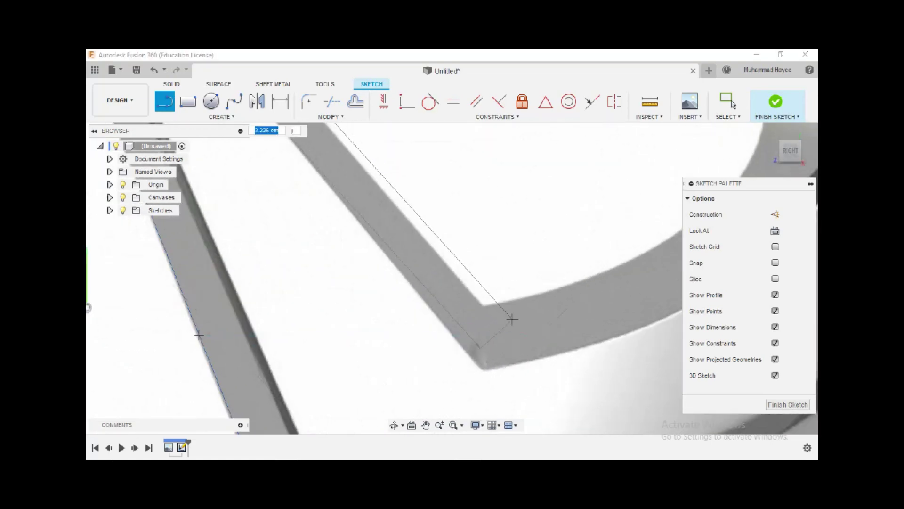
scroll(484, 307, "up", 2)
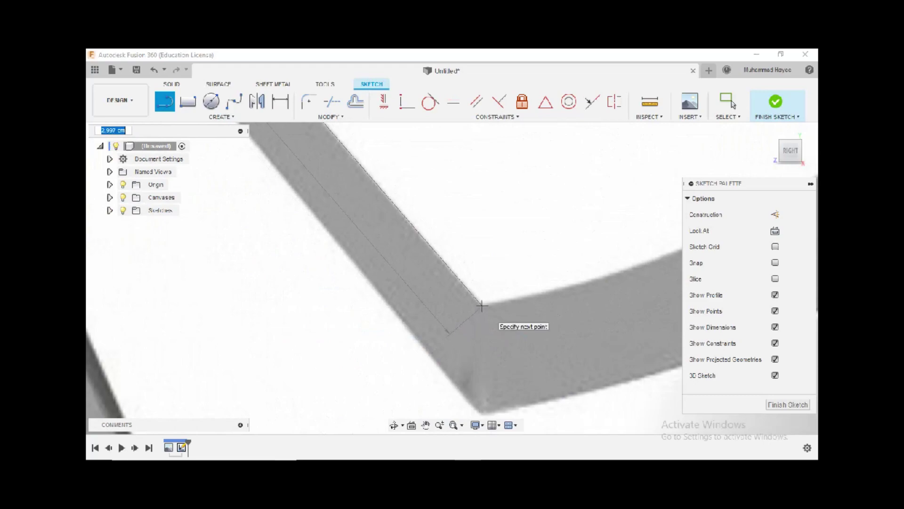
left_click(482, 306)
scroll(482, 306, "down", 5)
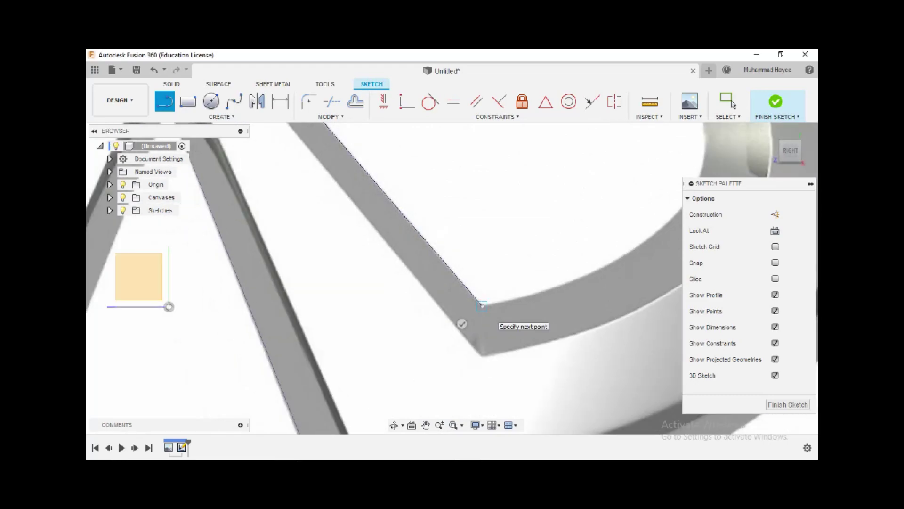
left_click(462, 323)
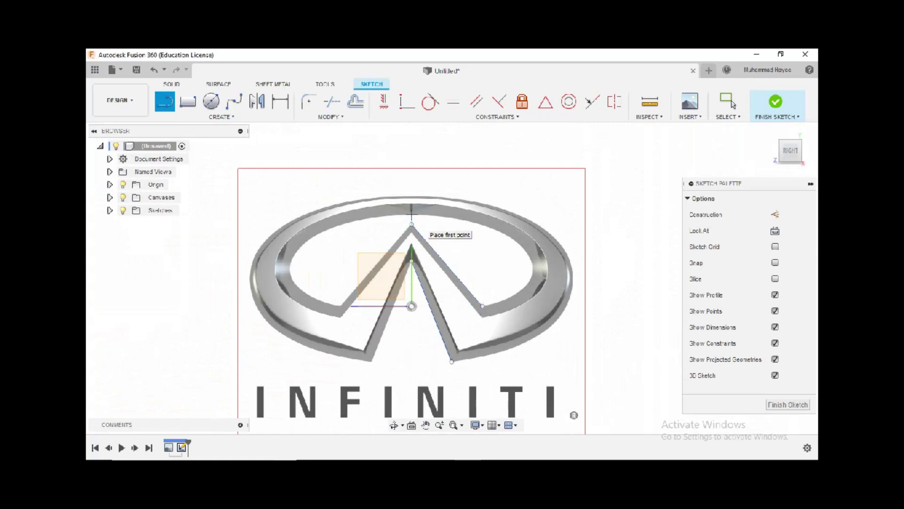
- Sketch a vertical line about 0.5 cm long across the ring's top, directly above the wedge tip, from inner to outer edge
scroll(411, 214, "up", 5)
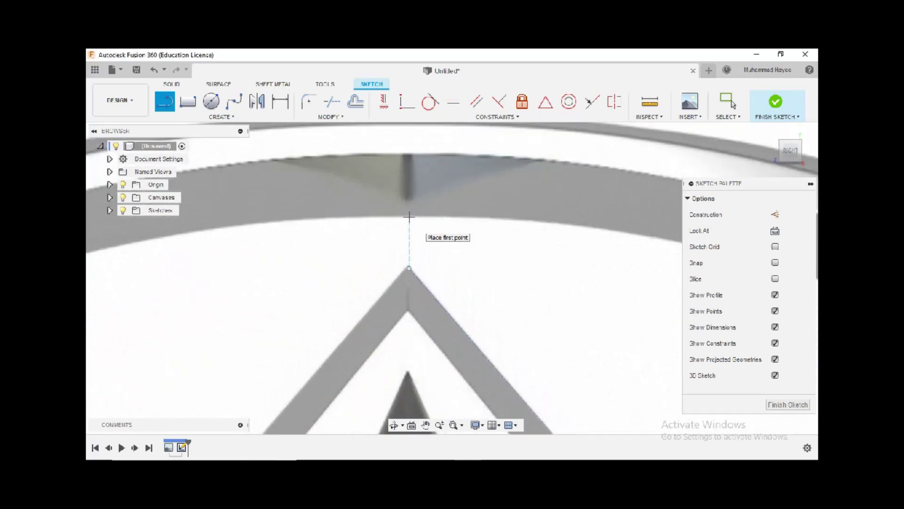
scroll(408, 217, "down", 5)
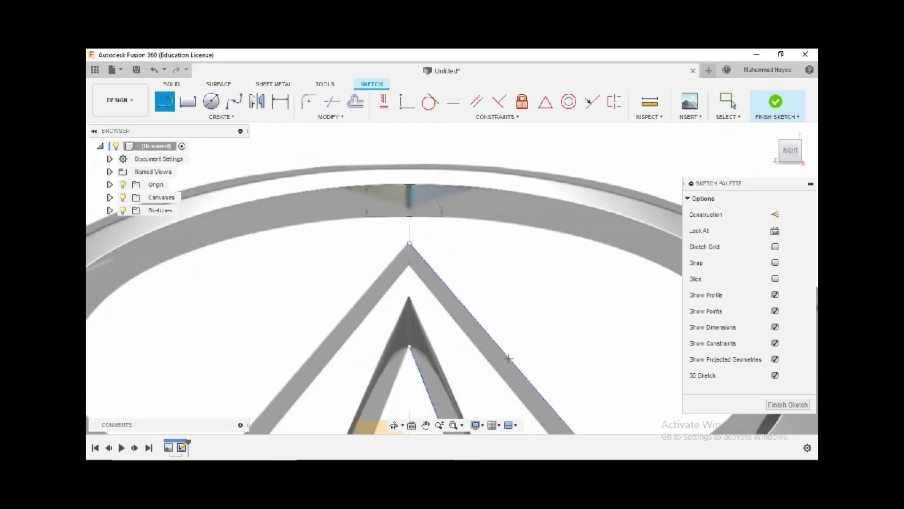
left_click(408, 217)
scroll(408, 216, "up", 5)
scroll(415, 198, "up", 2)
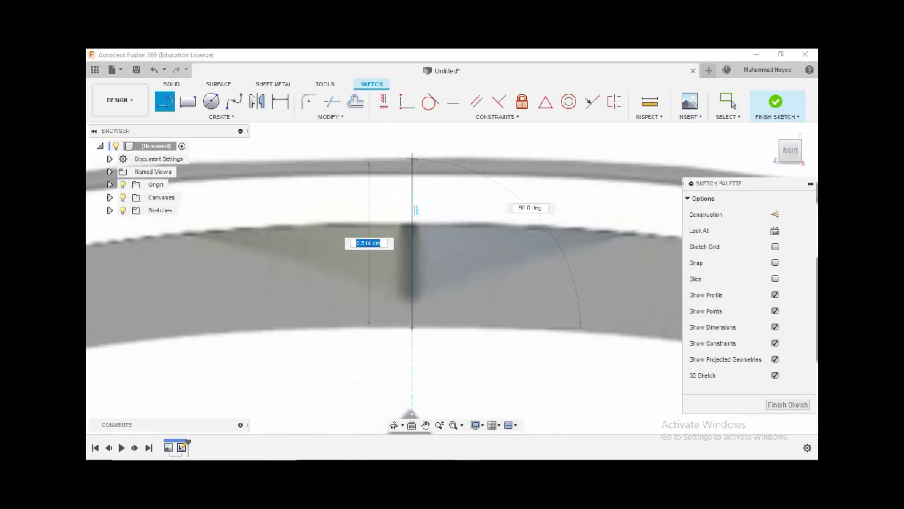
left_click(412, 158)
scroll(413, 158, "down", 4)
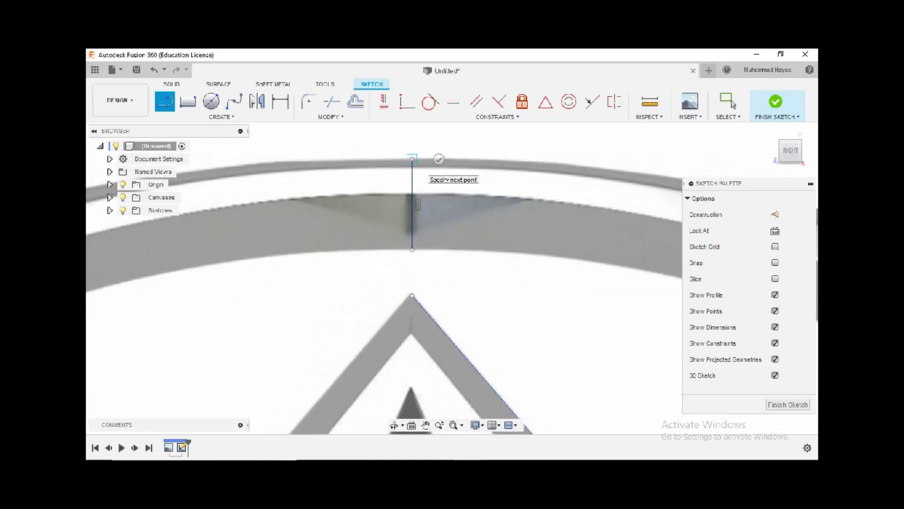
scroll(412, 159, "down", 4)
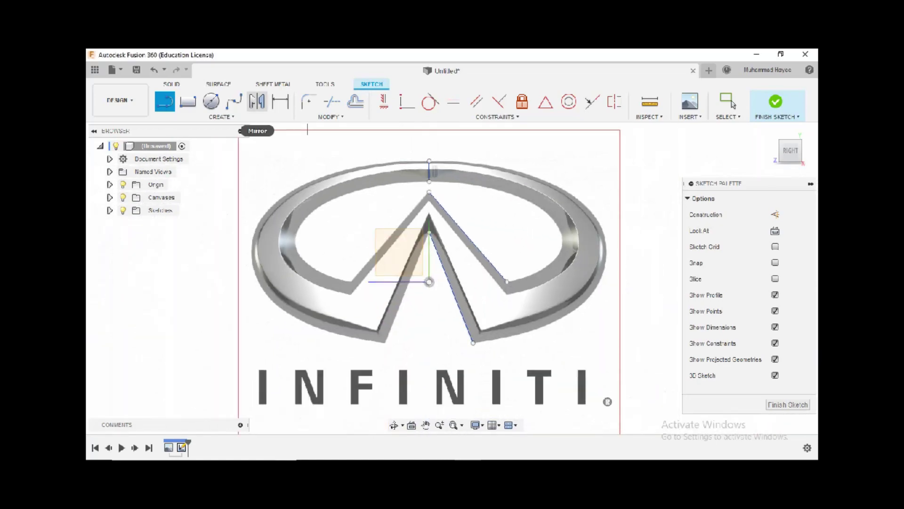
- Draw a fit point spline along the ring's right inner edge, from the short vertical line's lower end to the upper wedge line's lower end
left_click(234, 101)
left_click(429, 181)
scroll(558, 238, "up", 2)
scroll(557, 238, "up", 2)
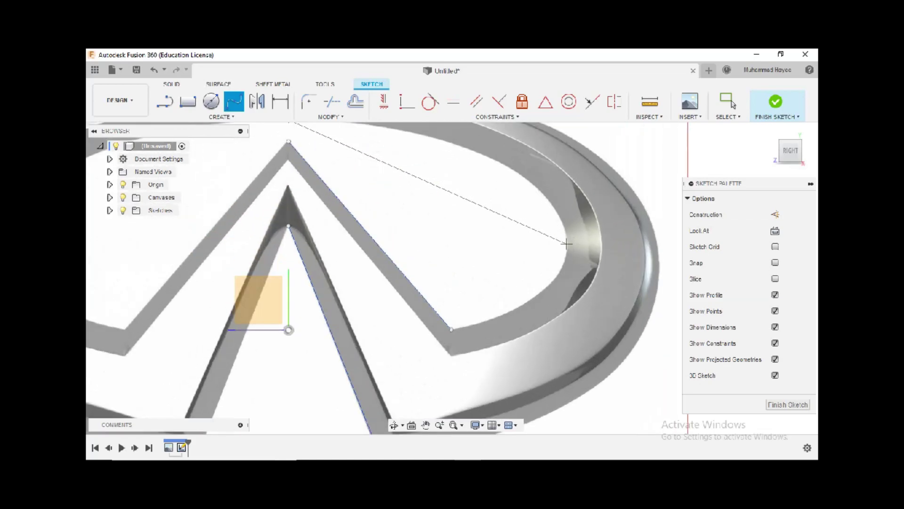
scroll(567, 242, "up", 2)
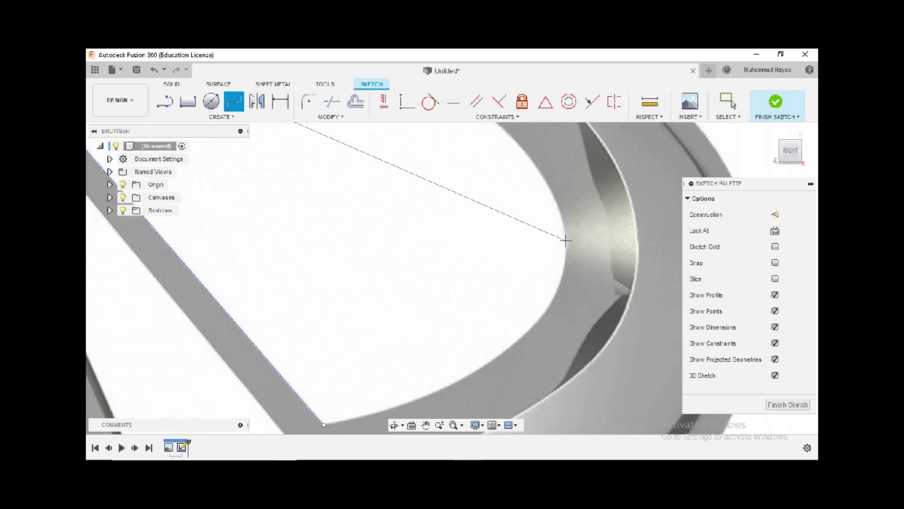
left_click(565, 241)
scroll(565, 240, "down", 3)
left_click(452, 327)
left_click(442, 301)
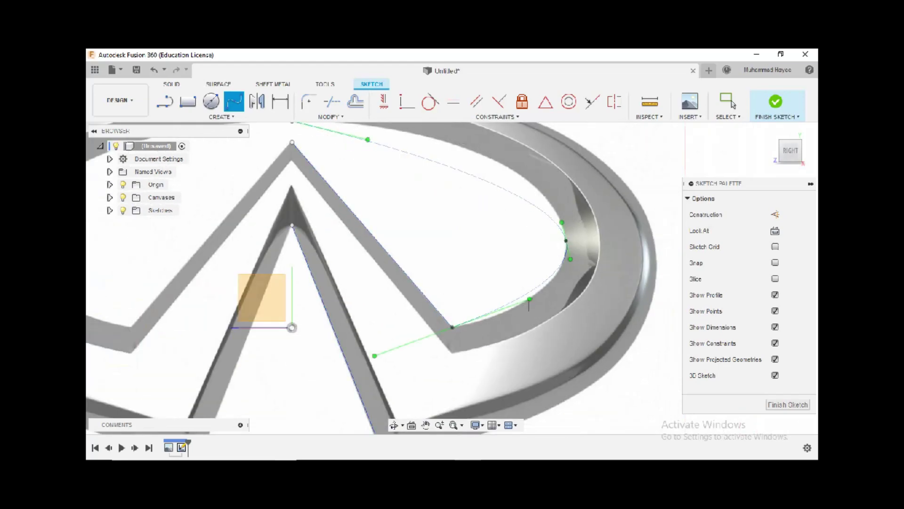
left_click(731, 102)
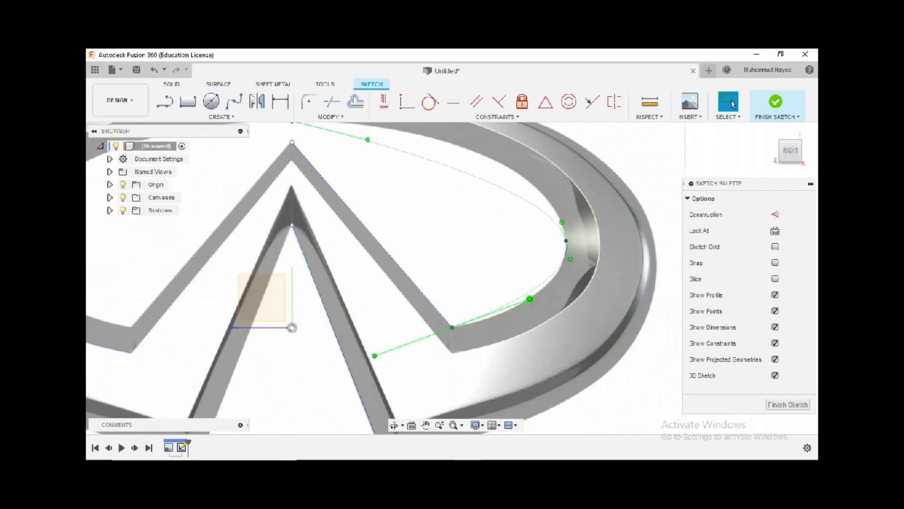
- Adjust the spline's tangent handles at its lower and upper ends so the curve follows the ring's inner edge
left_click_drag(375, 356, 380, 343)
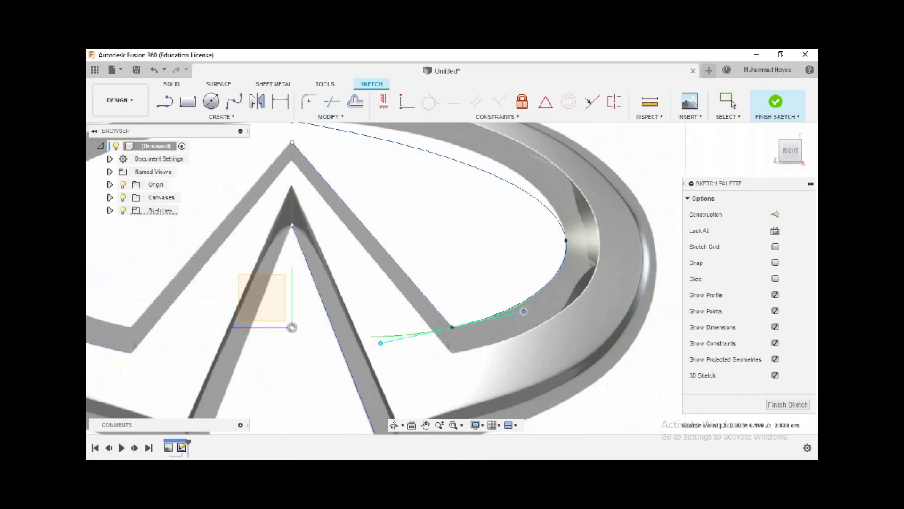
key("F6")
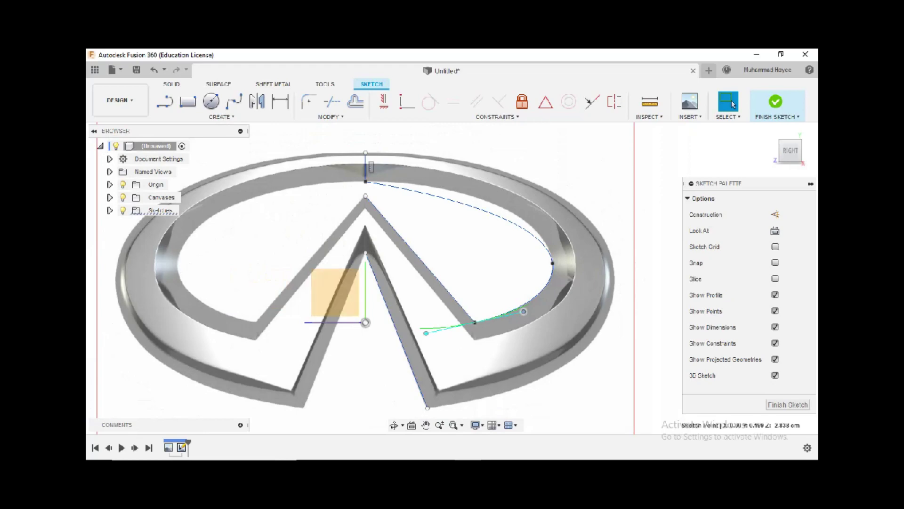
scroll(384, 183, "up", 3)
left_click(386, 187)
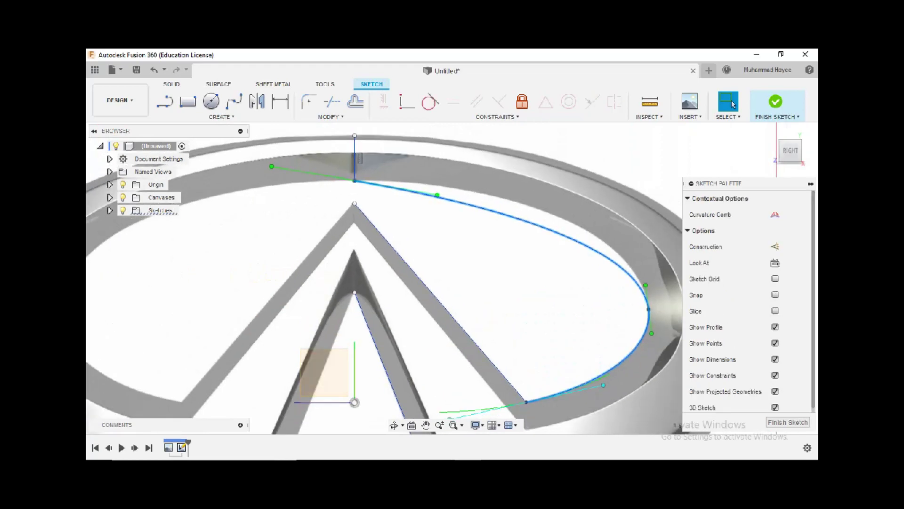
left_click_drag(437, 195, 444, 180)
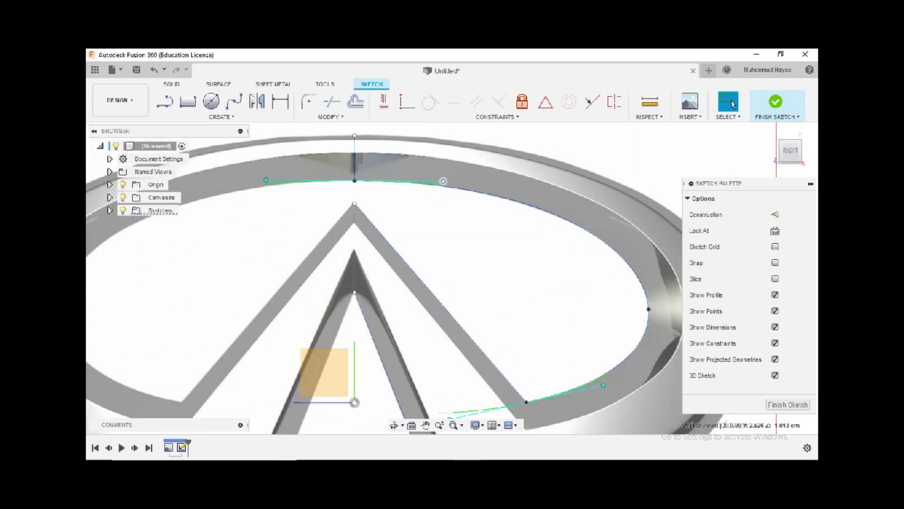
- Draw a fit point spline along the ring's right outer edge, from the short vertical line's upper end through the ring's rightmost point to the lower wedge line's end
scroll(495, 222, "down", 3)
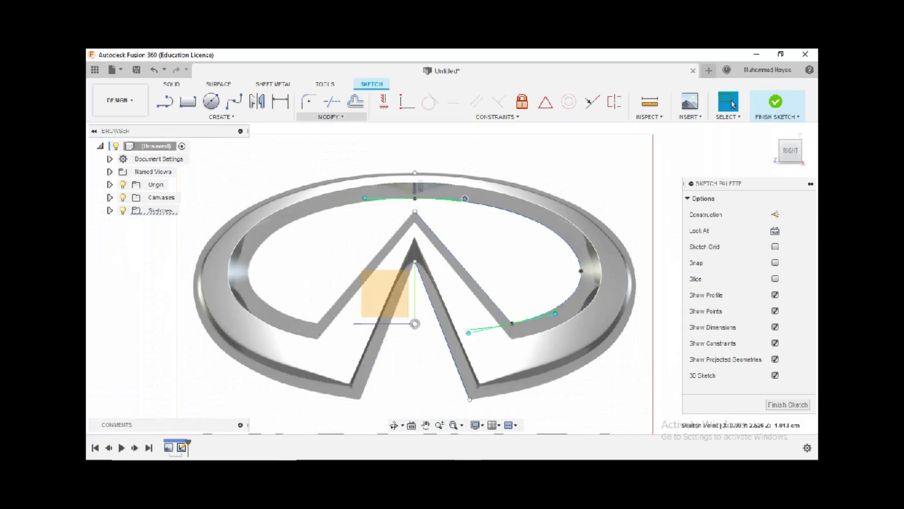
left_click(234, 101)
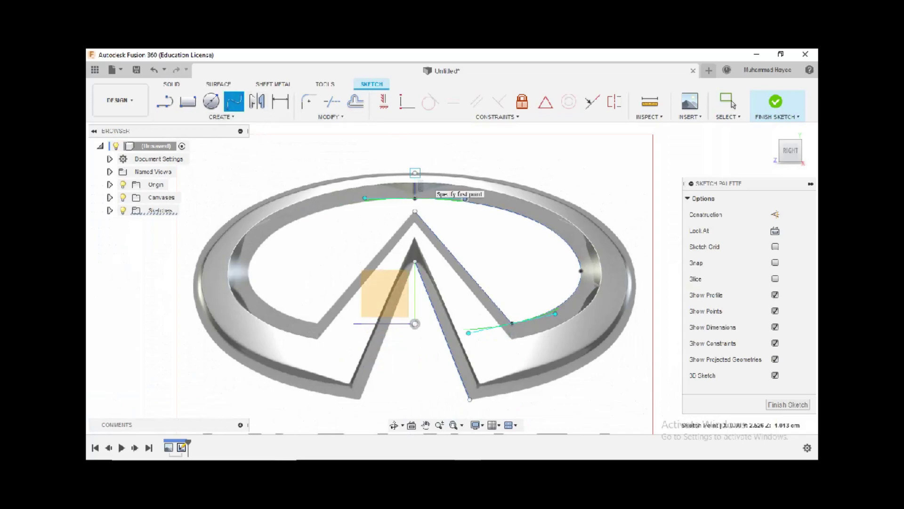
left_click(415, 172)
scroll(639, 288, "up", 4)
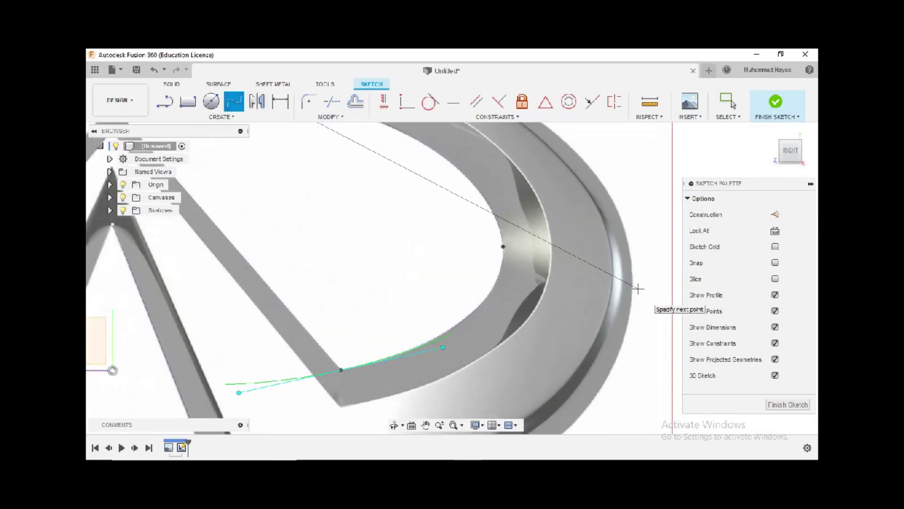
scroll(638, 288, "up", 1)
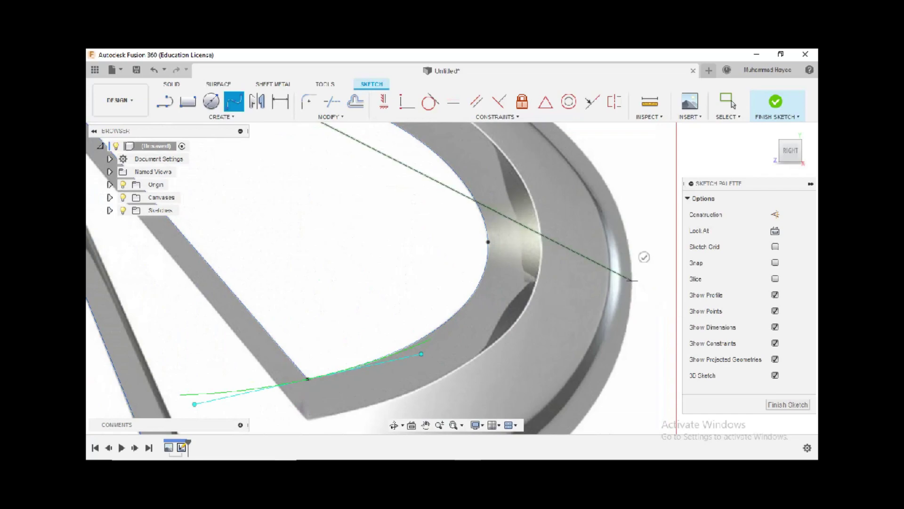
scroll(631, 280, "down", 5)
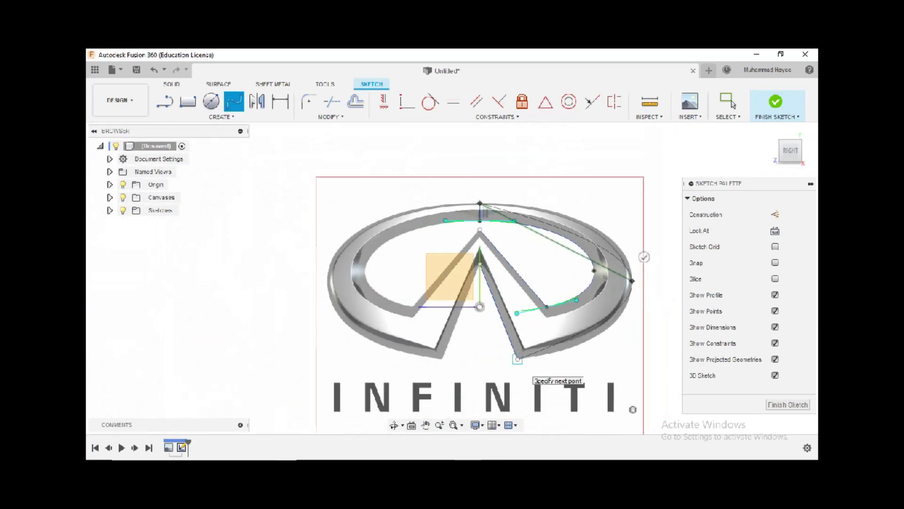
double_click(518, 359)
scroll(584, 335, "up", 3)
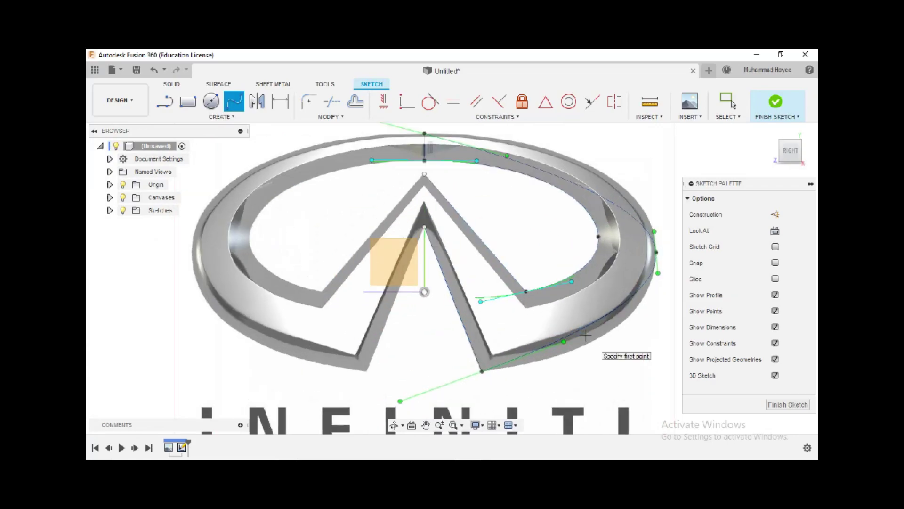
- Adjust the outer spline's tangent handles at its lower and upper ends so the curve follows the ring's outer edge
left_click(730, 103)
left_click_drag(563, 341, 563, 365)
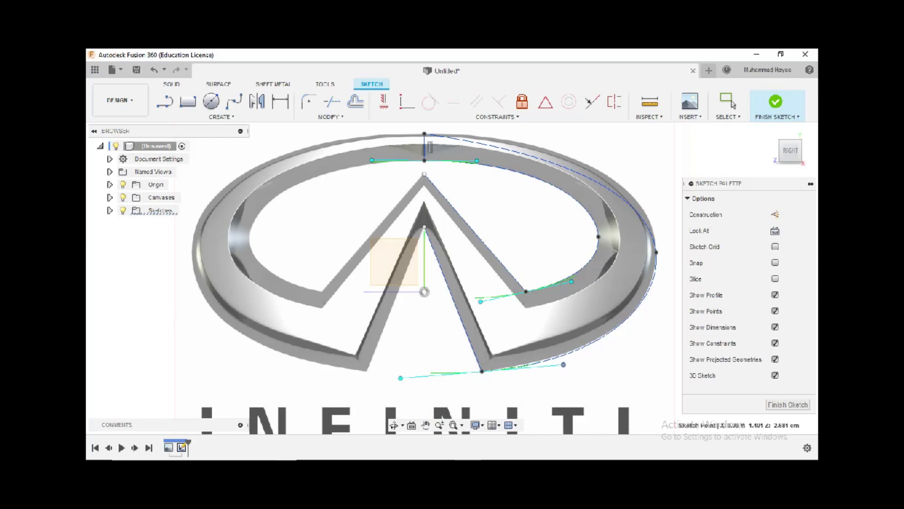
left_click(591, 181)
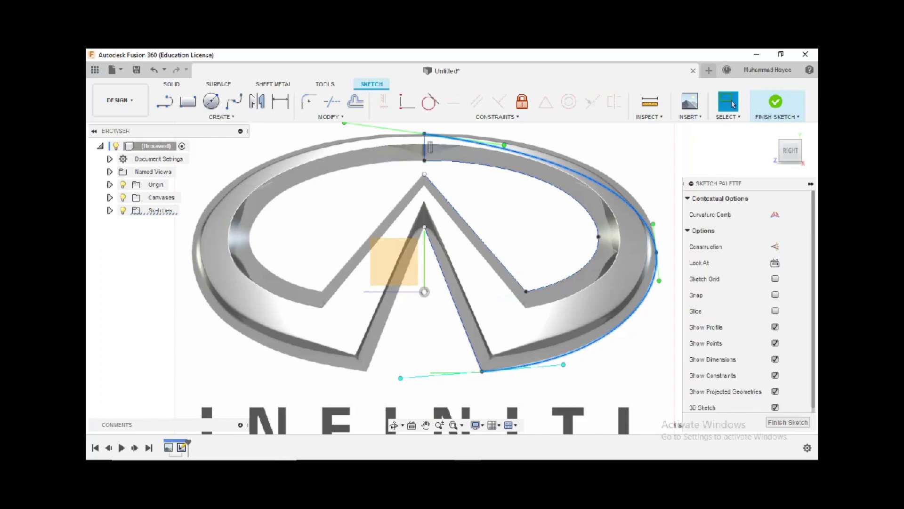
left_click(424, 133)
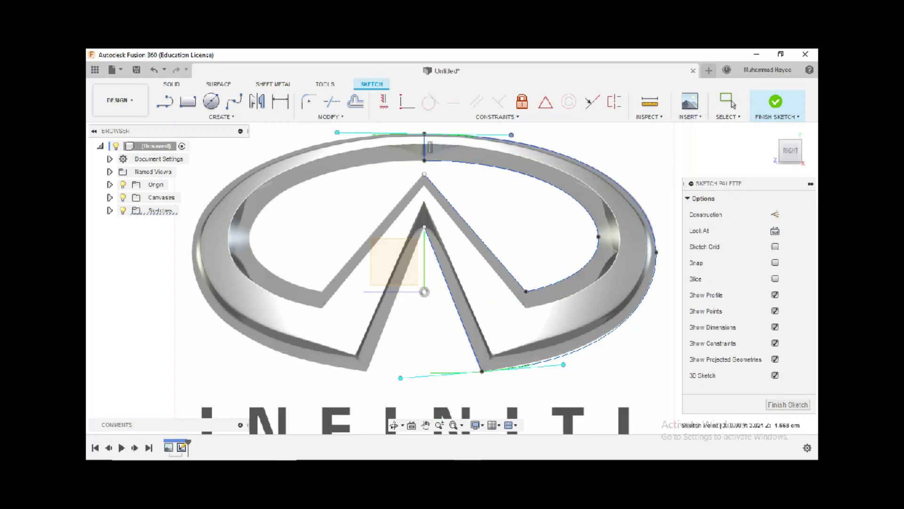
left_click_drag(335, 132, 335, 132)
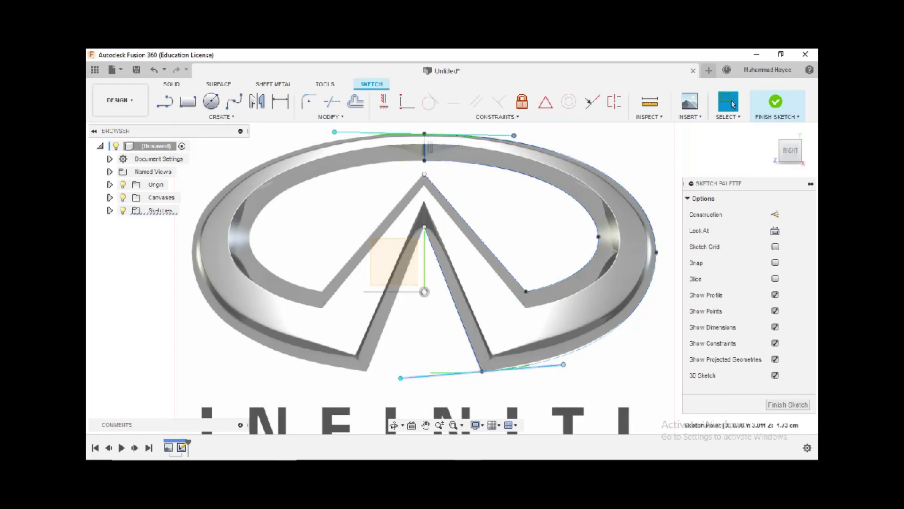
left_click_drag(563, 364, 566, 361)
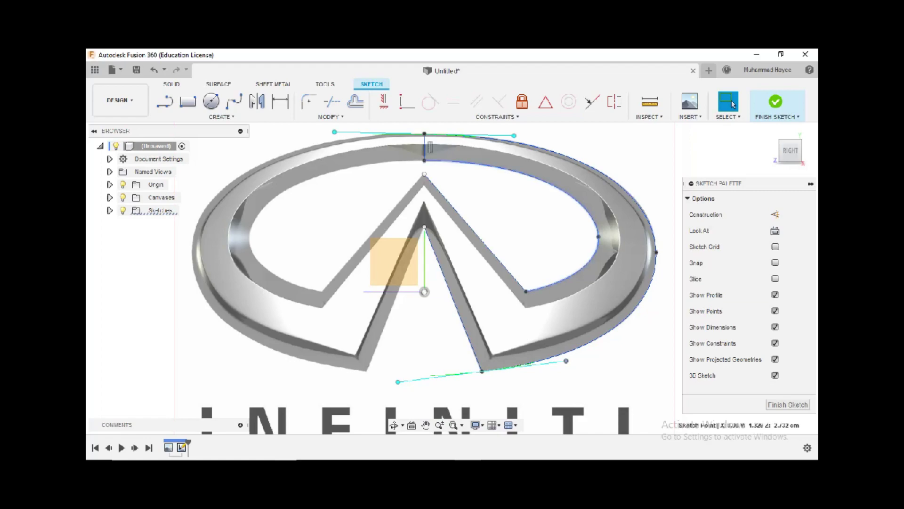
left_click_drag(514, 136, 518, 137)
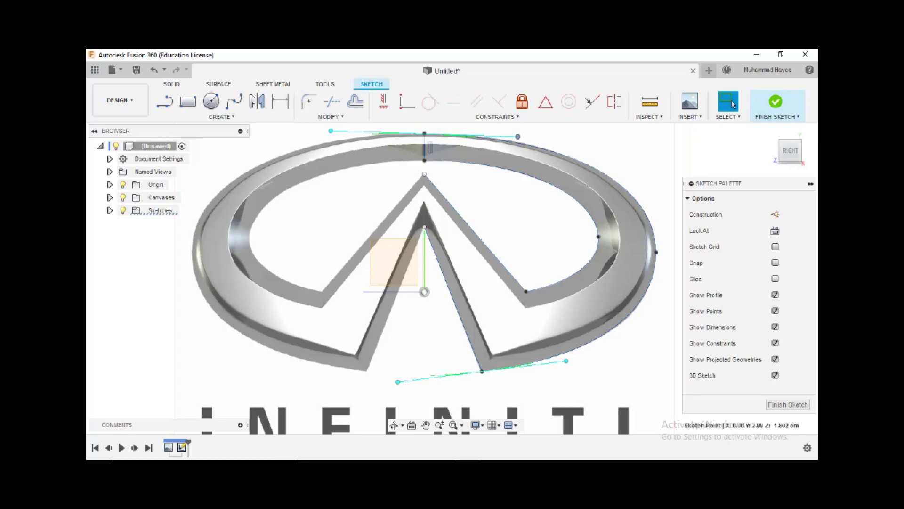
left_click_drag(518, 136, 517, 136)
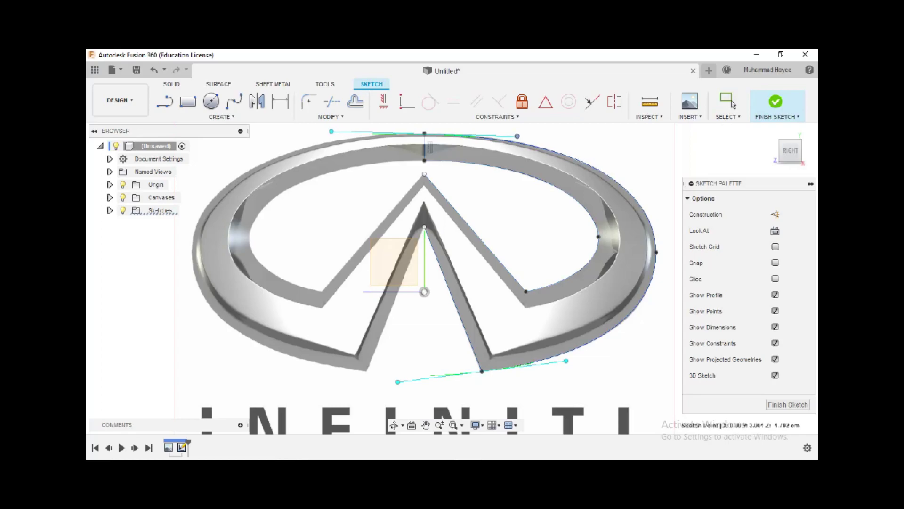
- Mirror both splines and both wedge lines about the short vertical line at the ring's top
scroll(587, 146, "down", 3)
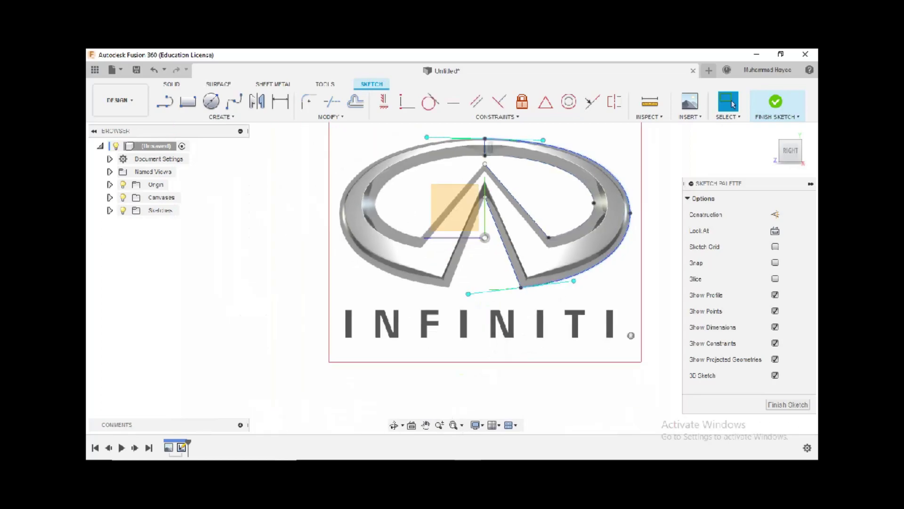
left_click(592, 162)
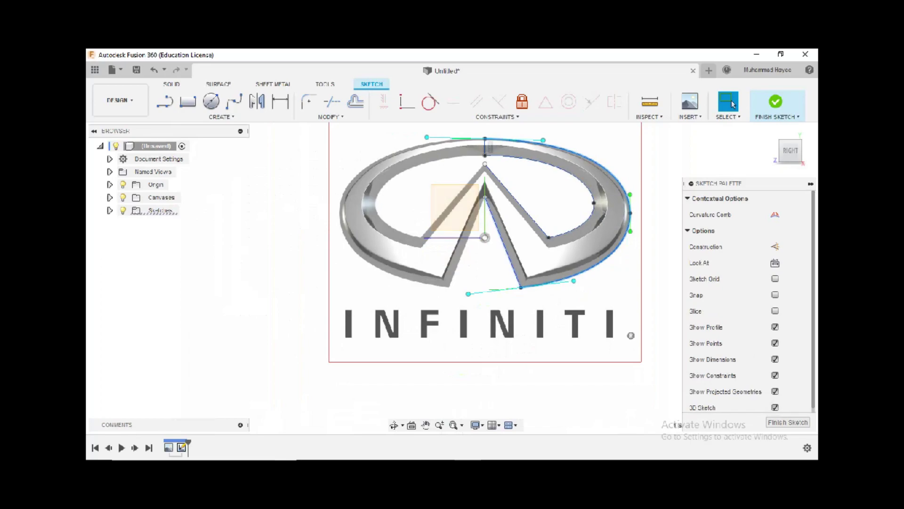
left_click(581, 224, "ctrl")
left_click(555, 167, "ctrl")
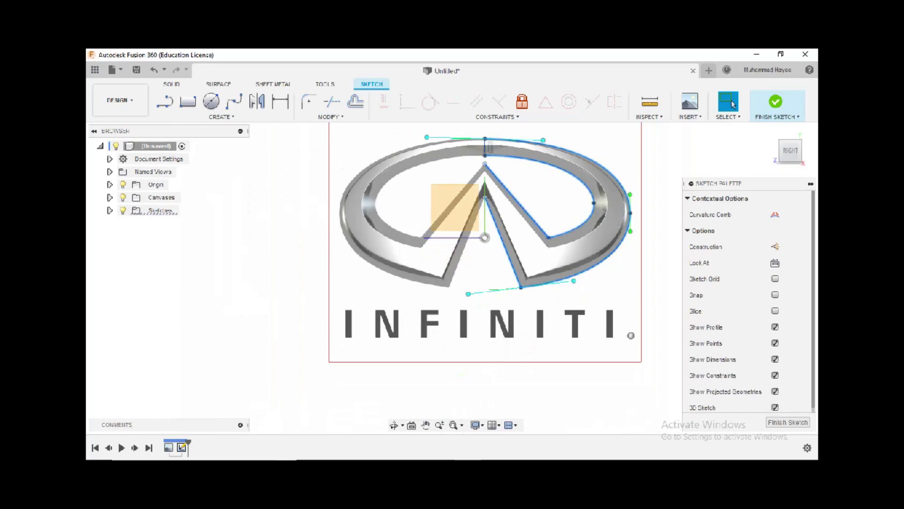
left_click(256, 100)
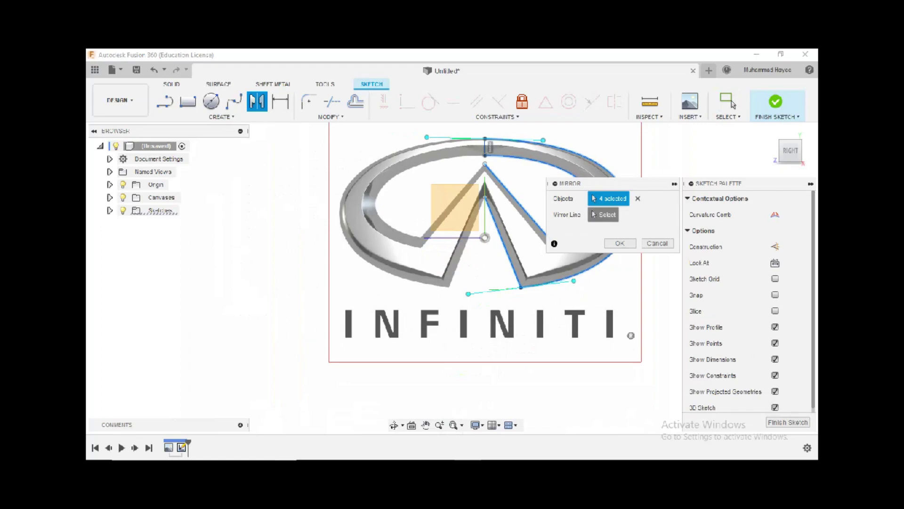
left_click(490, 147)
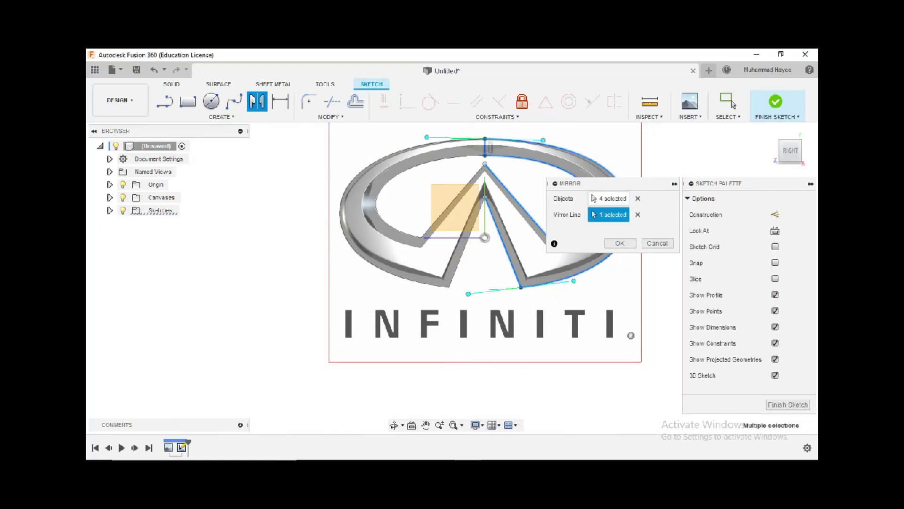
left_click(620, 243)
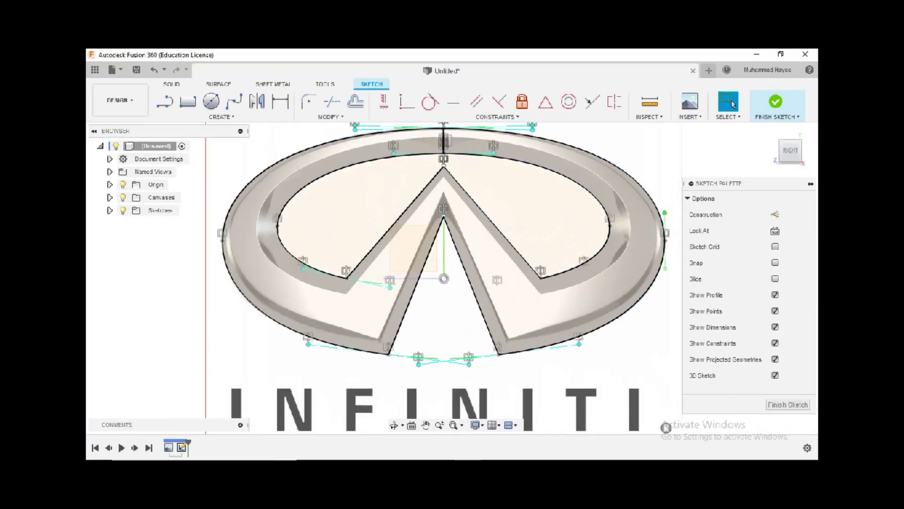
- Delete the short vertical line across the ring's top so the emblem outline forms one profile
left_click(444, 141)
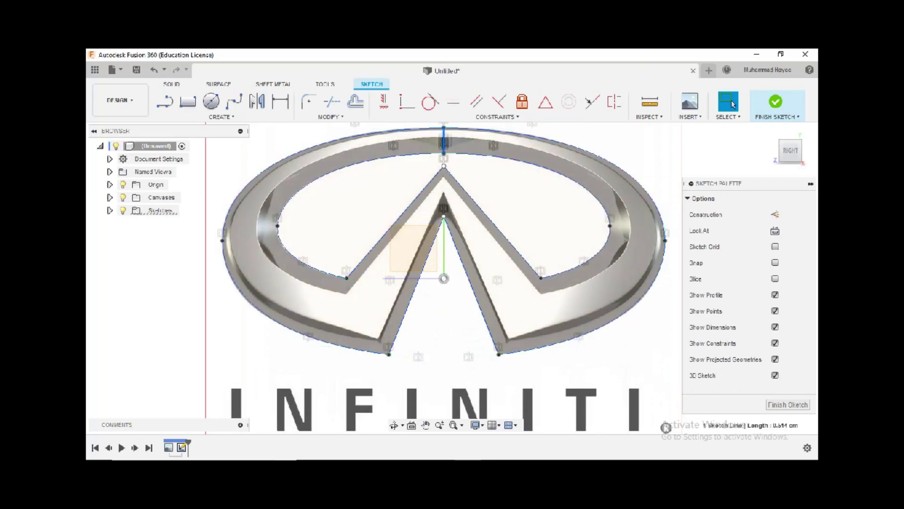
right_click(443, 140)
left_click(414, 125)
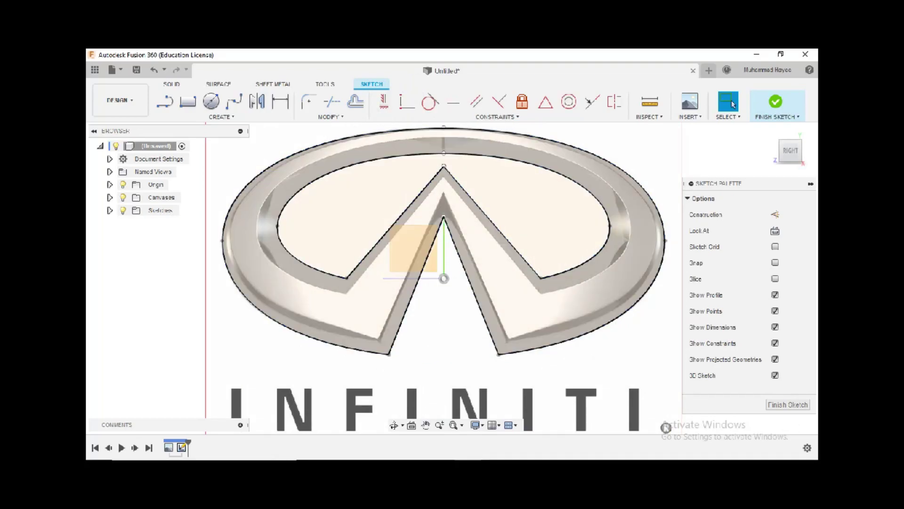
left_click(413, 248)
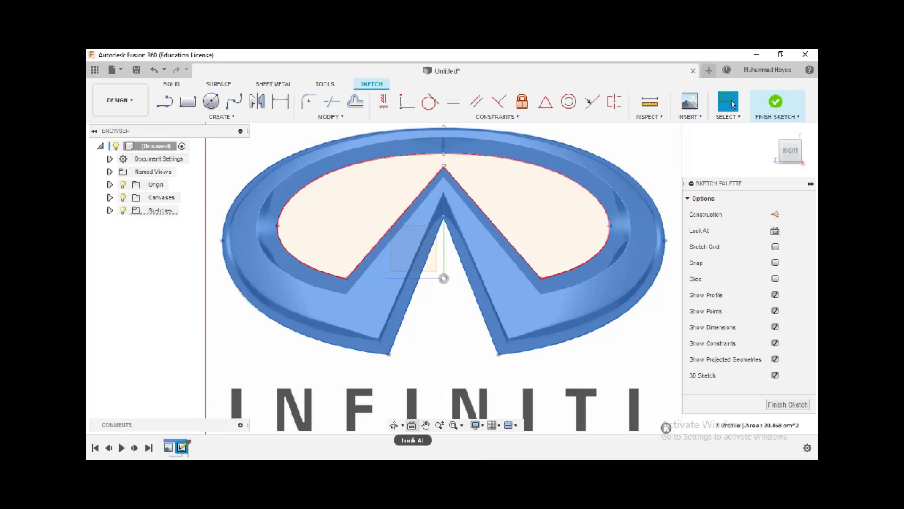
left_click(394, 425)
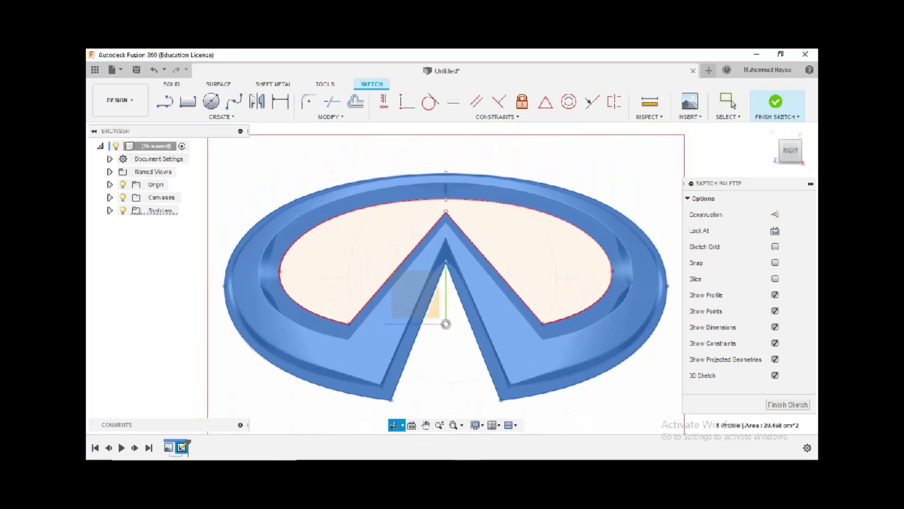
key("Escape")
key("Escape")
- Select the whole emblem sketch and fix all its curves and points in place
scroll(658, 183, "down", 2)
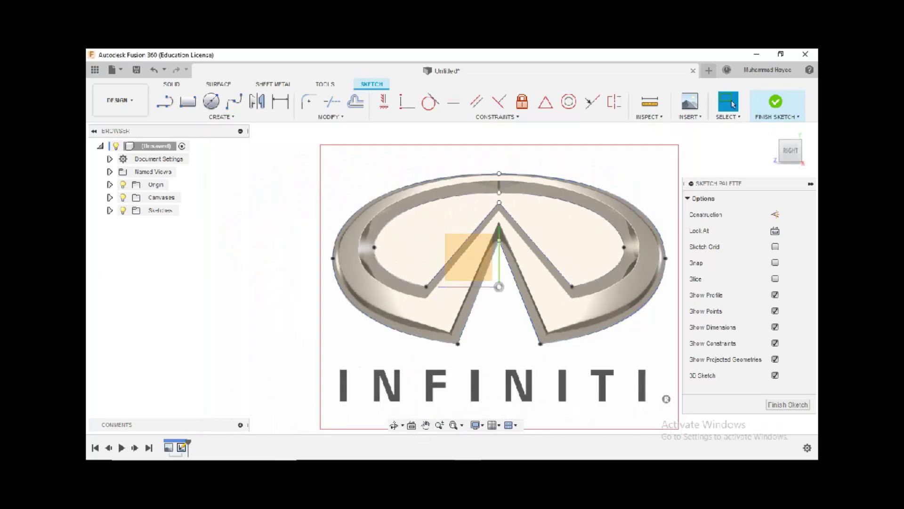
left_click(621, 317)
right_click(621, 318)
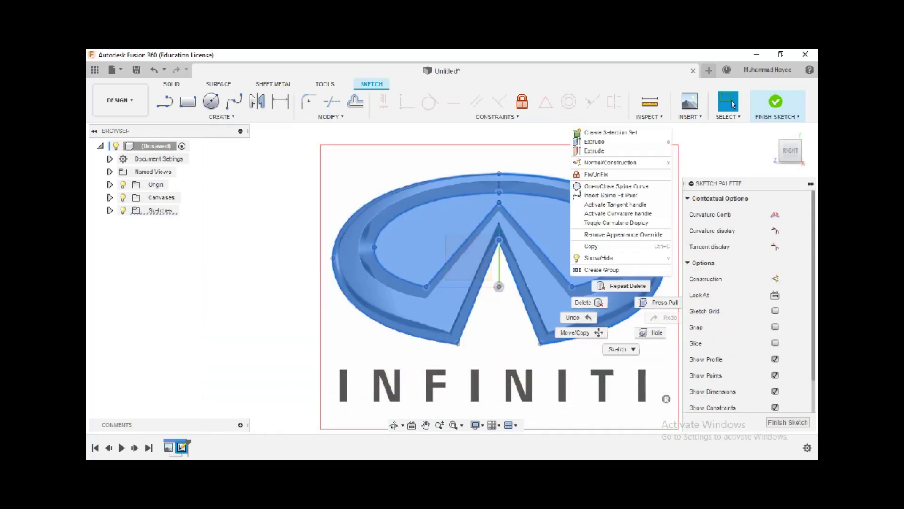
left_click(595, 174)
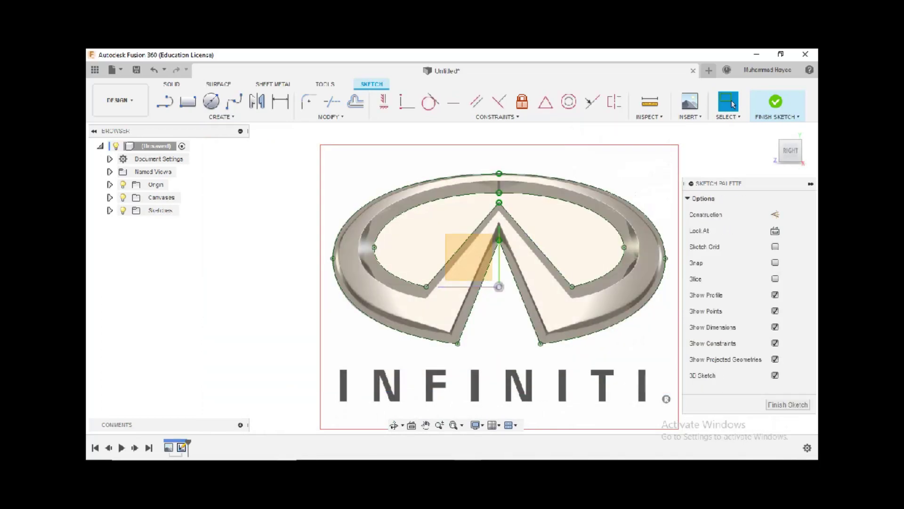
- Finish the sketch and extrude the emblem profile 2 cm as a new body
left_click(394, 424)
middle_click_drag(499, 286, 394, 325)
left_click_drag(471, 269, 360, 306)
left_click(728, 101)
left_click(490, 351)
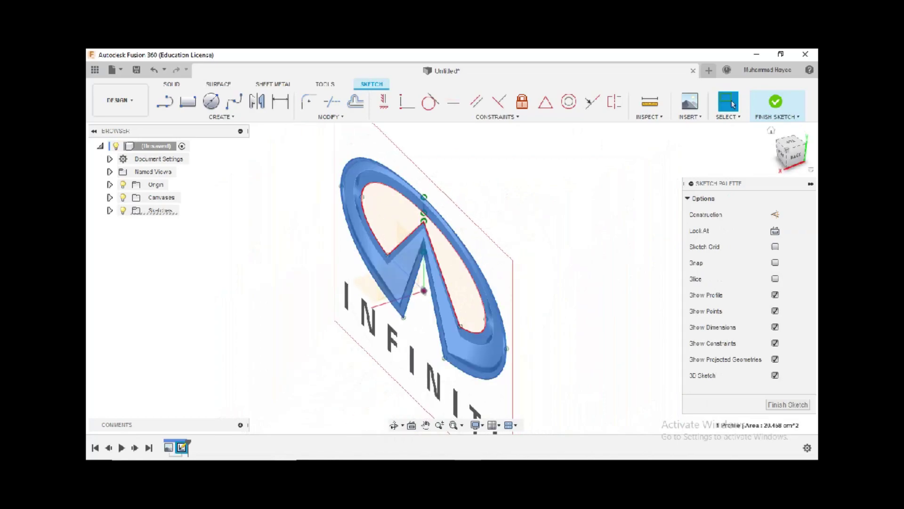
left_click(776, 102)
left_click(490, 351)
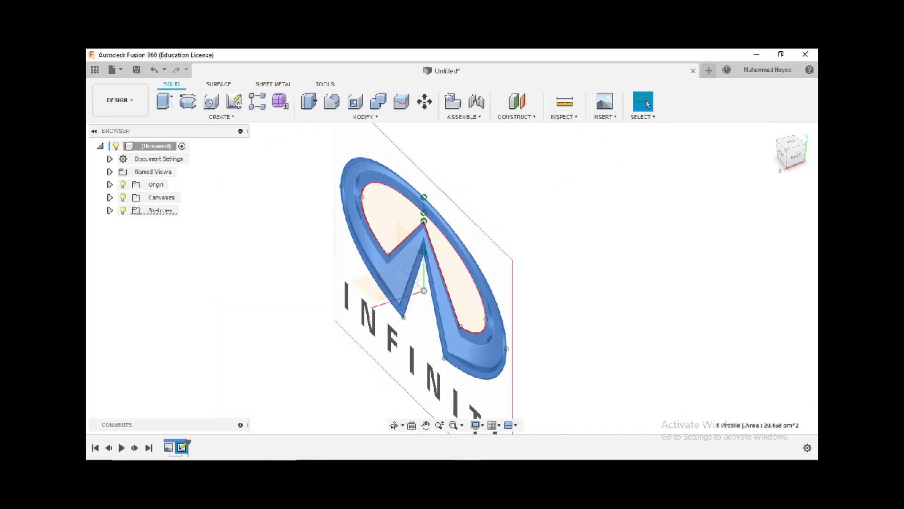
key("e")
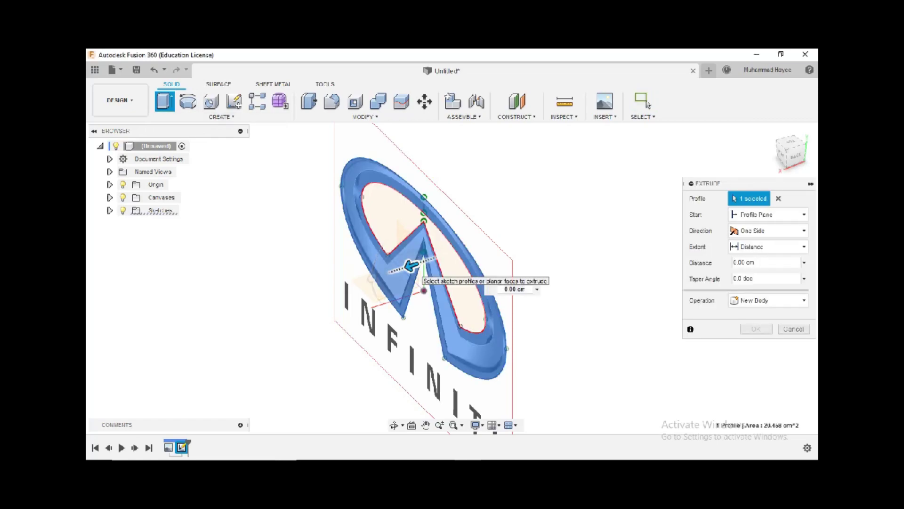
left_click_drag(395, 270, 347, 286)
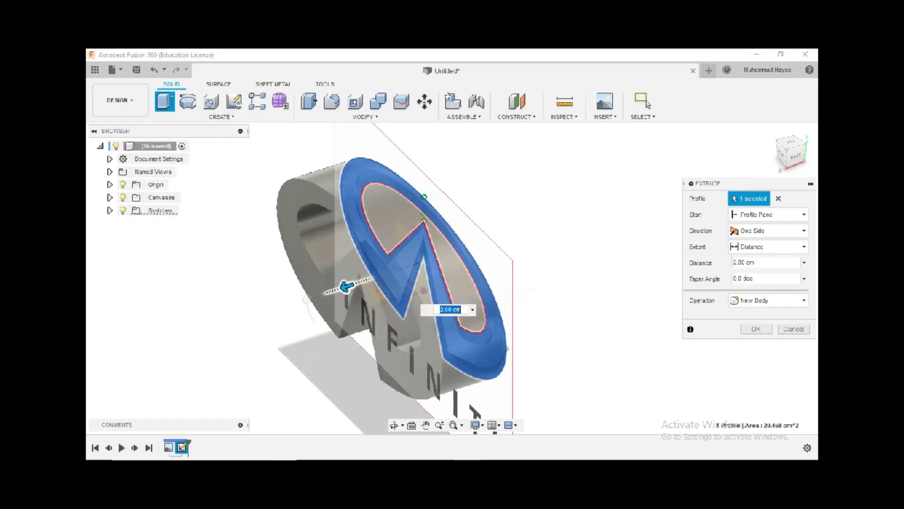
key("Return")
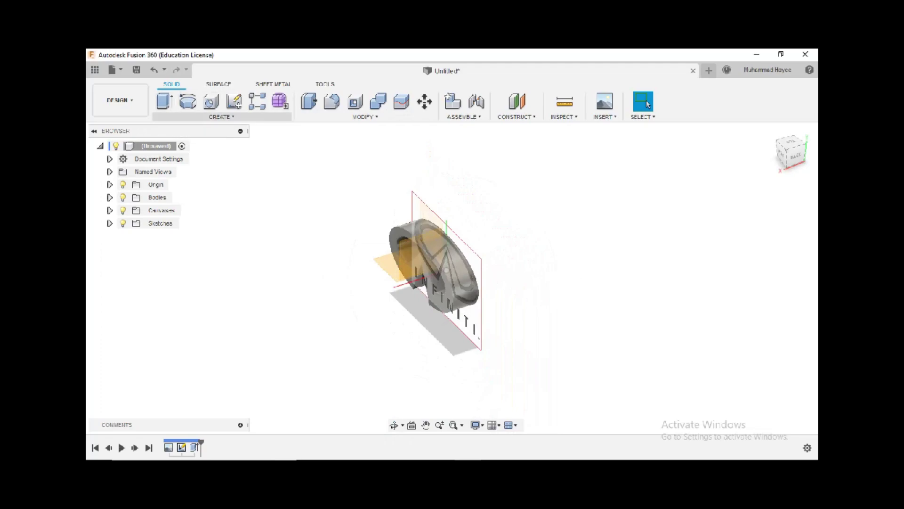
- Start a new sketch on the XY plane and project the edge of the emblem body's canvas-side face into it
left_click(234, 100)
left_click(424, 245)
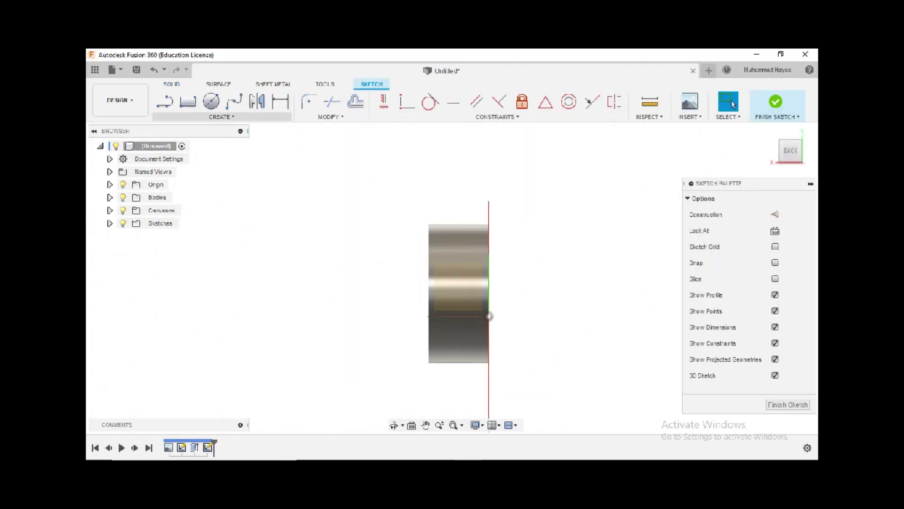
left_click(222, 116)
mouse_move(208, 316)
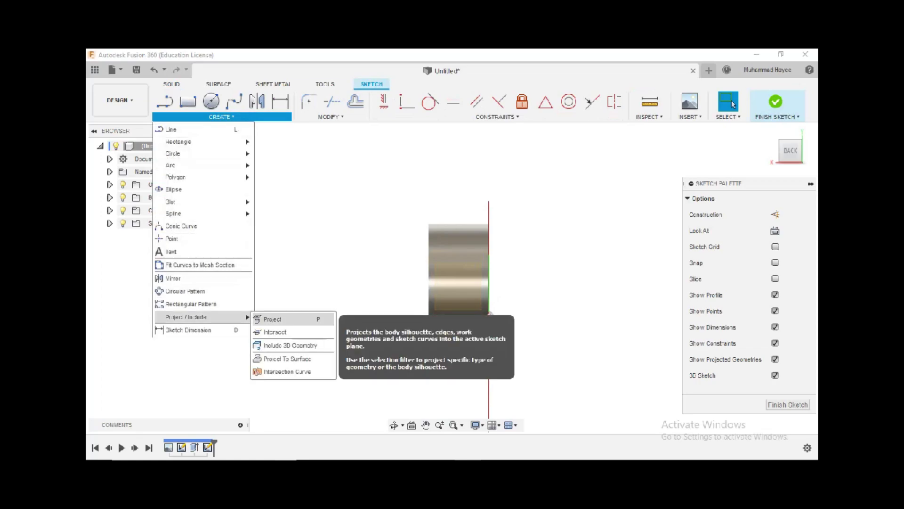
left_click(272, 319)
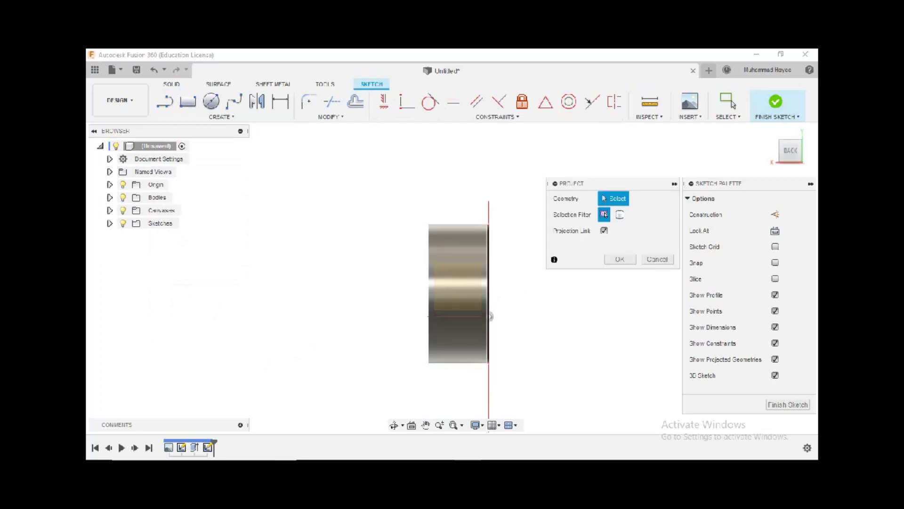
left_click(490, 316)
left_click(619, 259)
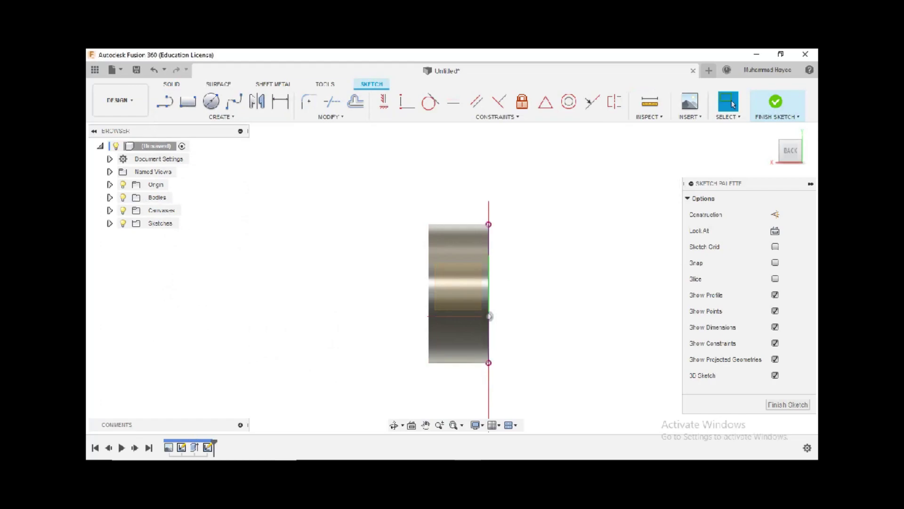
- Draw a vertical line about 7.4 cm long upward from the midpoint of the projected body edge
key("l")
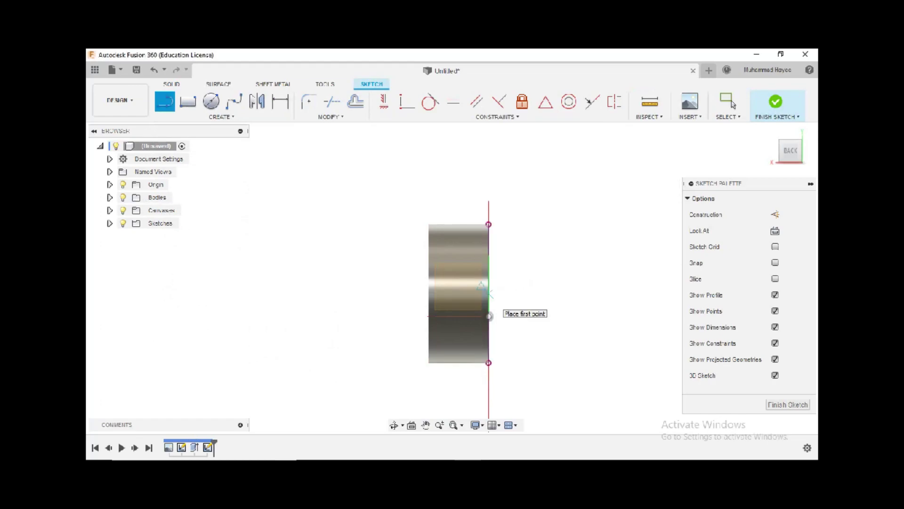
scroll(488, 293, "down", 2)
left_click(489, 292)
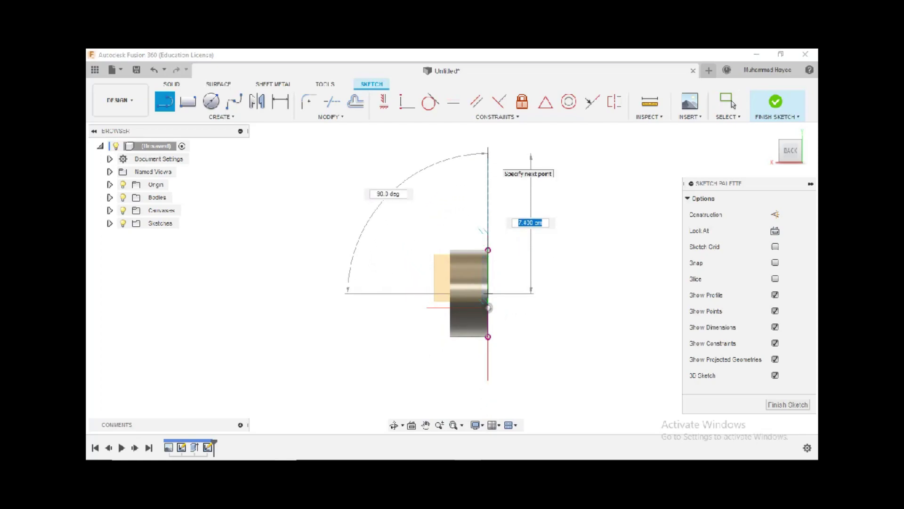
left_click(488, 153)
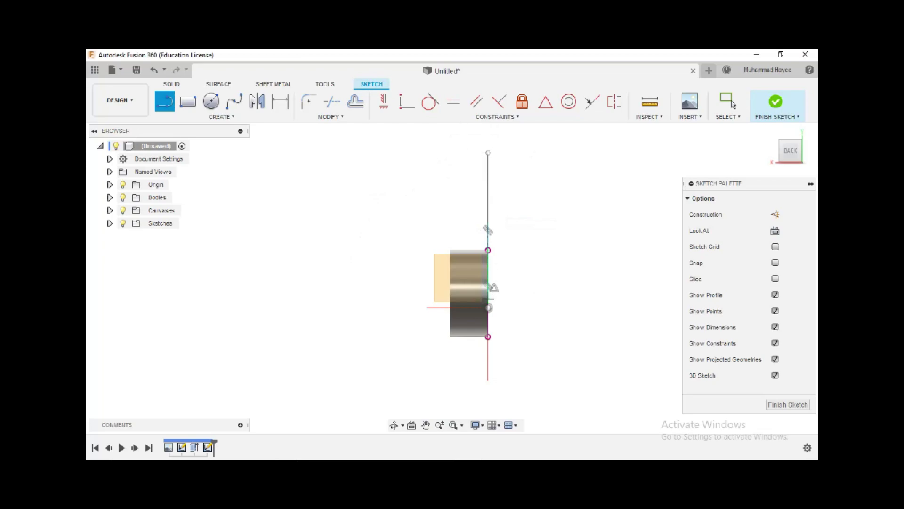
- Draw a 3.5 cm horizontal line from the vertical line's lower end through the emblem body
left_click(486, 292)
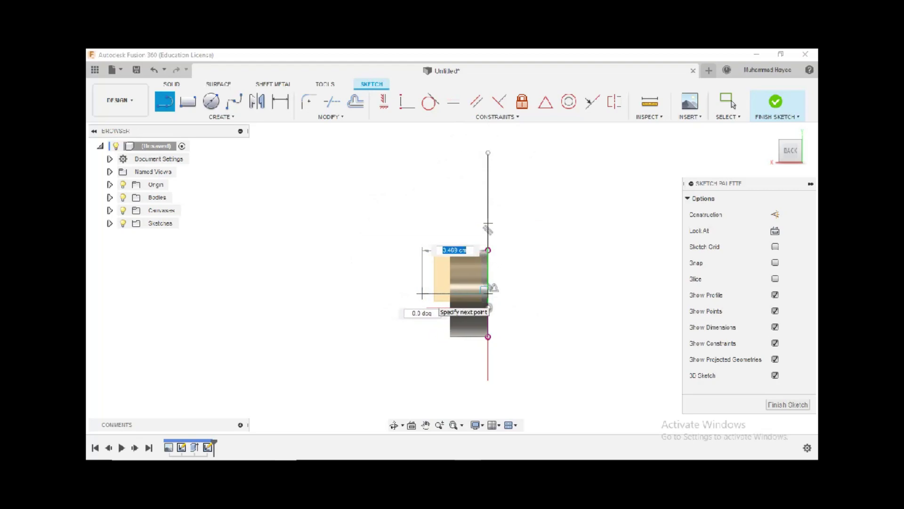
key("Tab")
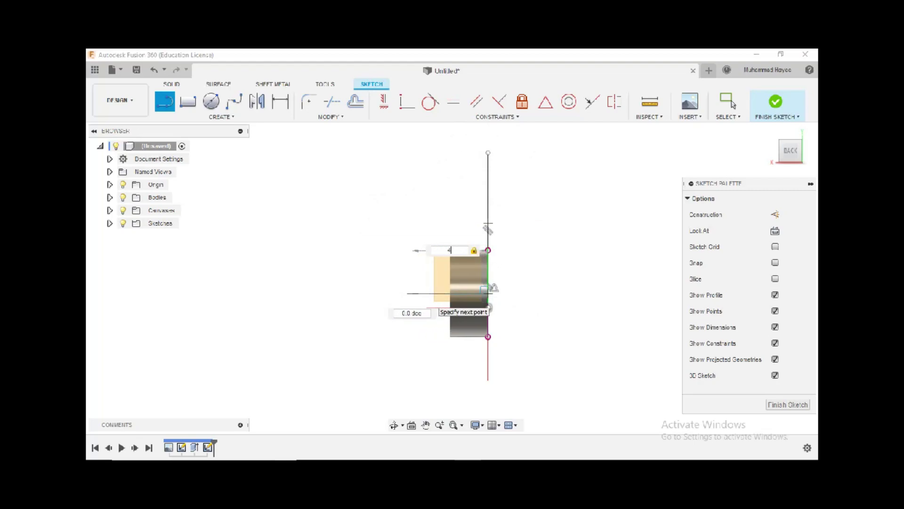
type("0")
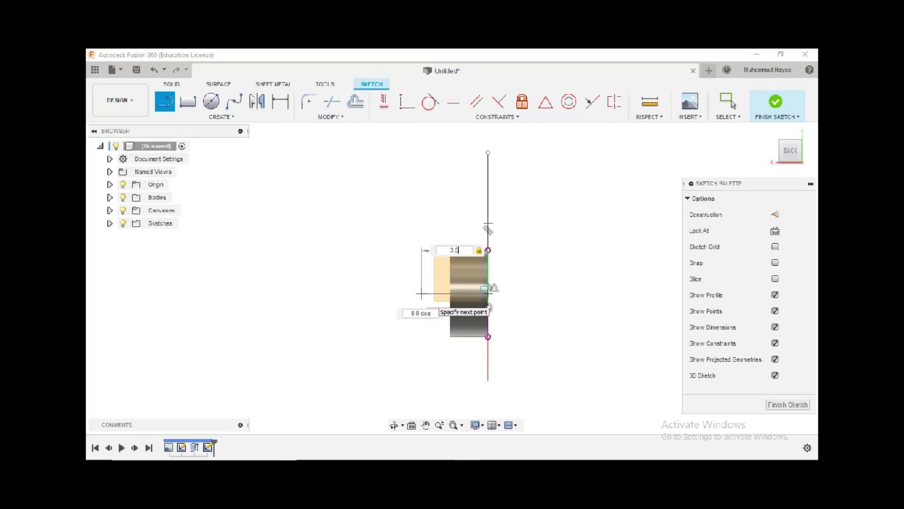
key("Return")
left_click(732, 104)
- Draw a 1 cm horizontal line from the vertical line's upper end toward the body's side
key("l")
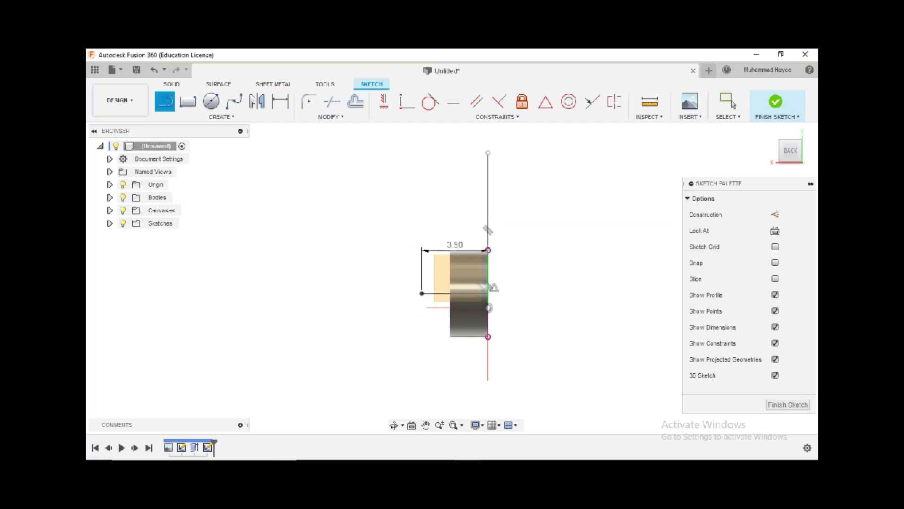
left_click(488, 152)
left_click(469, 153)
left_click(732, 103)
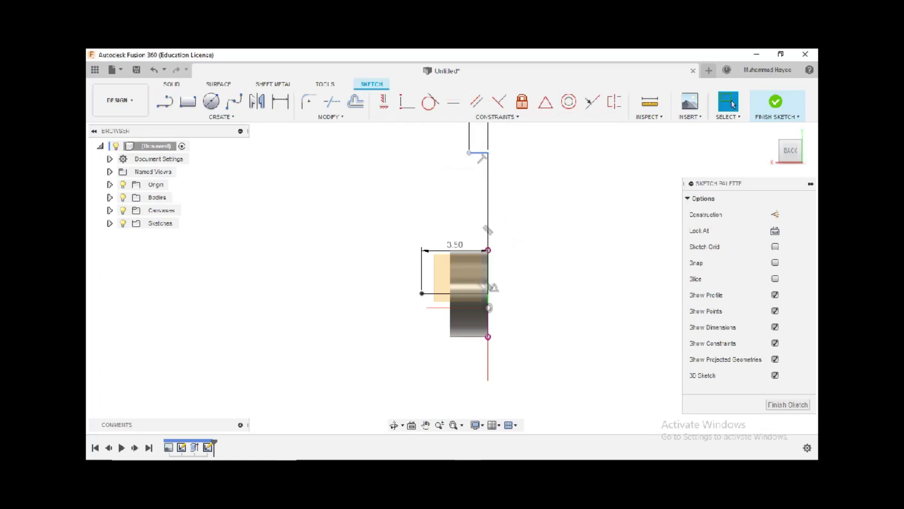
left_click(234, 101)
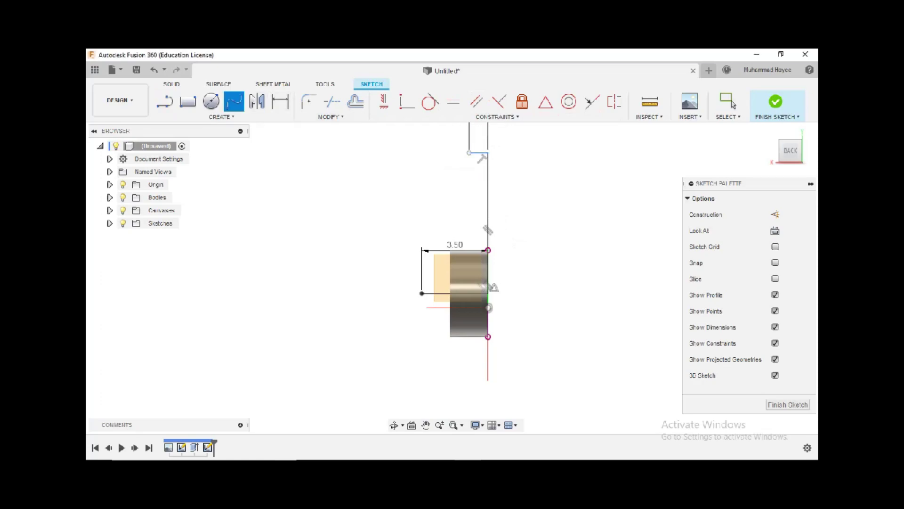
left_click(221, 117)
mouse_move(207, 213)
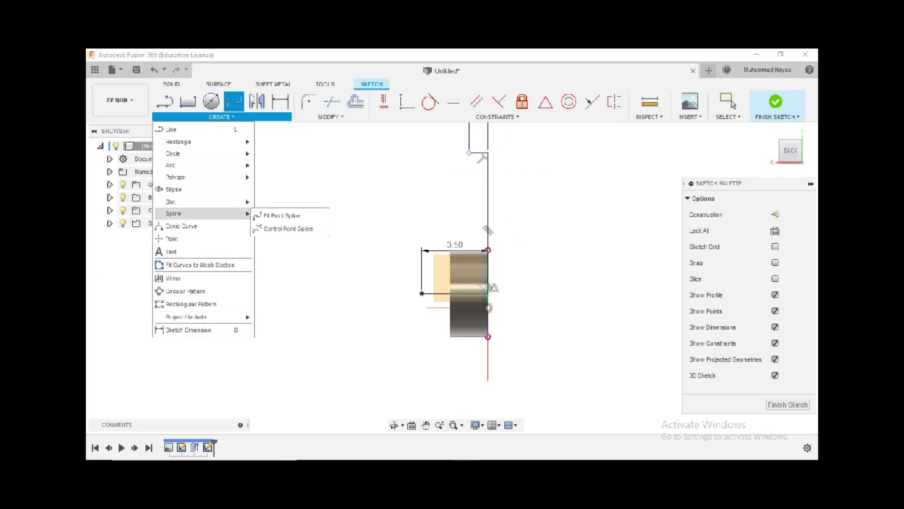
mouse_move(188, 165)
left_click(278, 166)
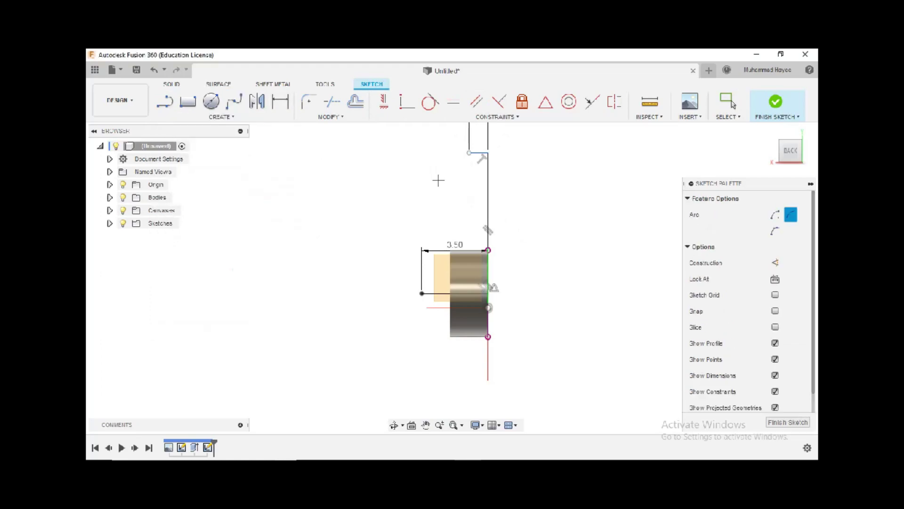
left_click(732, 102)
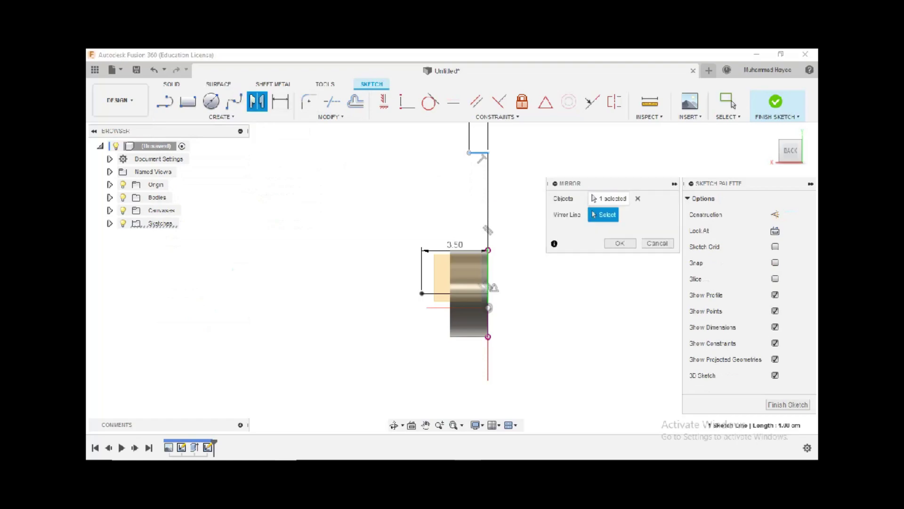
- Mirror the 1 cm horizontal line about the 3.5 cm horizontal line
left_click(436, 293)
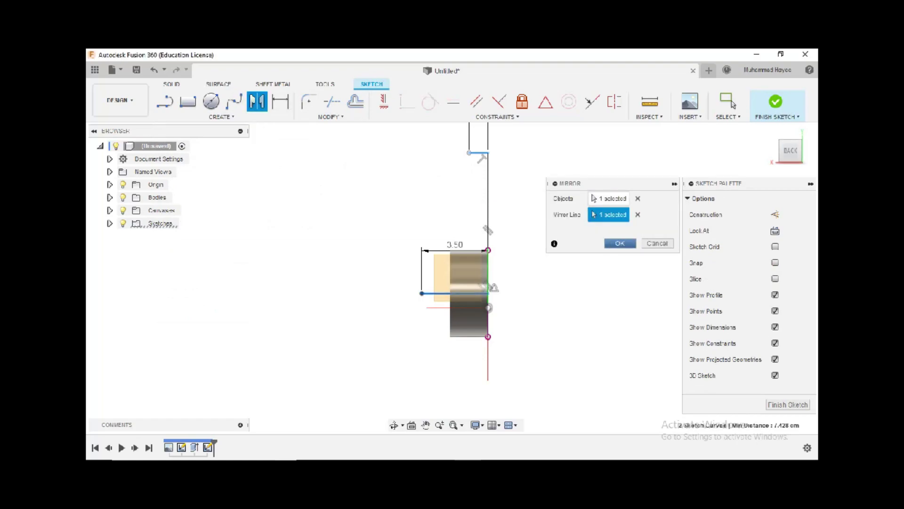
left_click(619, 243)
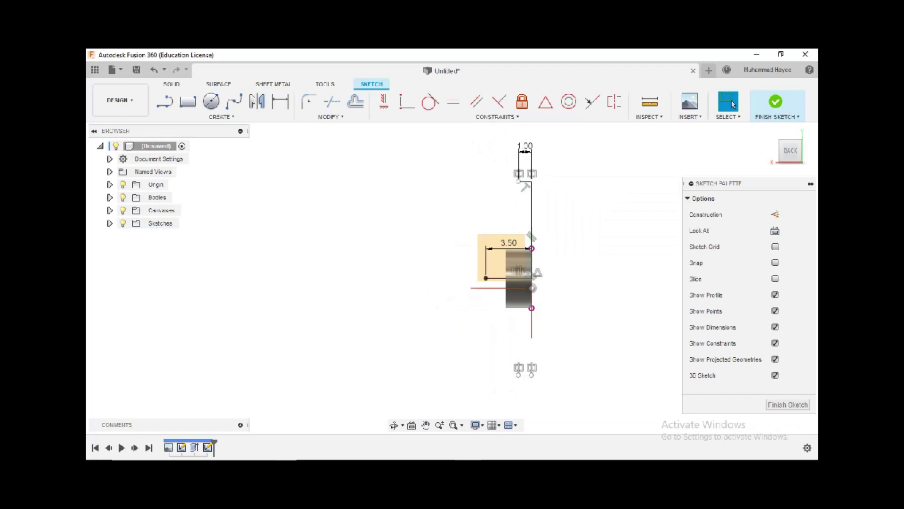
- Draw a 3-point arc between the free ends of the two short lines, bulging to near the body's outer face
left_click(221, 117)
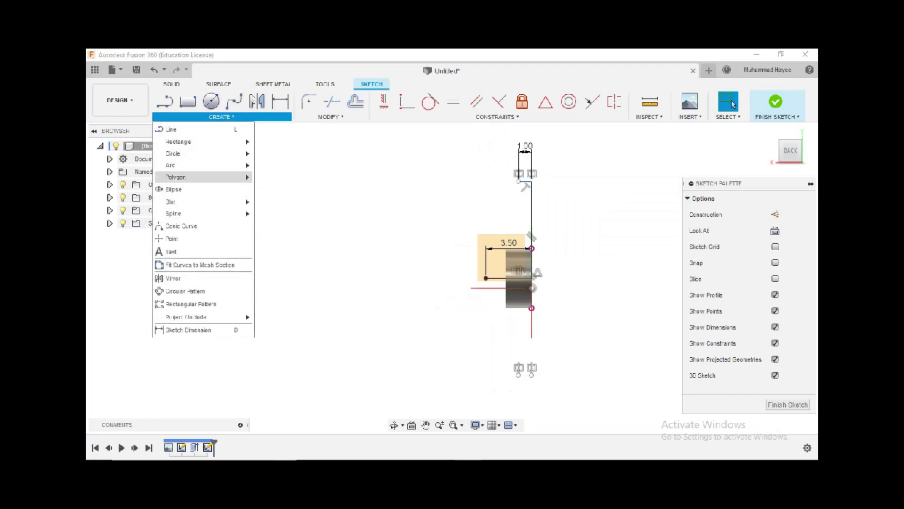
left_click(278, 165)
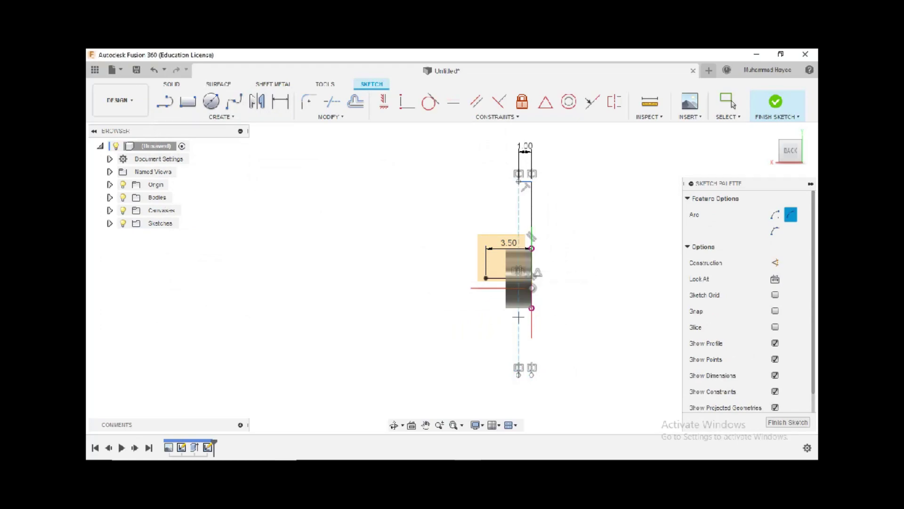
scroll(519, 277, "up", 4)
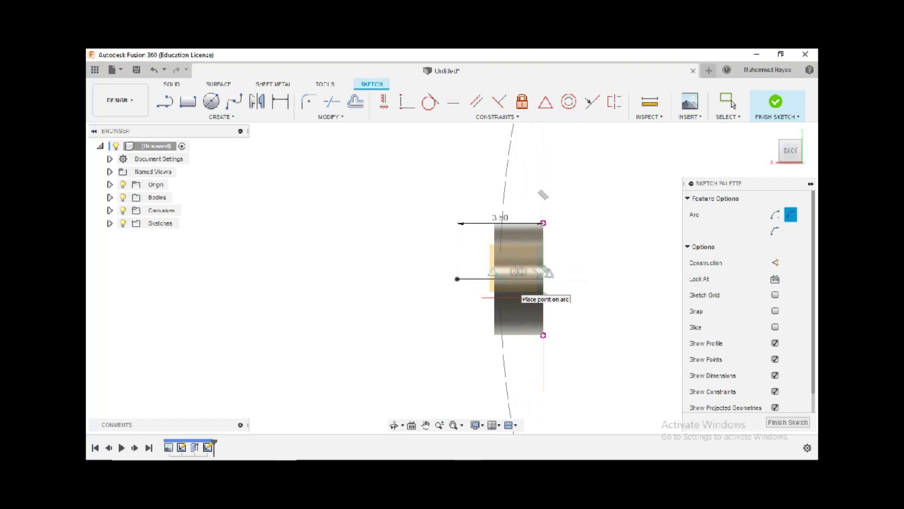
left_click(503, 281)
scroll(503, 279, "down", 2)
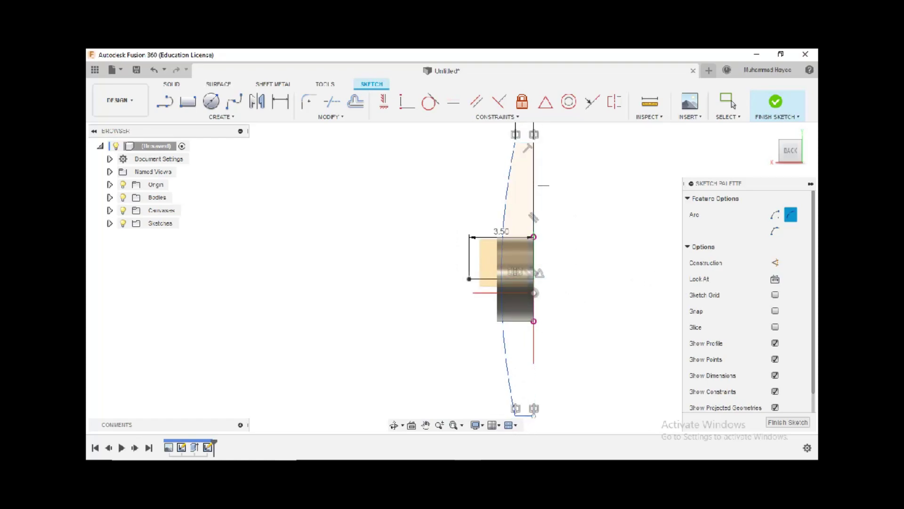
left_click(733, 105)
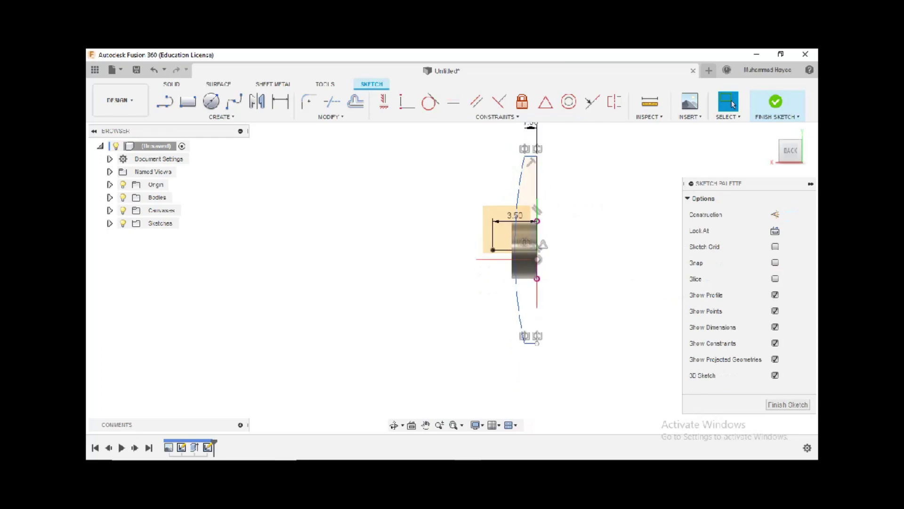
- Fix all curves and points of the side sketch in place and finish the sketch
left_click(518, 302)
right_click(563, 311)
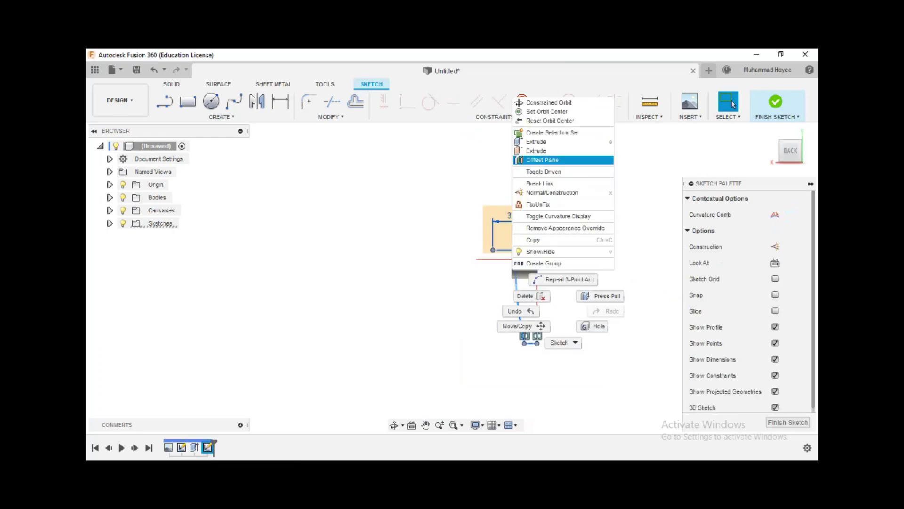
left_click(552, 192)
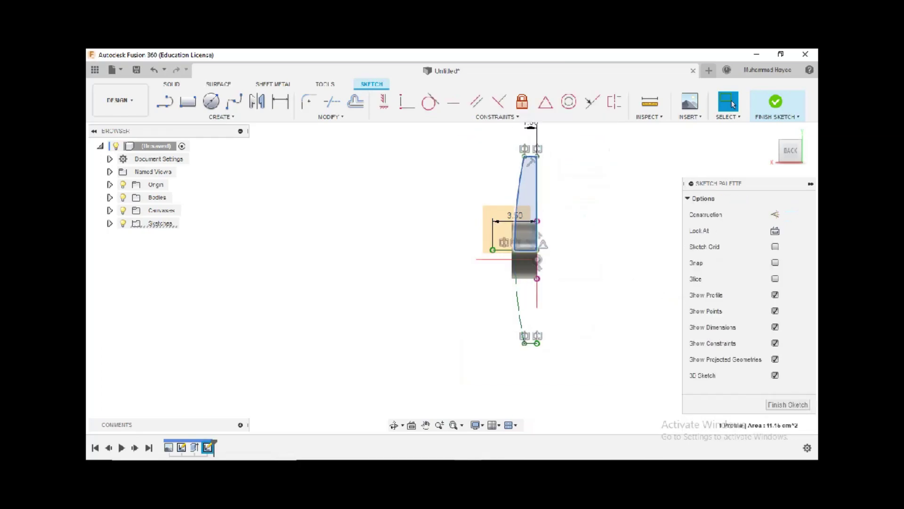
left_click(776, 102)
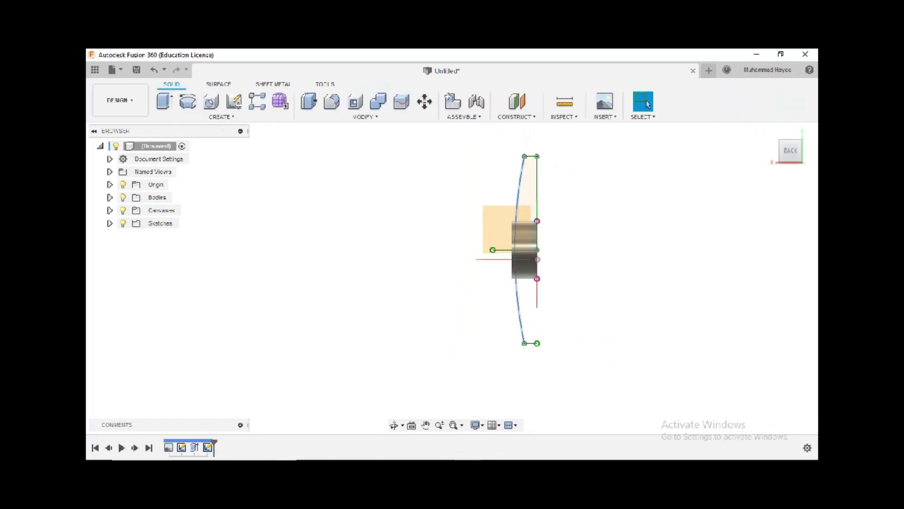
- Revolve the upper arc profile 360 degrees about the 3.5 cm horizontal line, using the Intersect operation on the emblem body
left_click(188, 101)
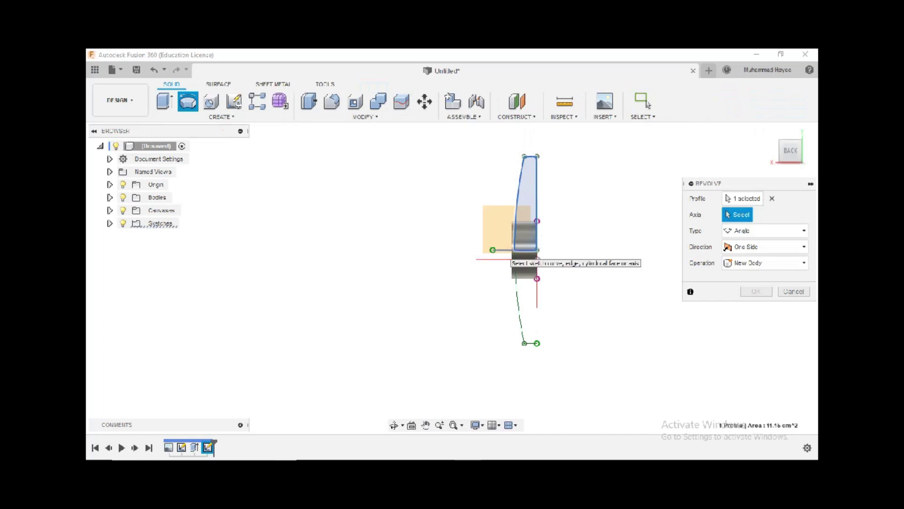
left_click(504, 250)
left_click(765, 278)
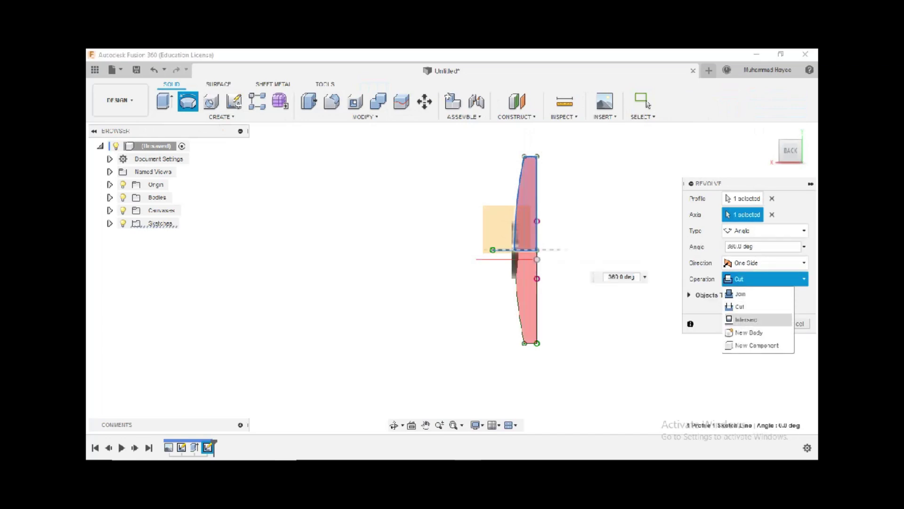
left_click(746, 319)
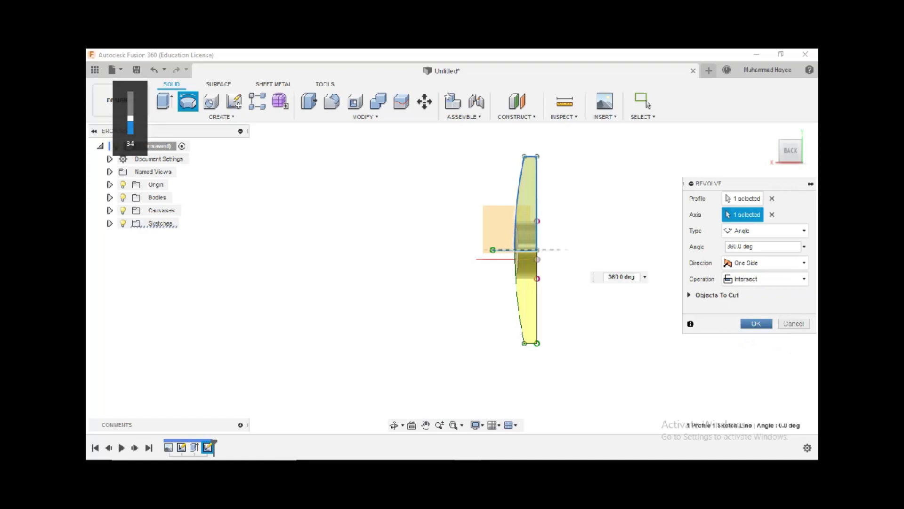
key("Return")
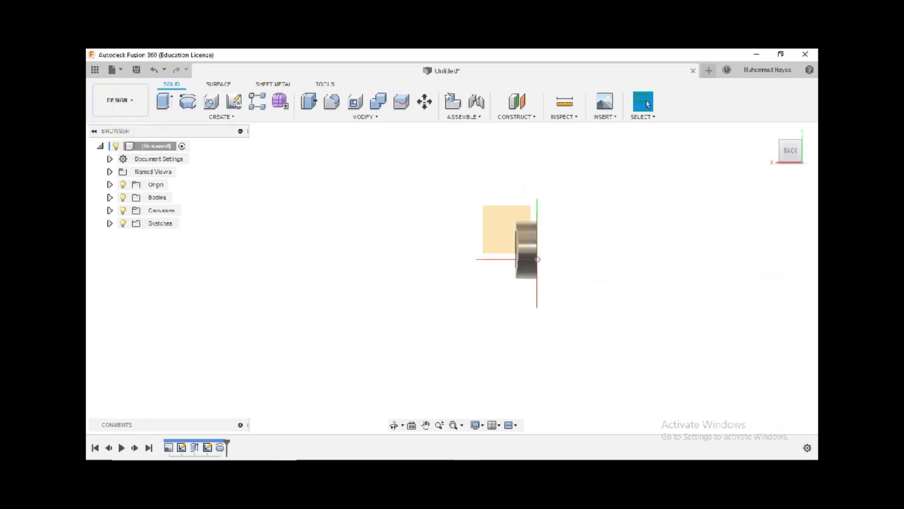
- Hide the Infiniti canvas image so only the emblem body is shown
middle_click_drag(537, 259, 473, 278)
left_click_drag(473, 278, 525, 301)
middle_click_drag(525, 301, 525, 306, "shift")
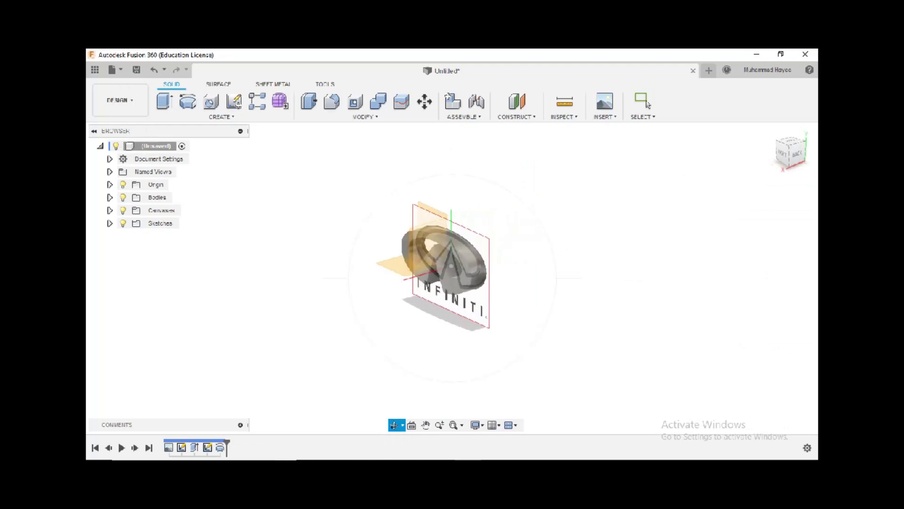
scroll(411, 251, "up", 4)
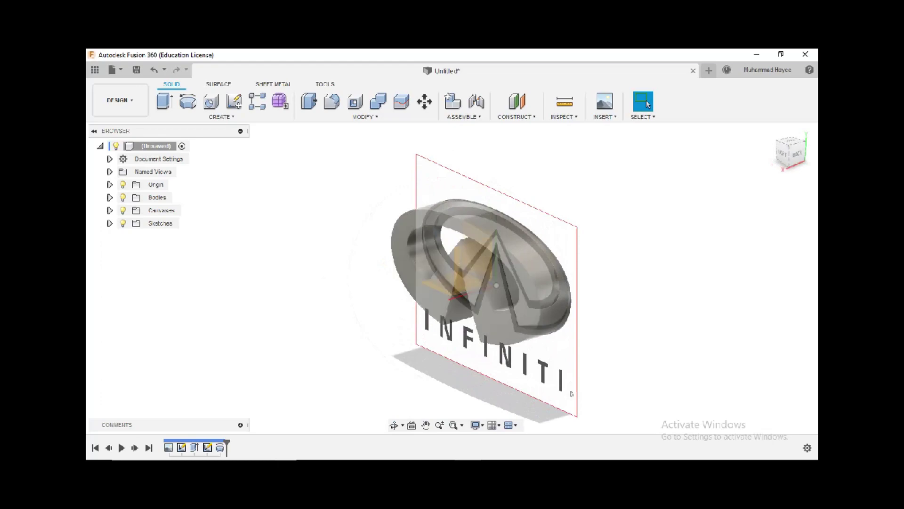
left_click(110, 197)
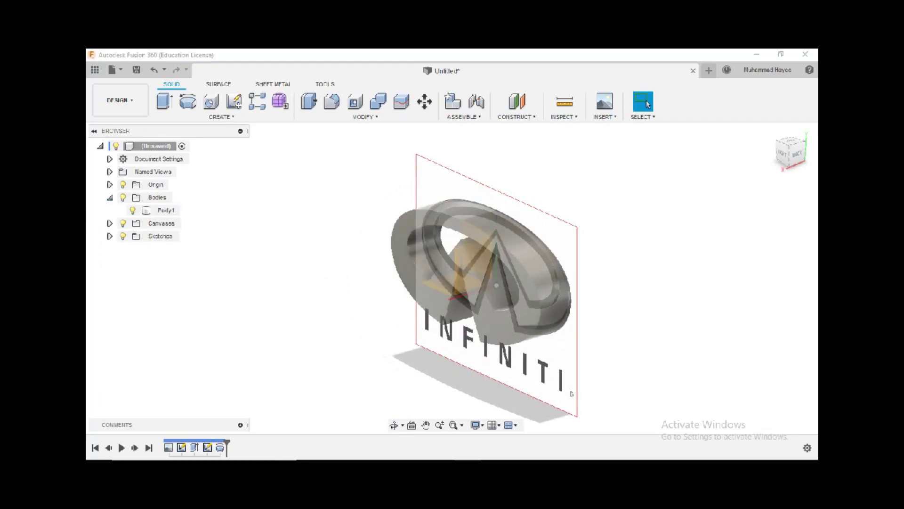
left_click(165, 210)
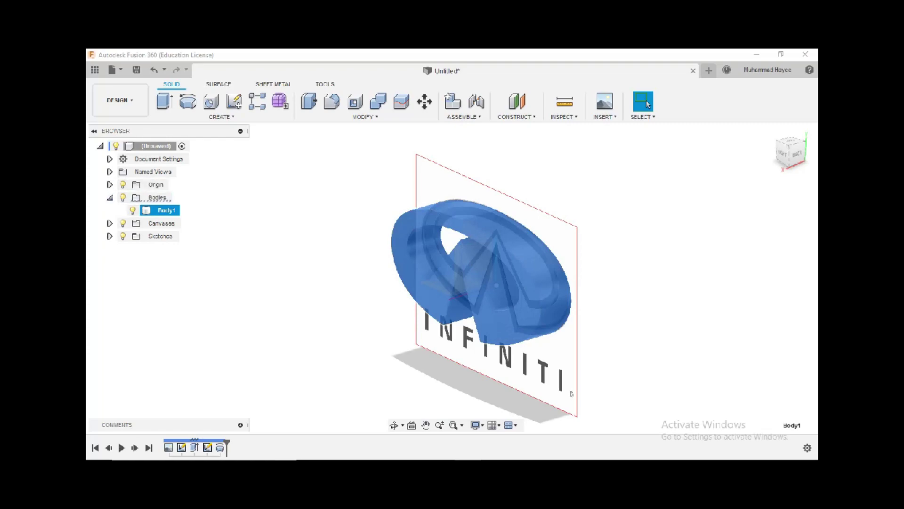
left_click(110, 236)
left_click(168, 261)
left_click(109, 223)
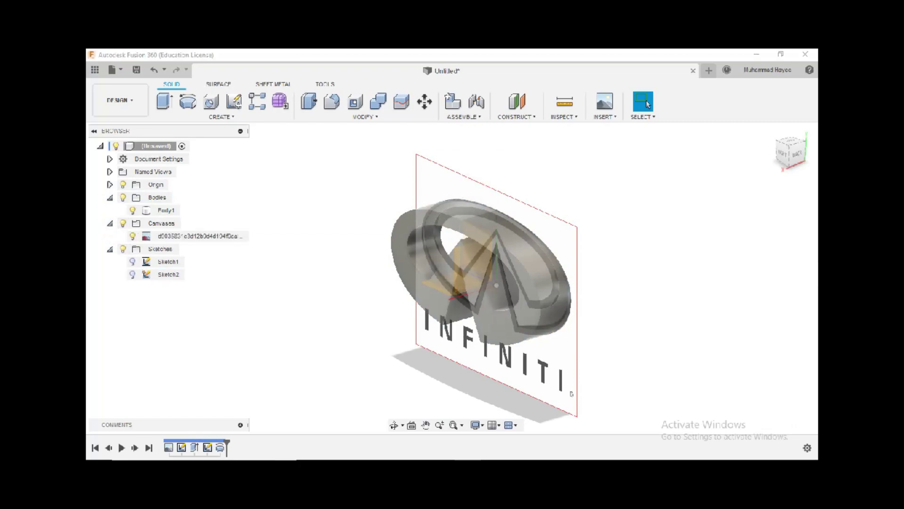
left_click(198, 236)
left_click(132, 236)
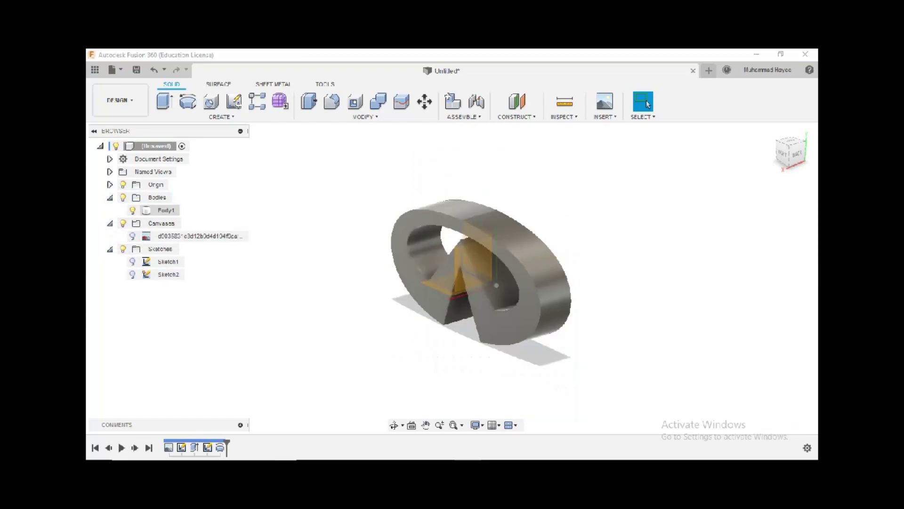
- Duplicate the emblem body and move the copy -0.5 cm along the X axis
left_click(165, 211)
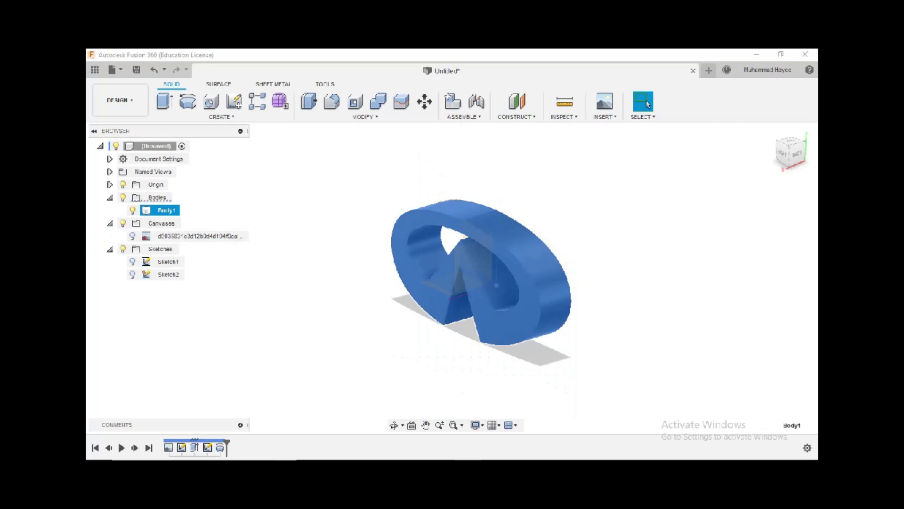
key("ctrl+c")
key("ctrl+v")
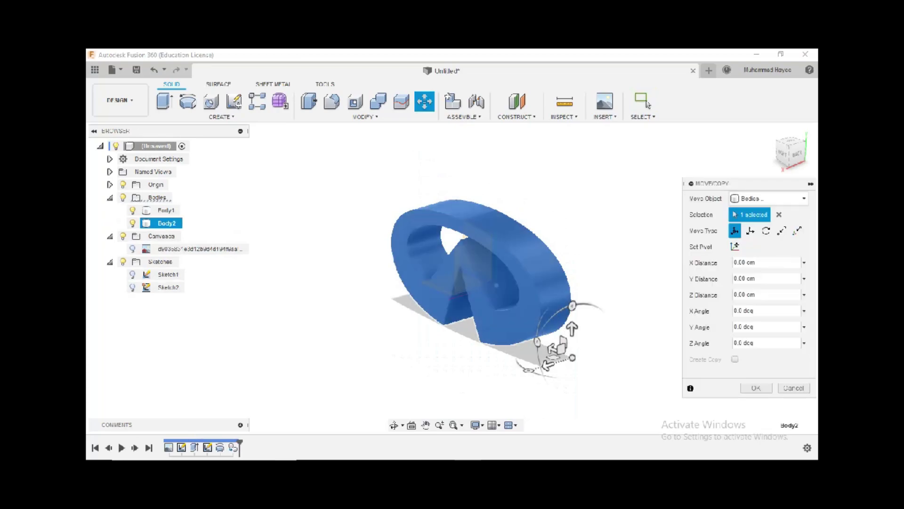
left_click_drag(547, 365, 558, 361)
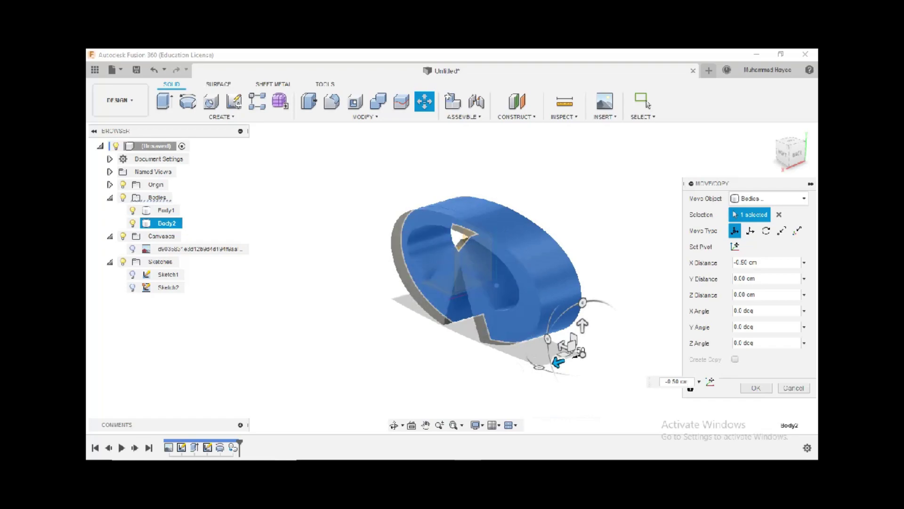
key("Return")
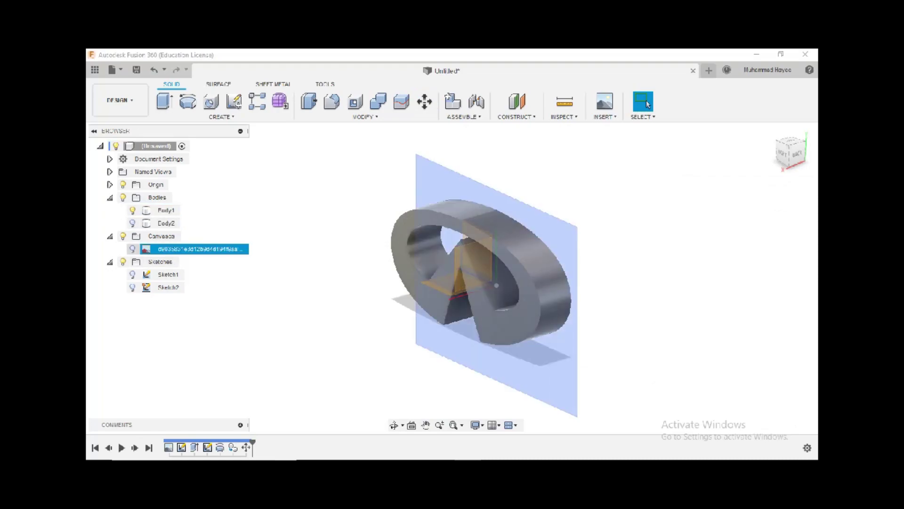
- Show the Infiniti canvas image again and construct a plane offset 2 cm from the YZ plane
left_click(132, 249)
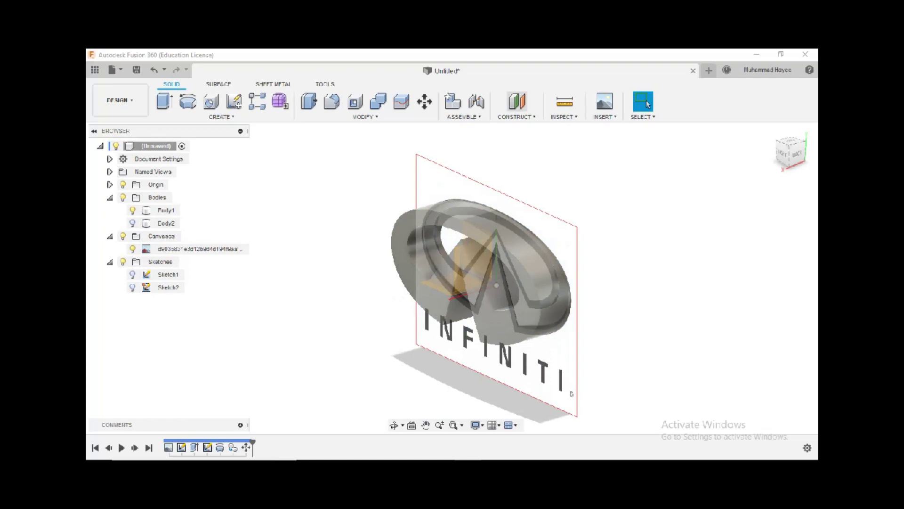
left_click(517, 101)
scroll(516, 218, "down", 3)
left_click(483, 234)
left_click_drag(495, 222, 463, 236)
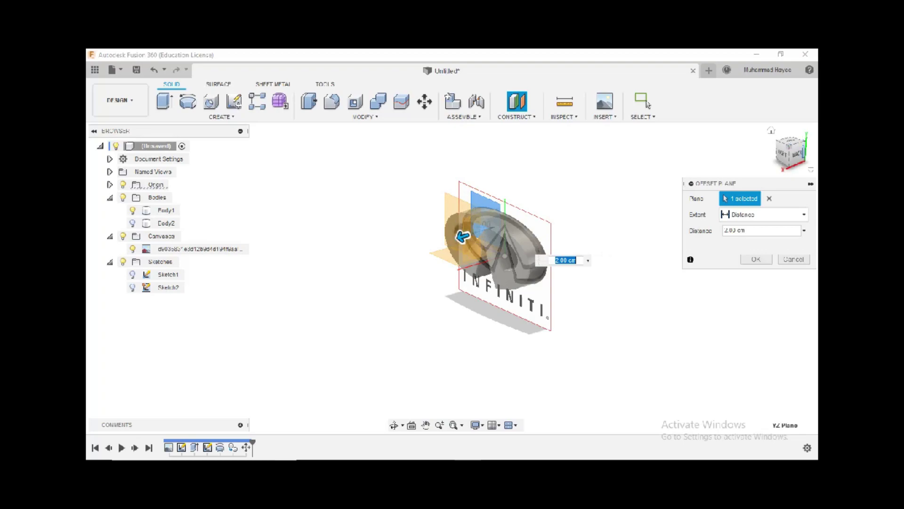
left_click(795, 155)
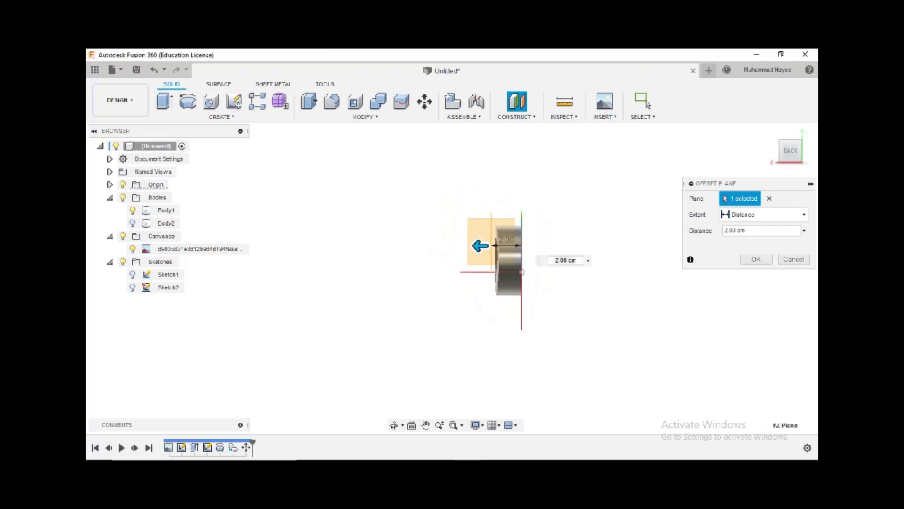
left_click(647, 105)
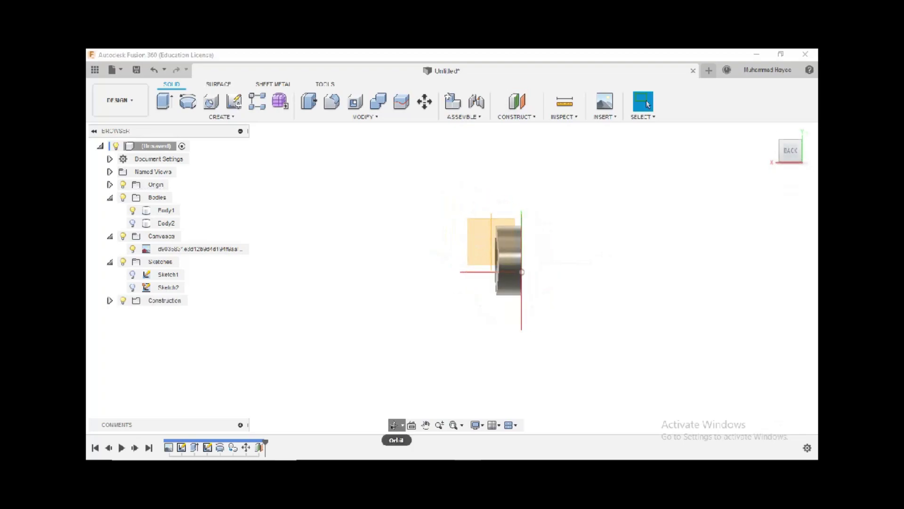
- Start a new sketch on the offset plane in front of the emblem
left_click(394, 425)
left_click_drag(424, 278, 473, 301)
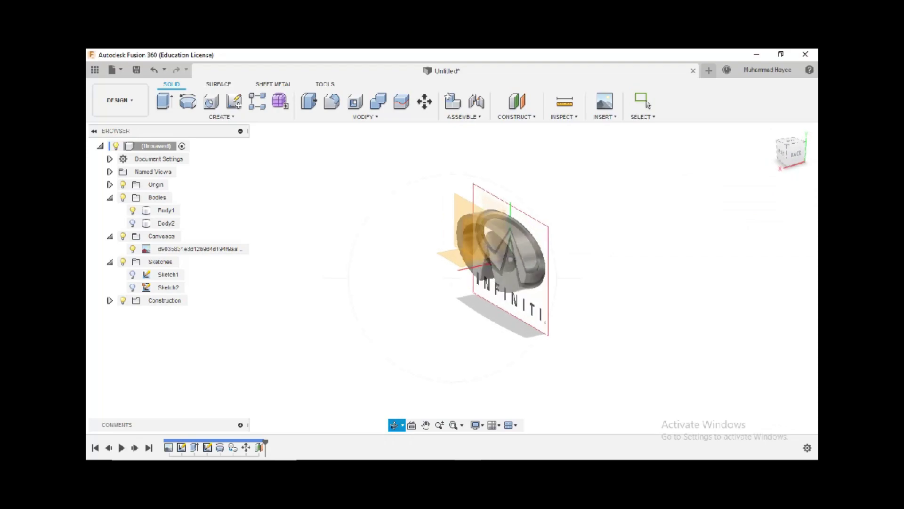
left_click(648, 104)
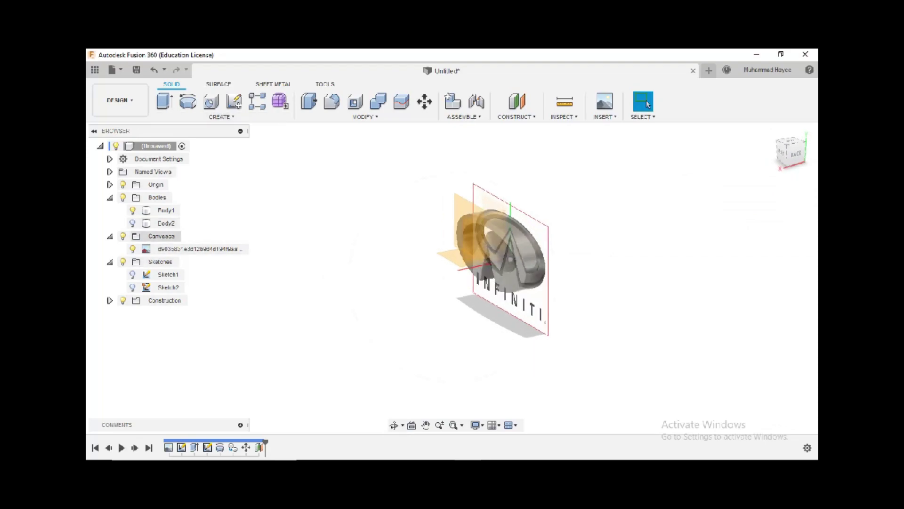
key("e")
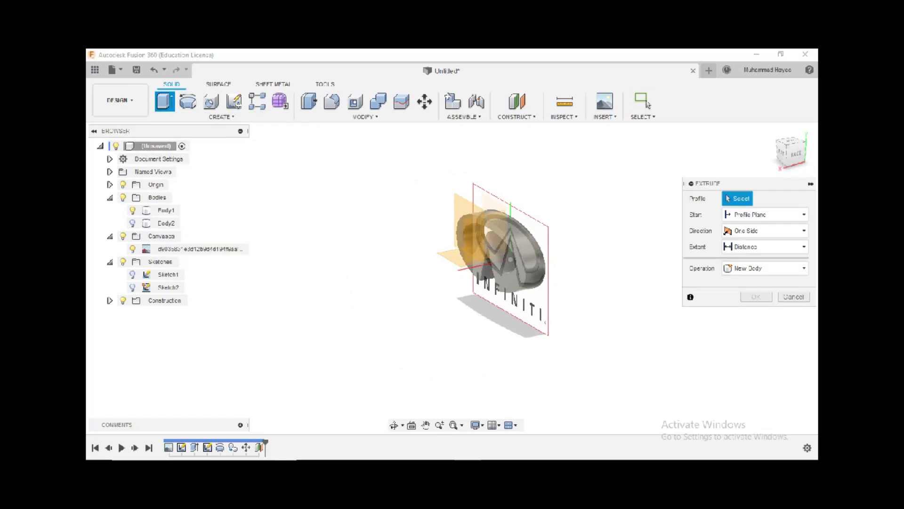
left_click(234, 101)
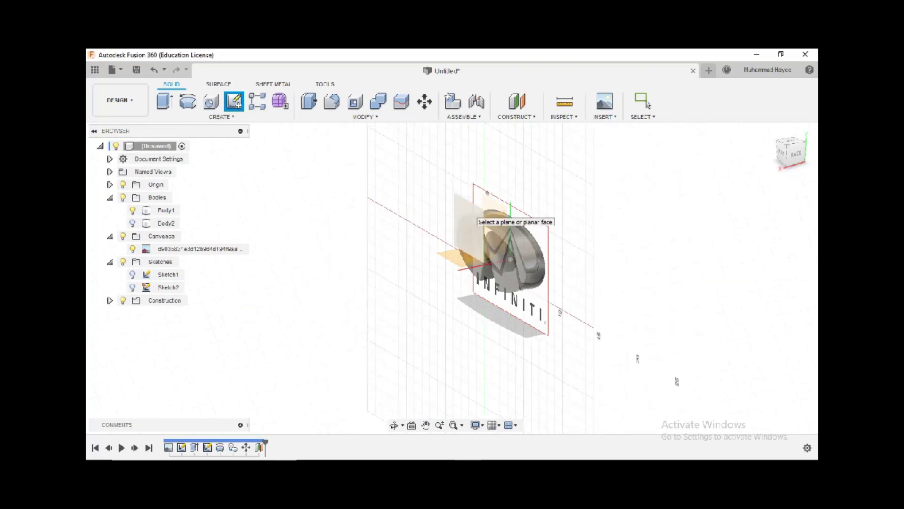
left_click(474, 217)
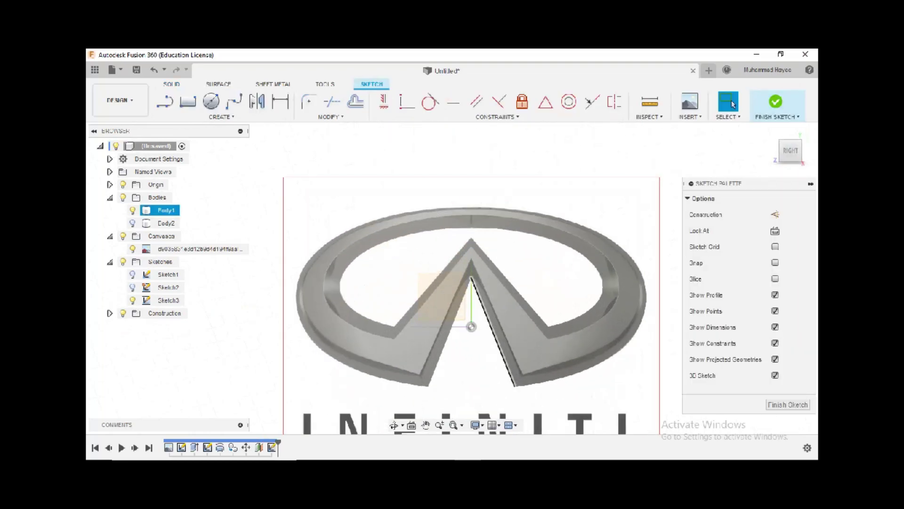
- Draw a line about 3.26 cm long from the inner peak of the central notch to the lower raised-face corner of the right leg
scroll(488, 327, "up", 3)
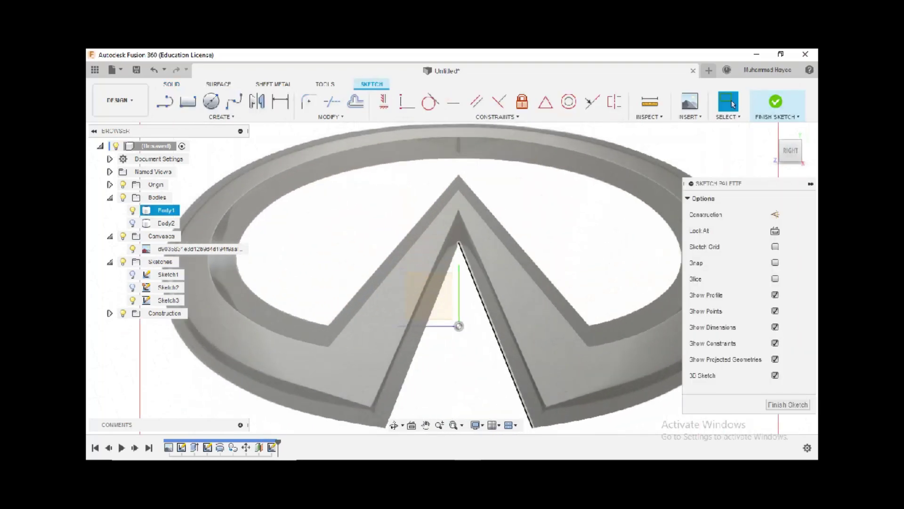
key("l")
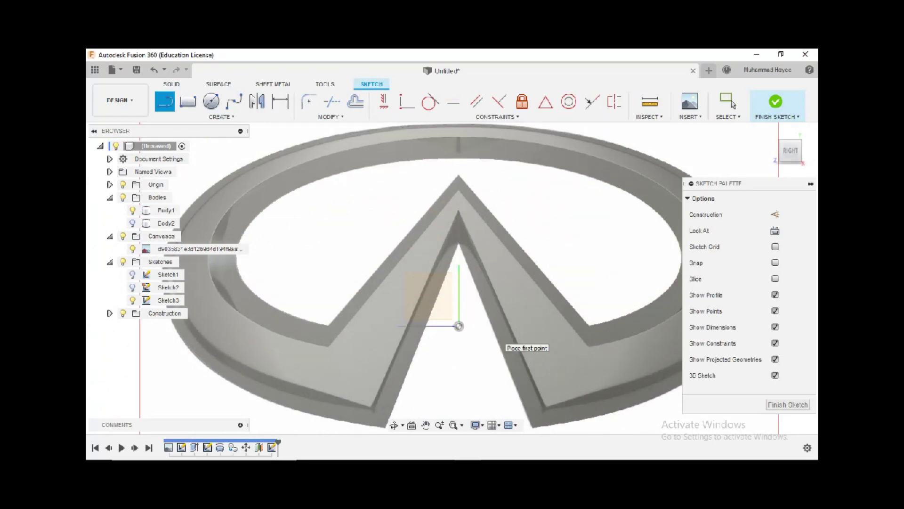
scroll(459, 218, "up", 3)
scroll(458, 217, "down", 2)
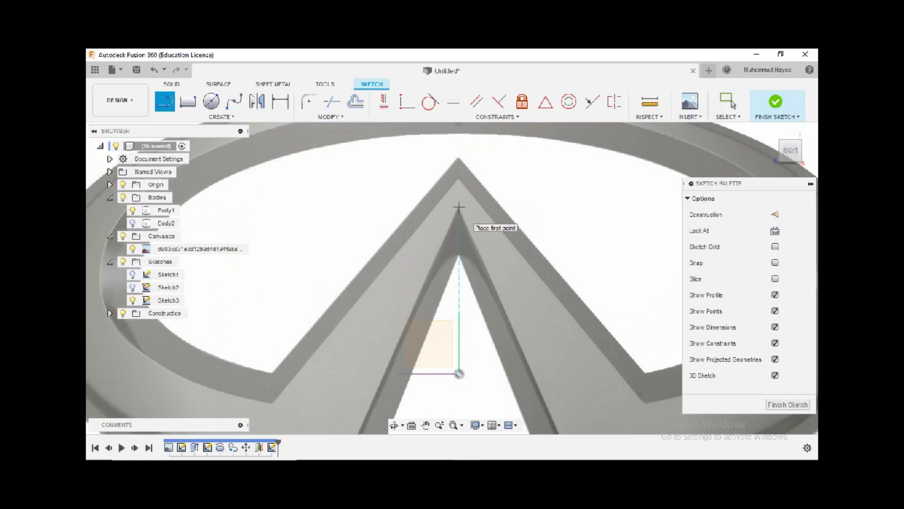
scroll(458, 206, "up", 3)
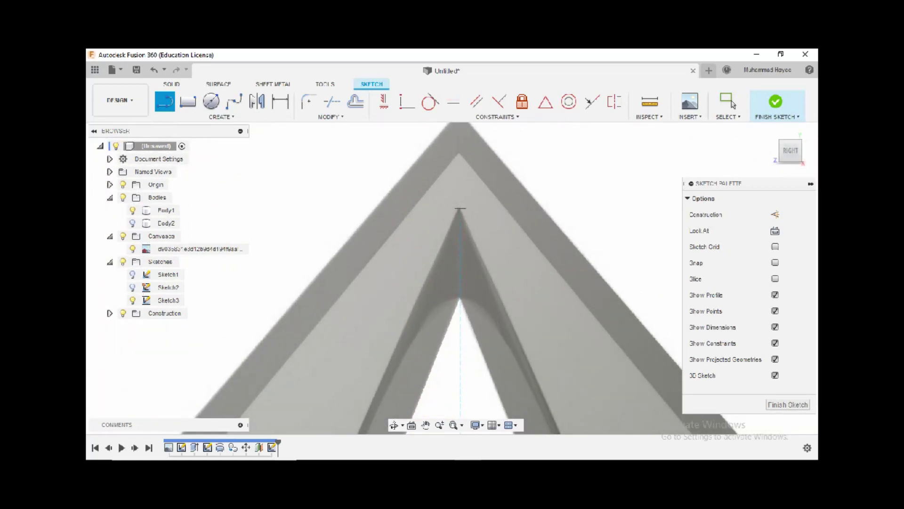
left_click(460, 208)
scroll(460, 209, "down", 4)
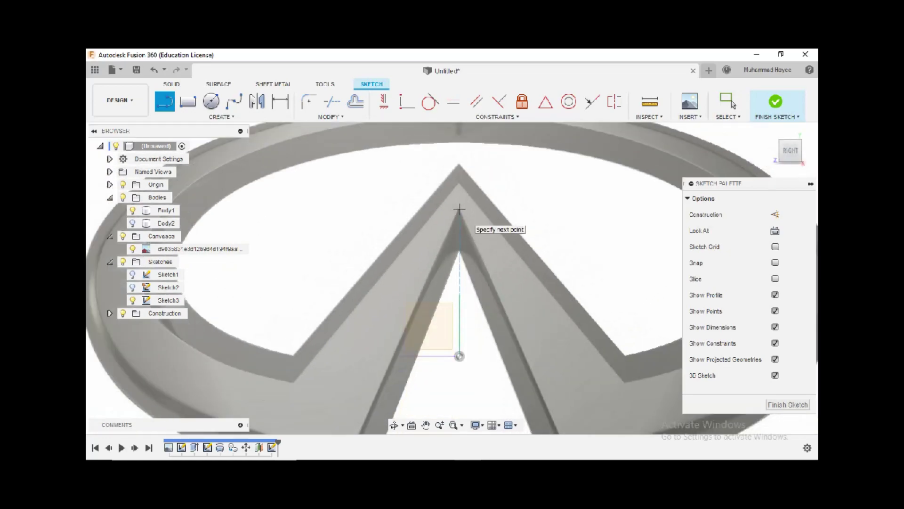
scroll(459, 277, "up", 5)
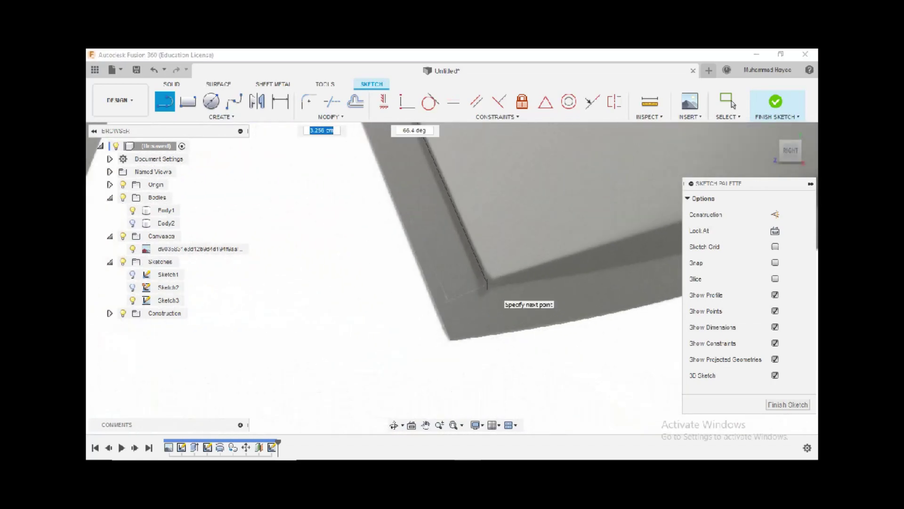
left_click(487, 288)
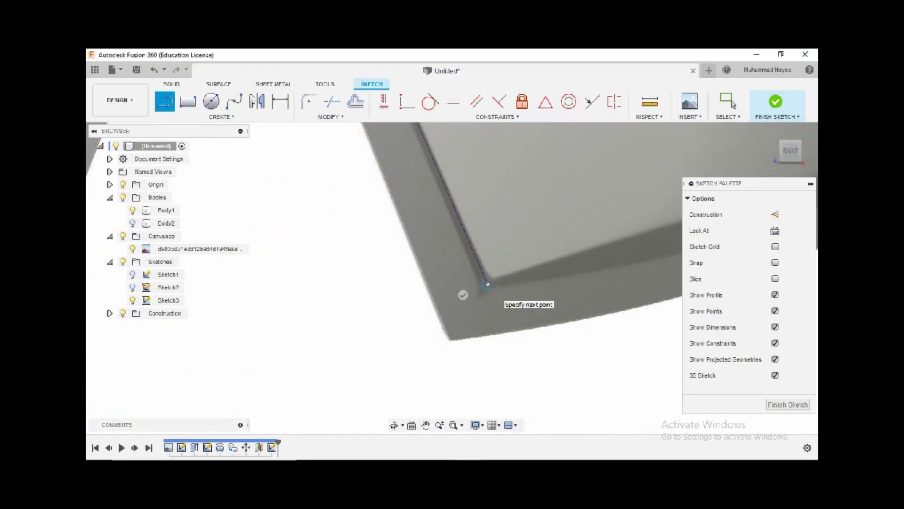
scroll(471, 295, "down", 5)
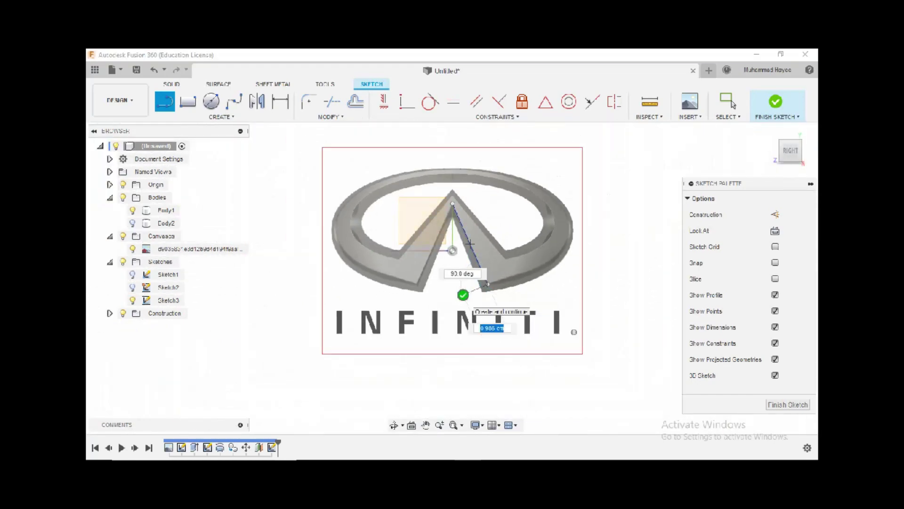
key("Escape")
- Draw a line about 3.07 cm long from the raised face's upper peak to its inner bend on the right leg
scroll(459, 165, "up", 5)
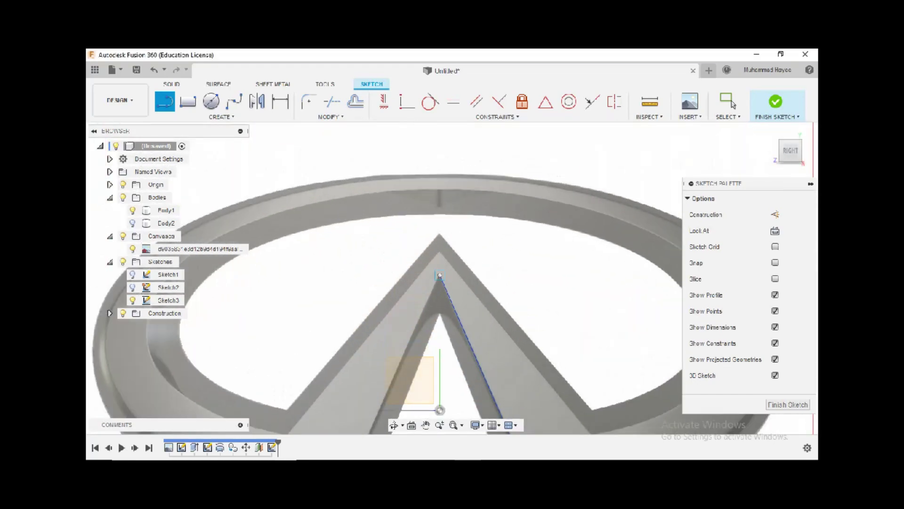
left_click(439, 274)
scroll(439, 254, "up", 3)
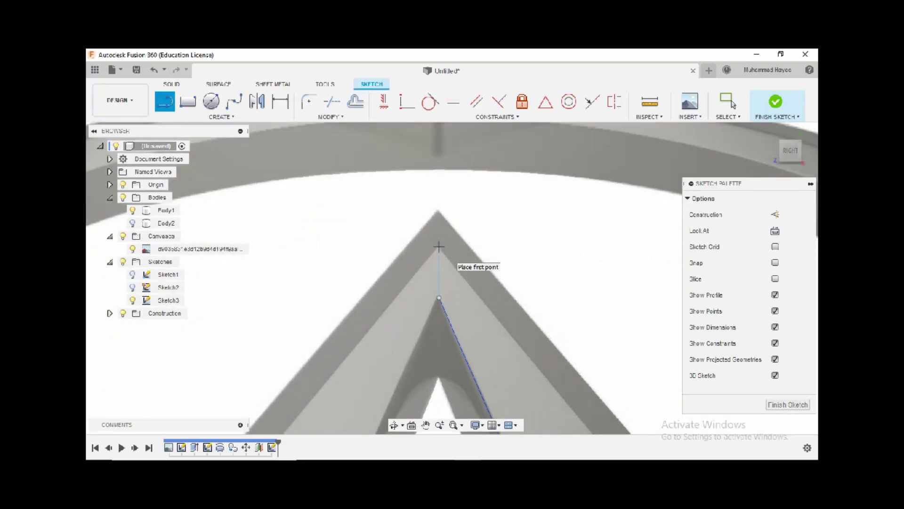
scroll(439, 246, "down", 4)
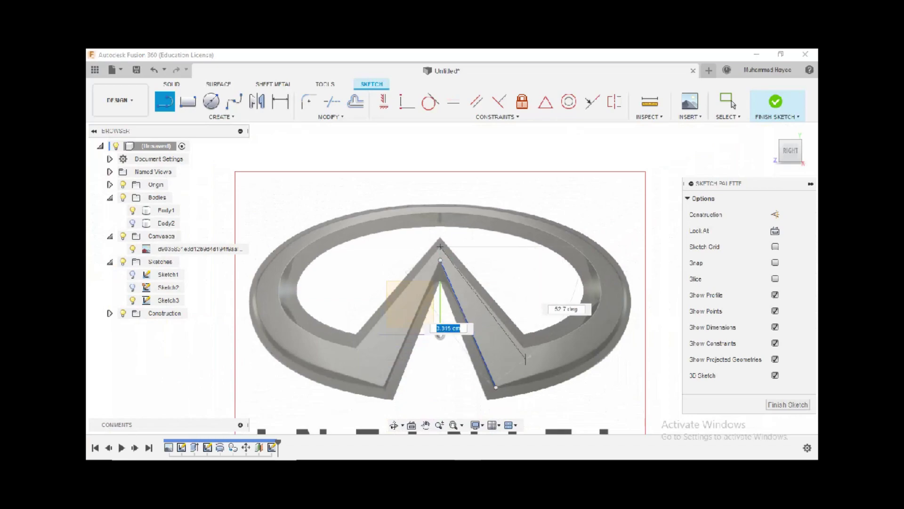
scroll(523, 356, "up", 6)
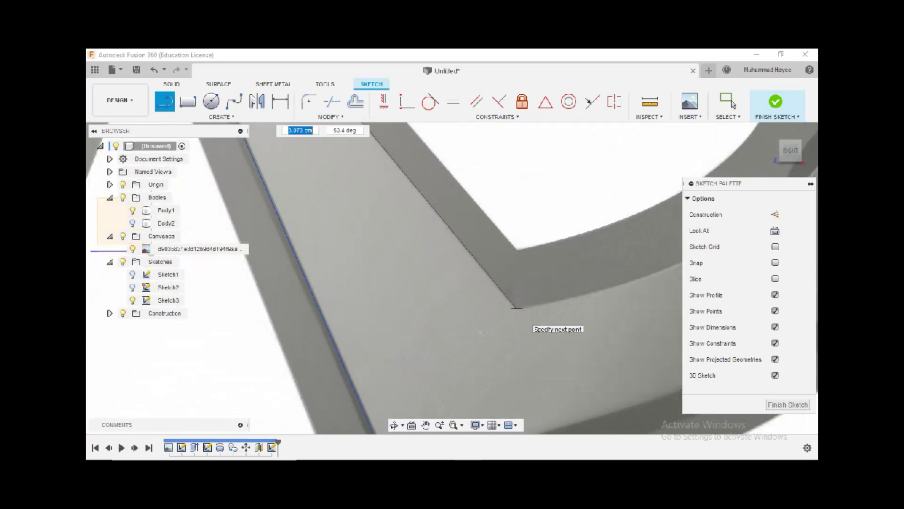
scroll(516, 309, "down", 6)
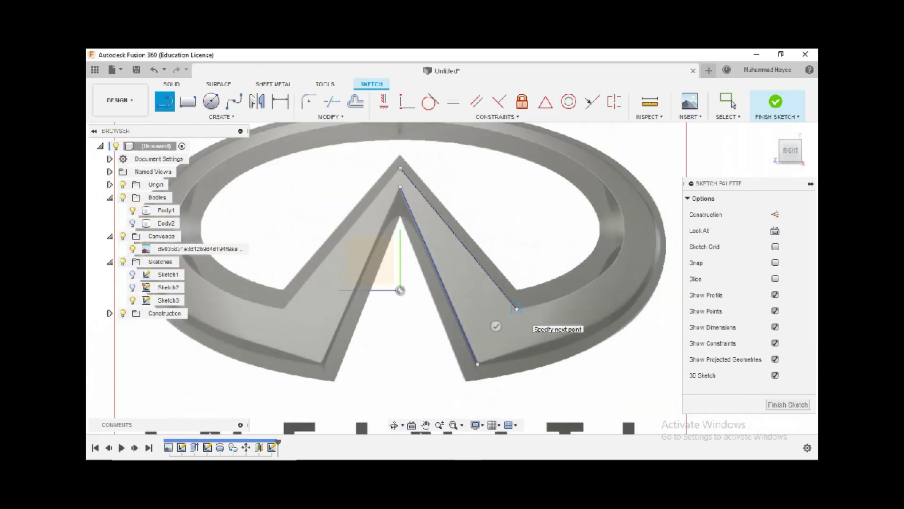
left_click(517, 309)
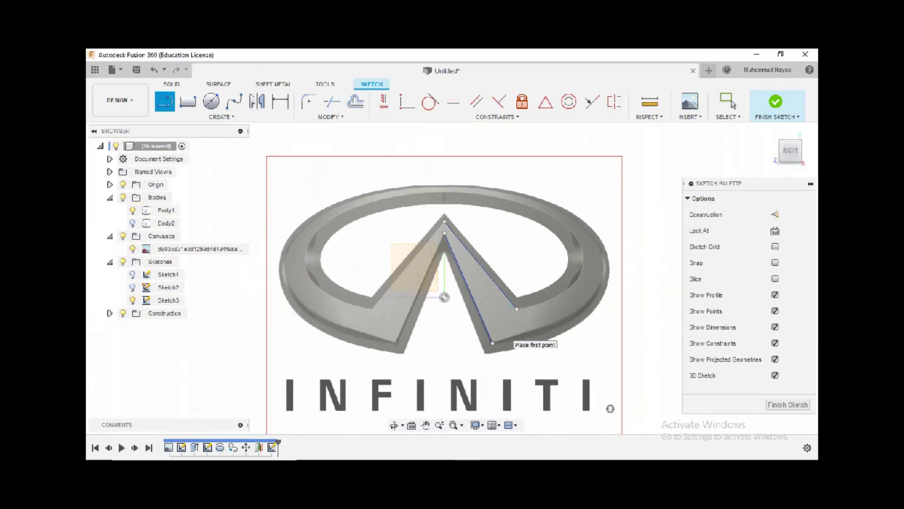
key("XF86AudioRaiseVolume")
key("XF86AudioRaiseVolume")
key("XF86AudioRaiseVolume")
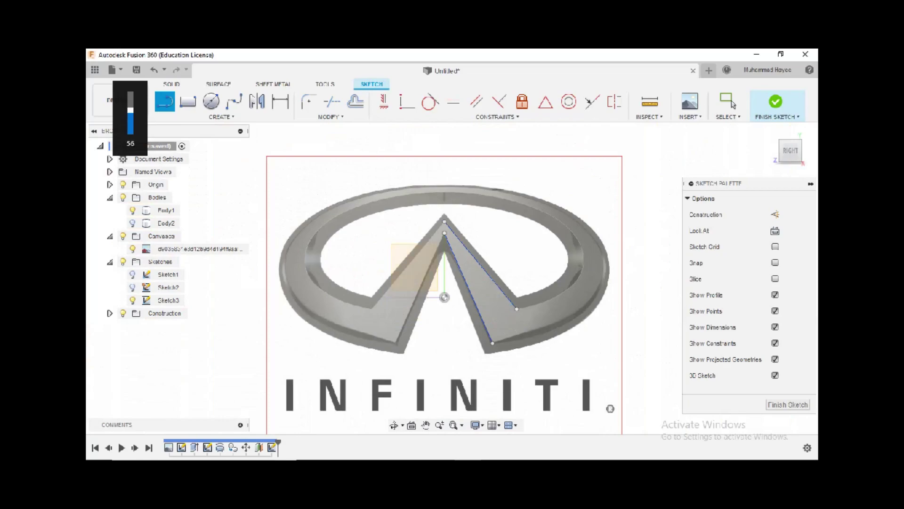
scroll(444, 206, "up", 5)
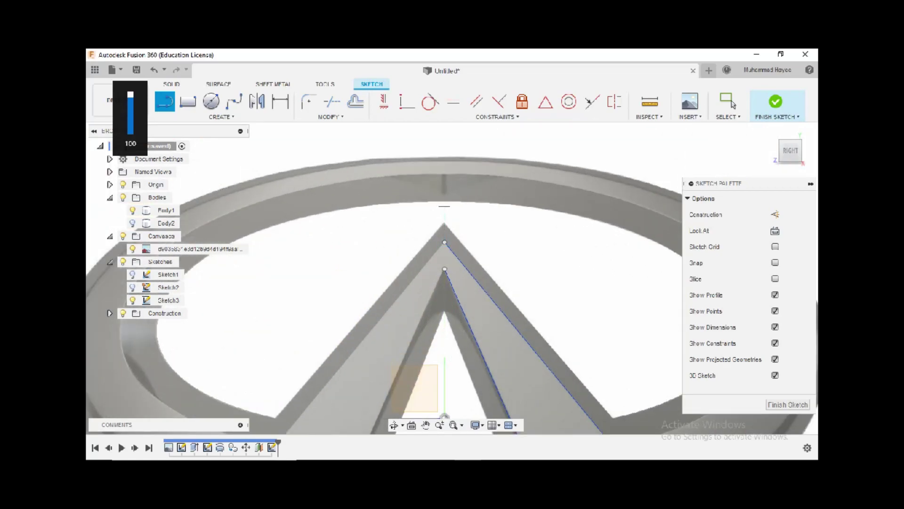
scroll(444, 201, "up", 3)
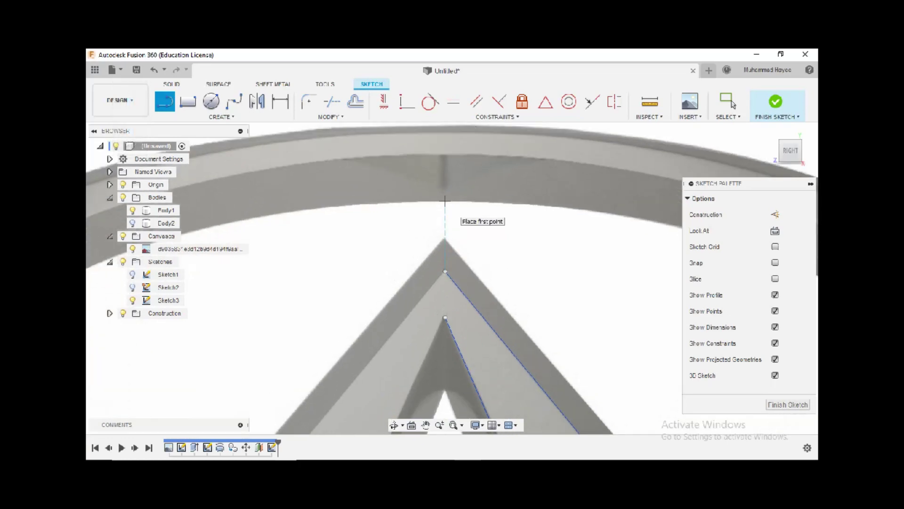
scroll(444, 201, "down", 3)
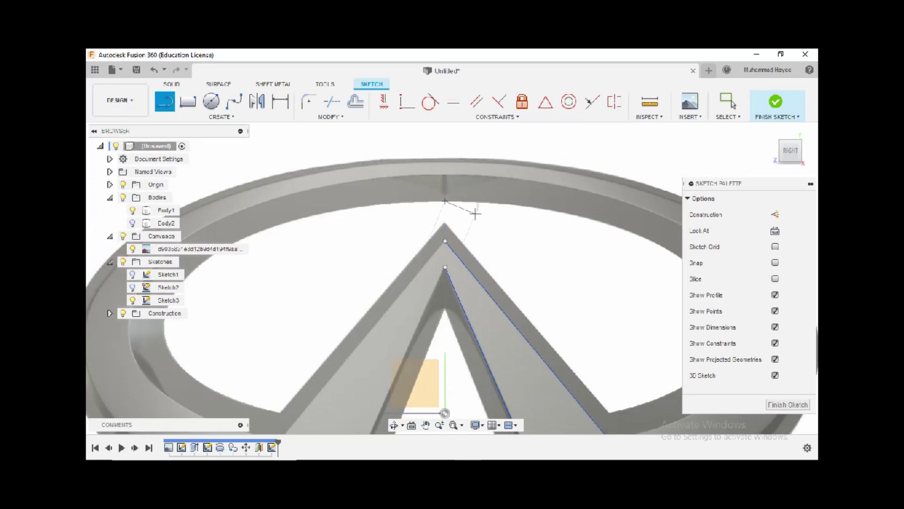
key("Escape")
key("l")
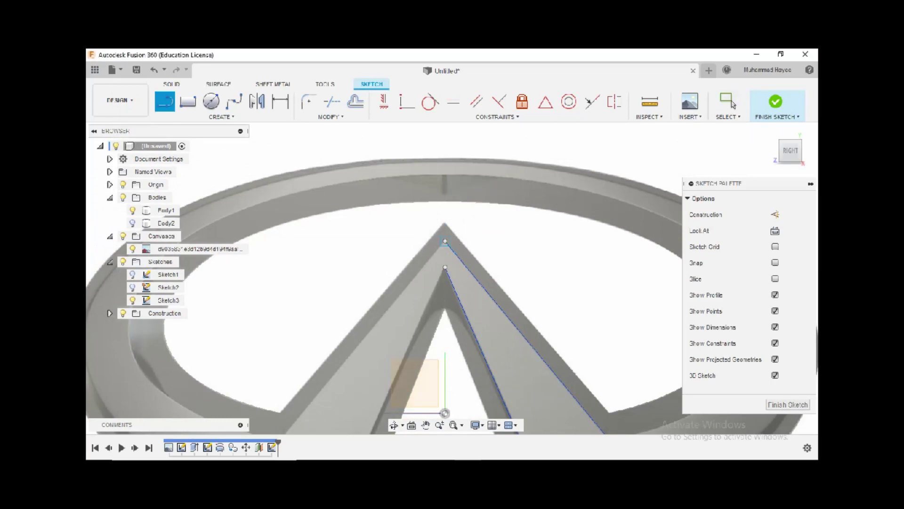
key("Escape")
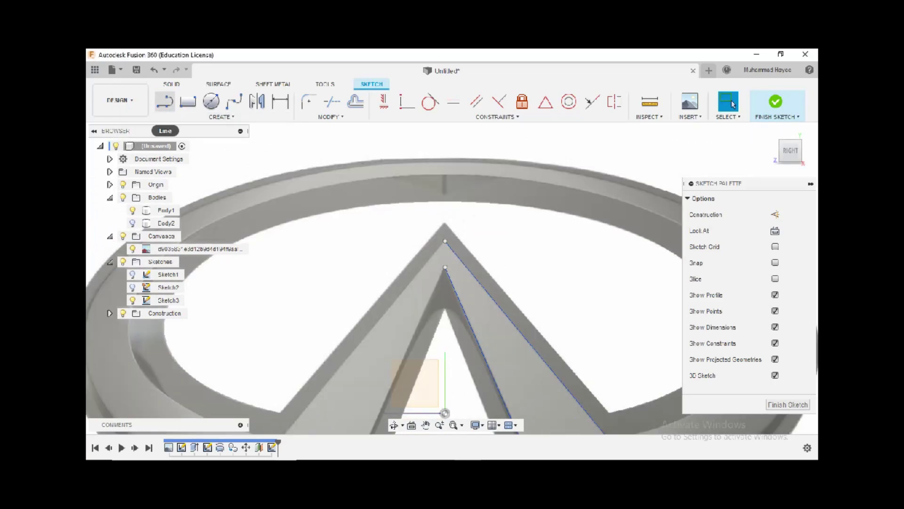
- Draw a short vertical line across the raised ring face on the emblem's centre axis, from its inner edge to its outer edge
key("l")
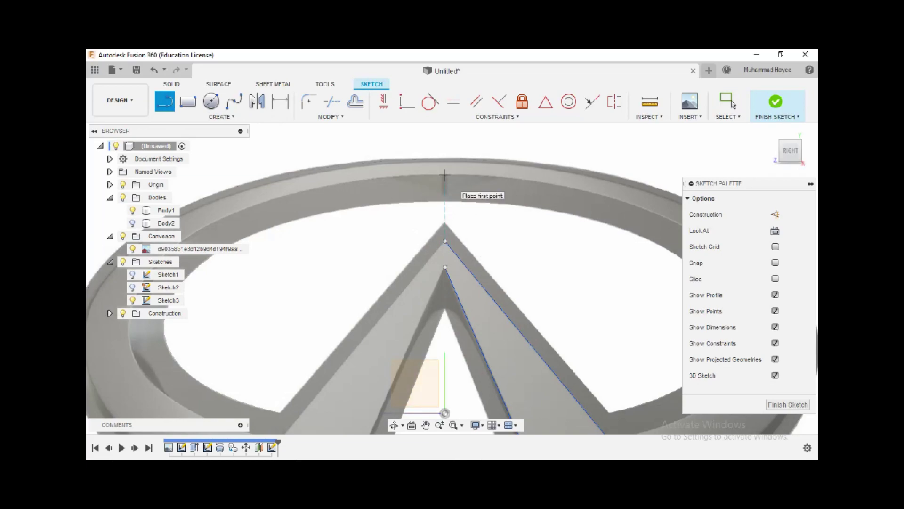
scroll(445, 175, "up", 2)
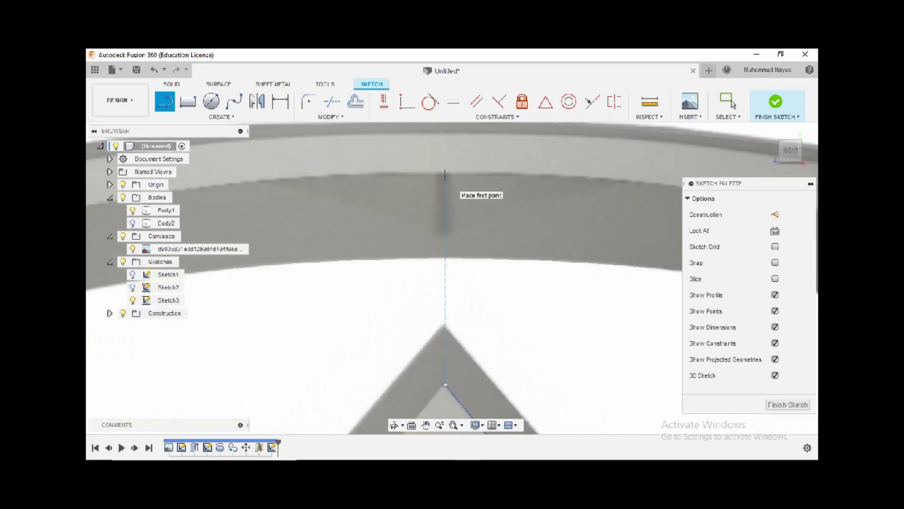
scroll(446, 177, "down", 3)
scroll(448, 169, "up", 3)
left_click(450, 161)
scroll(449, 158, "up", 3)
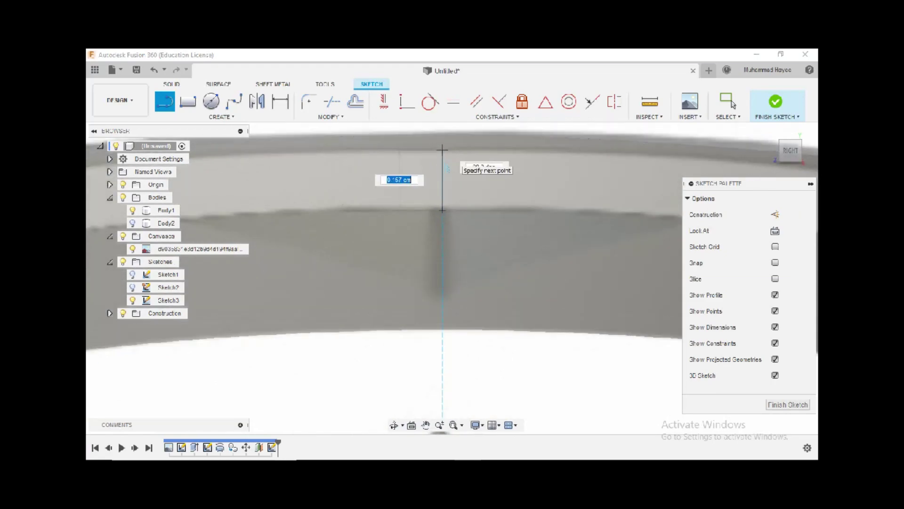
scroll(445, 151, "down", 5)
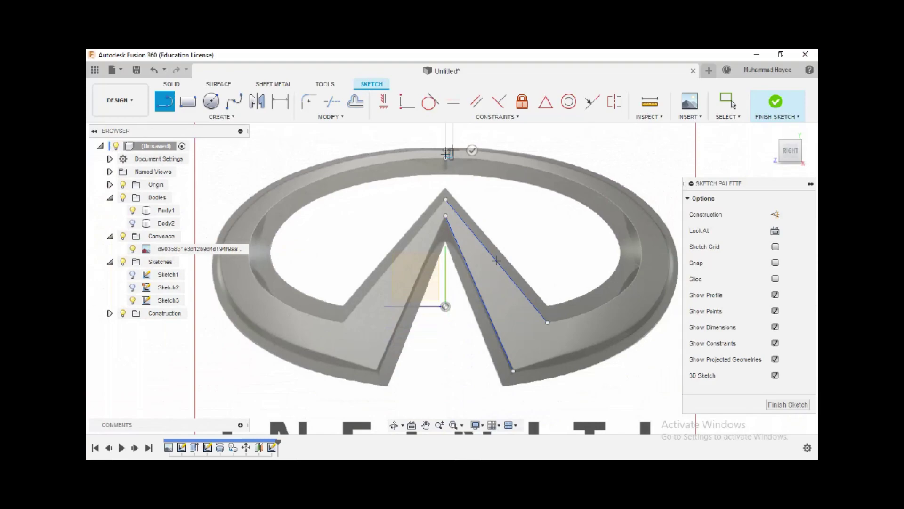
left_click(446, 152)
- Draw a fit point spline from the short line's lower end through the ring's rightmost inner edge to the right leg's inner bend
left_click(234, 101)
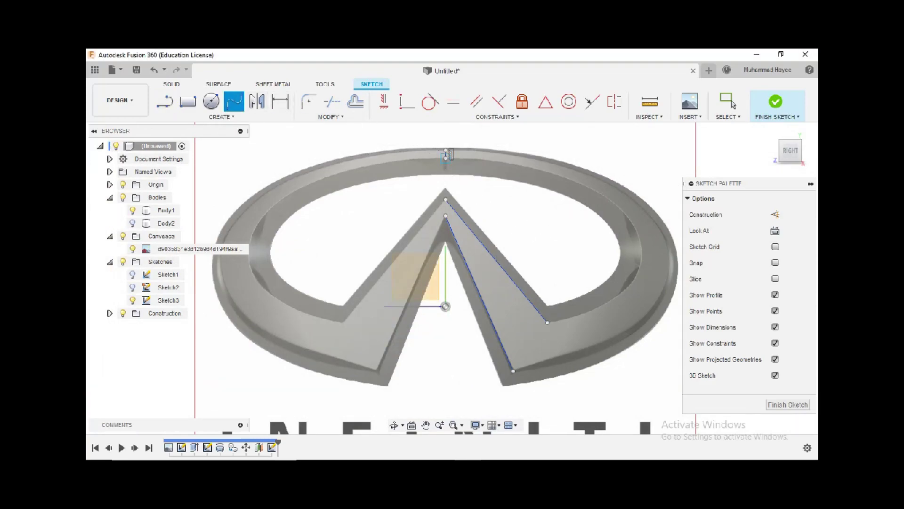
left_click(445, 151)
scroll(647, 267, "up", 5)
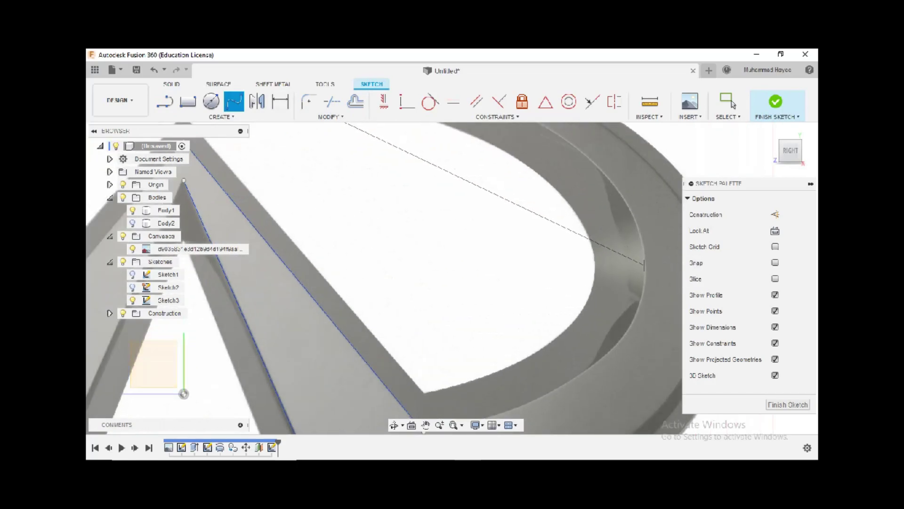
left_click(645, 266)
scroll(645, 266, "down", 5)
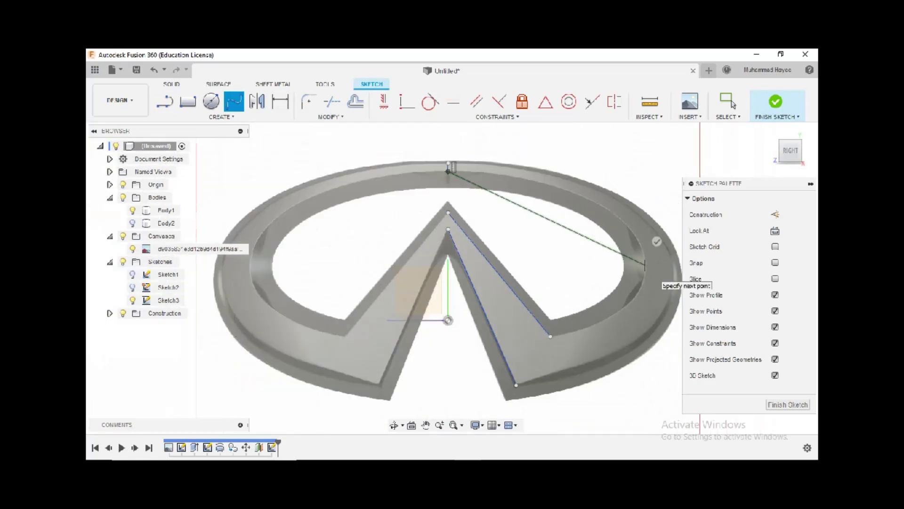
left_click(550, 337)
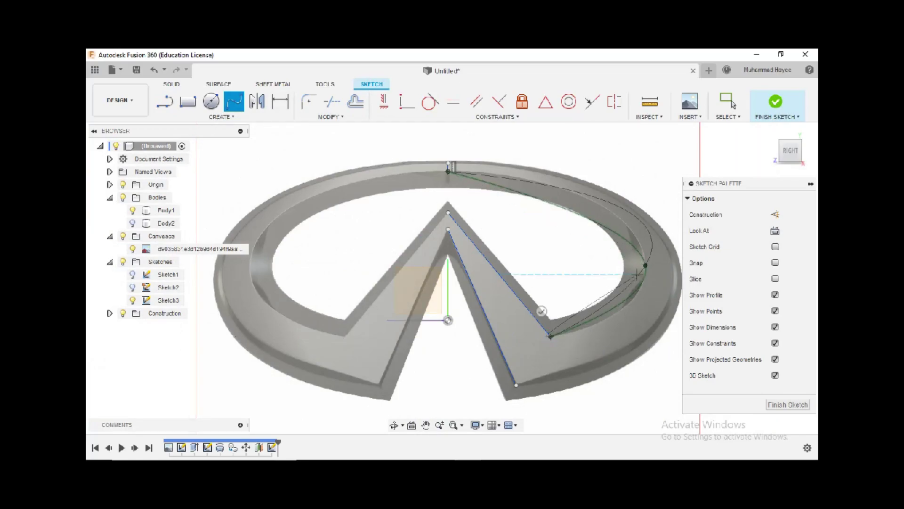
left_click(541, 311)
- Adjust the inner spline's upper and lower tangent handles so the curve follows the raised face's inner edge
scroll(504, 171, "up", 3)
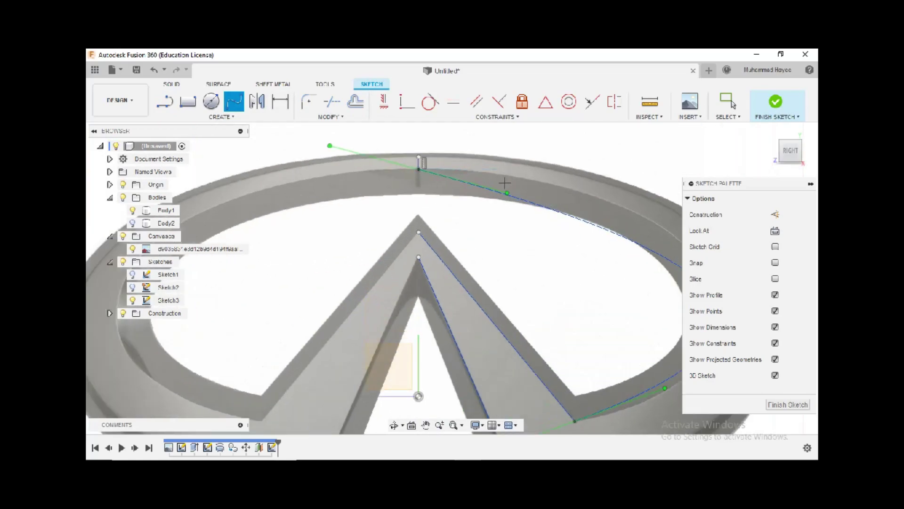
left_click(733, 105)
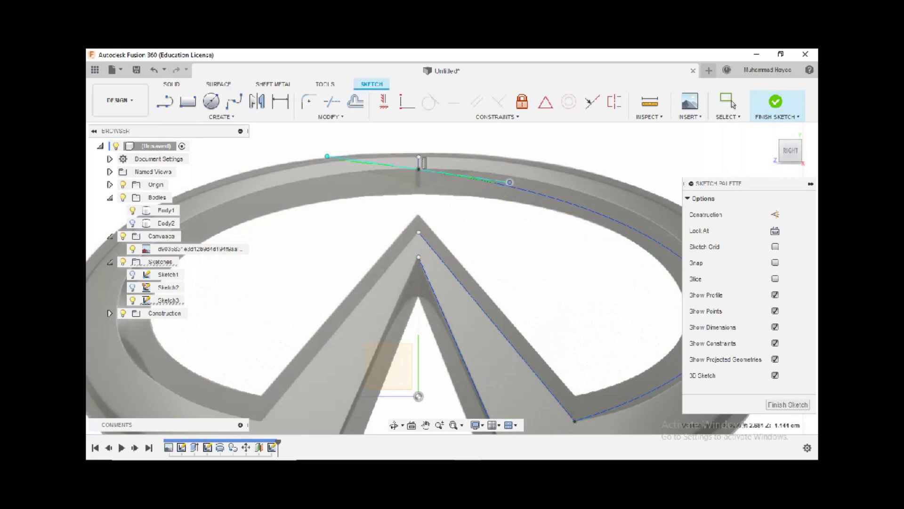
scroll(475, 170, "down", 4)
scroll(506, 172, "up", 3)
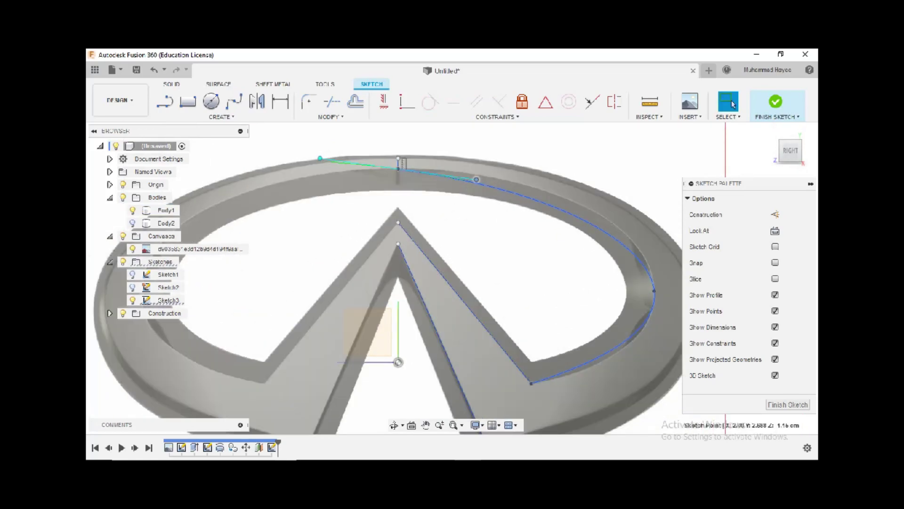
left_click_drag(477, 180, 480, 170)
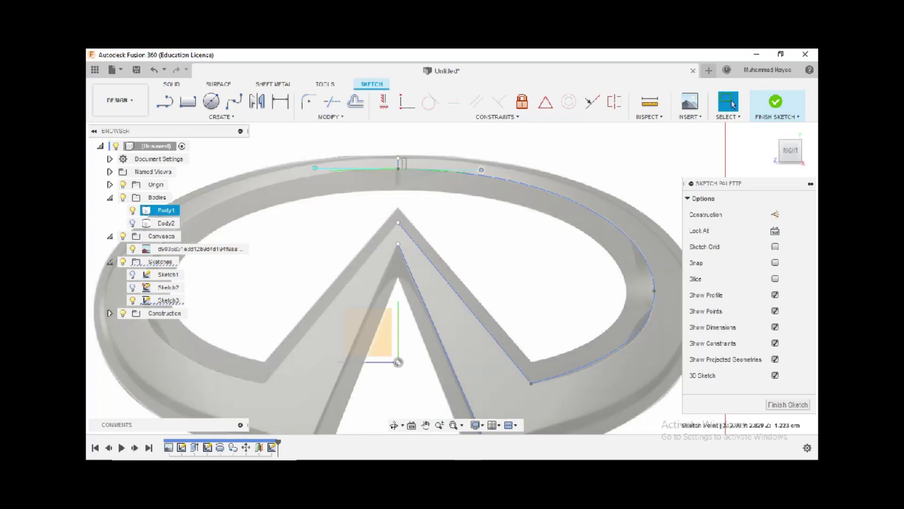
left_click(481, 170)
left_click_drag(601, 365, 602, 370)
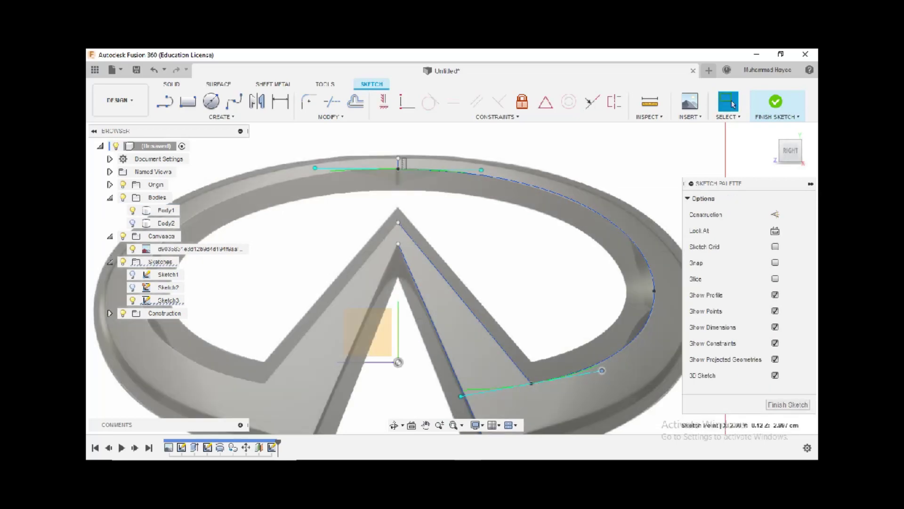
left_click(733, 104)
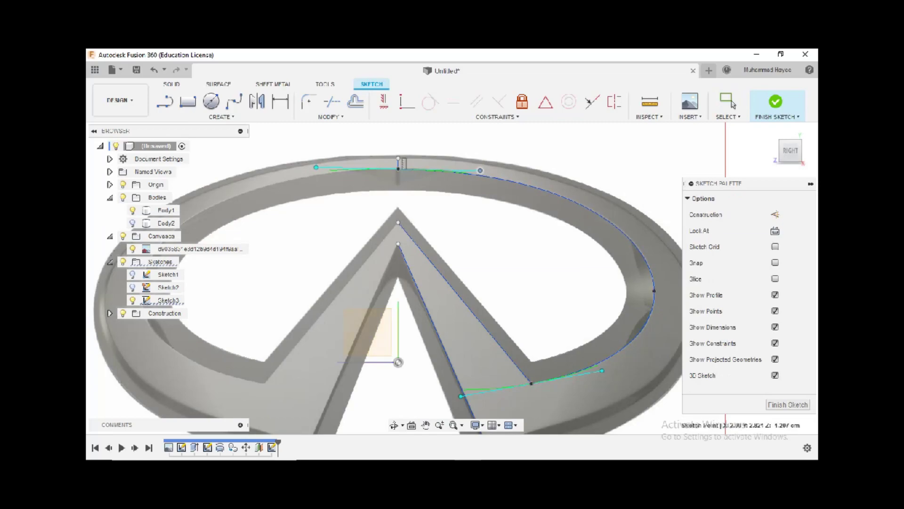
left_click_drag(480, 170, 480, 171)
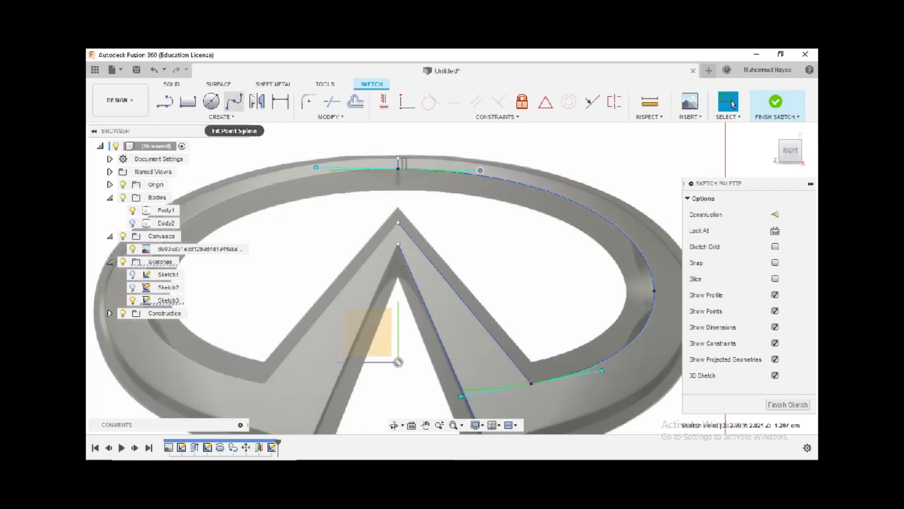
- Draw a fit point spline from the short line's upper end through the raised face's rightmost outer edge to the right leg's lower corner
left_click(234, 101)
scroll(398, 161, "down", 3)
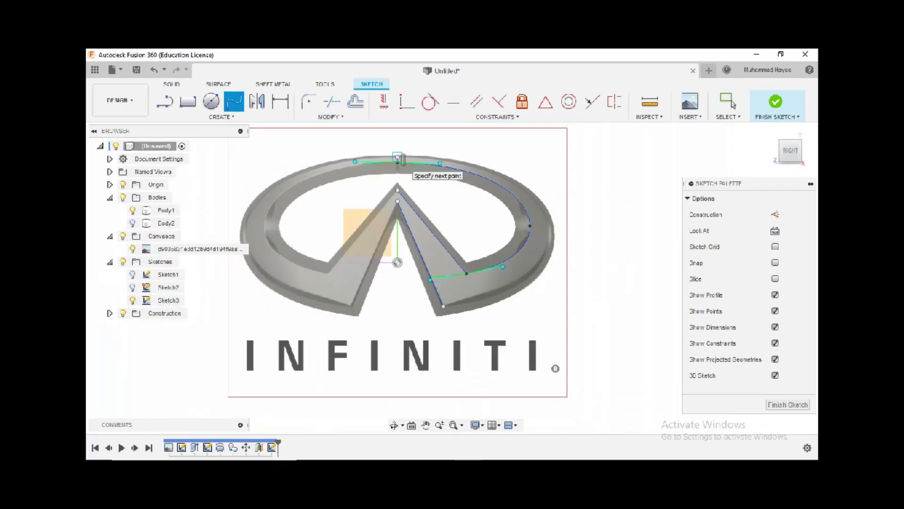
scroll(557, 225, "up", 3)
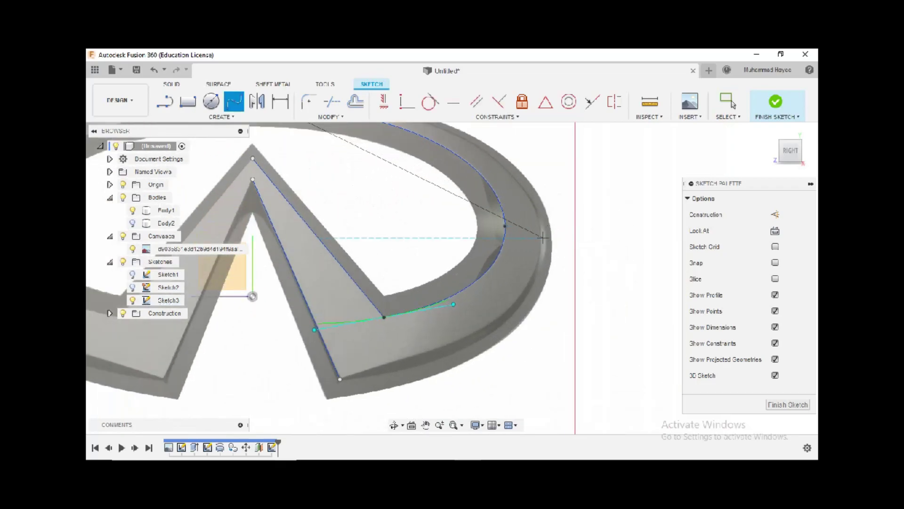
scroll(543, 237, "up", 3)
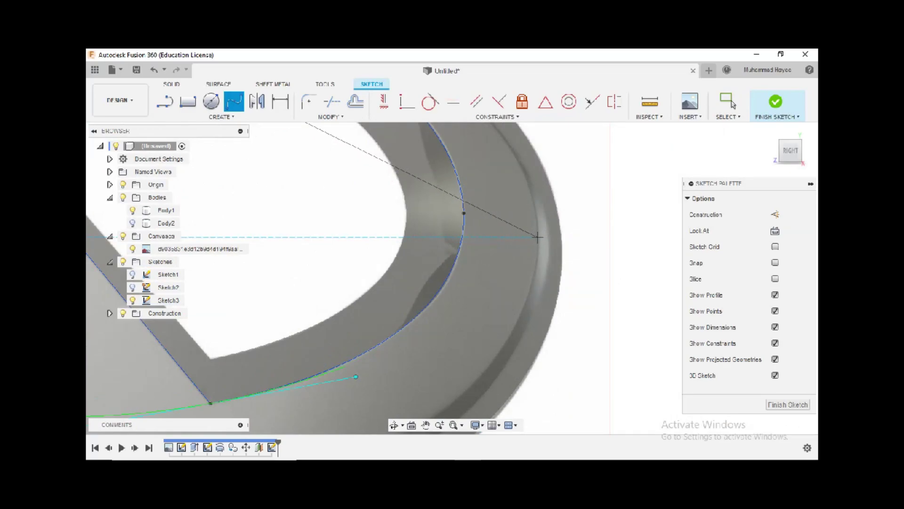
left_click(537, 237)
scroll(537, 237, "down", 5)
left_click(375, 353)
left_click(365, 329)
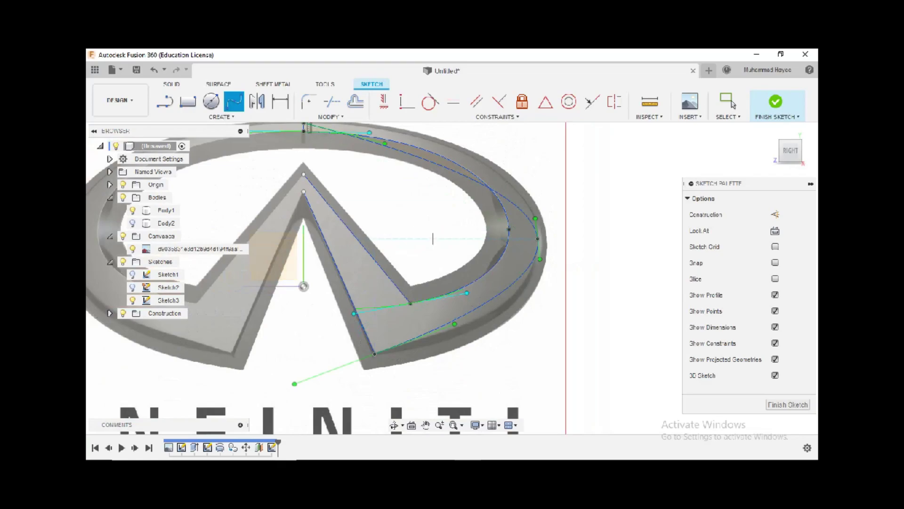
- Adjust the outer spline's upper and lower tangent handles so the curve follows the raised face's outer edge
scroll(383, 204, "down", 3)
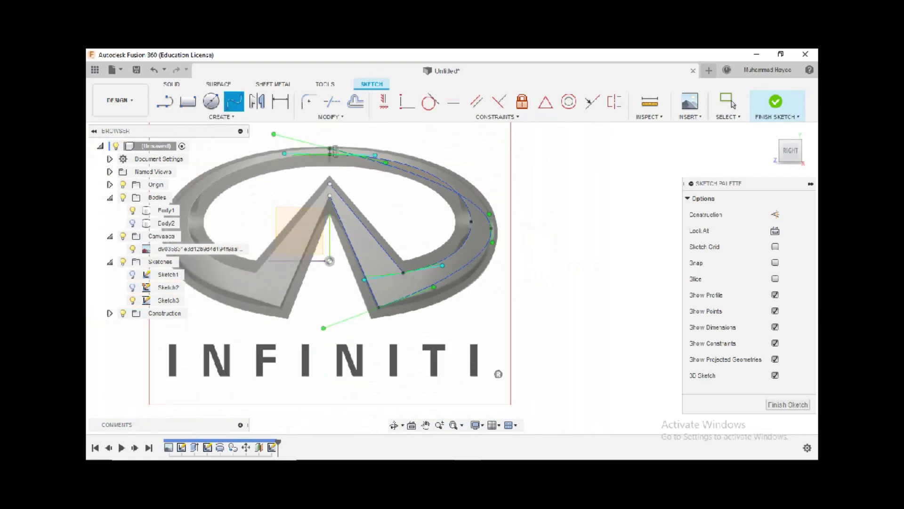
scroll(375, 144, "up", 4)
key("Escape")
scroll(399, 164, "up", 3)
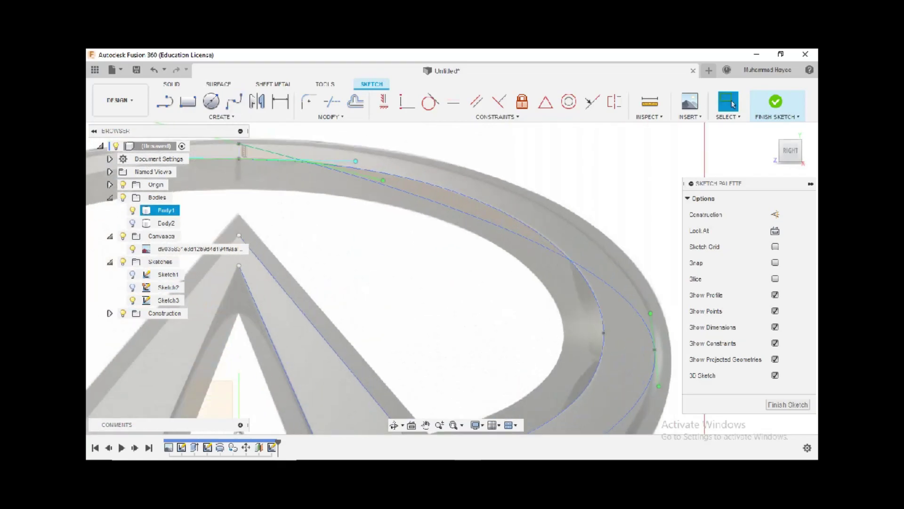
mouse_move(383, 180)
left_mouse_down()
mouse_move(414, 160)
mouse_move(597, 156)
mouse_move(393, 147)
left_mouse_up()
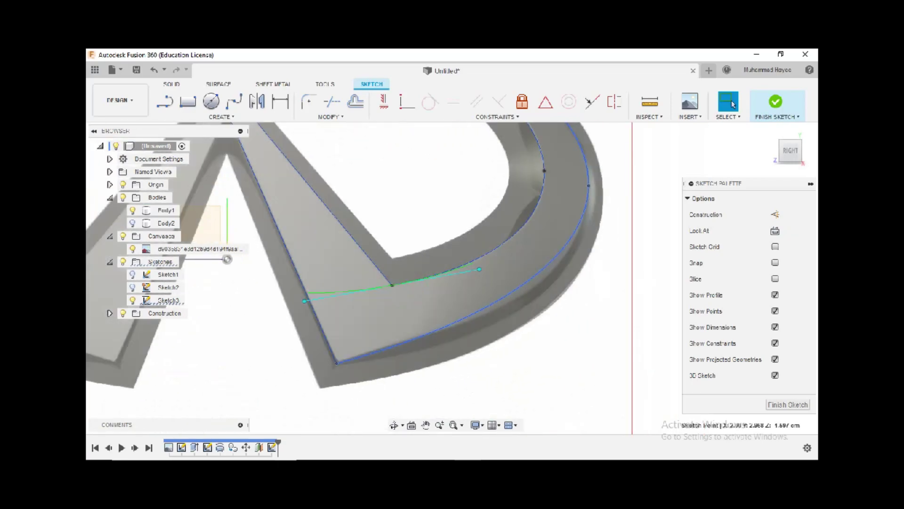
left_click(471, 315)
scroll(430, 347, "up", 3)
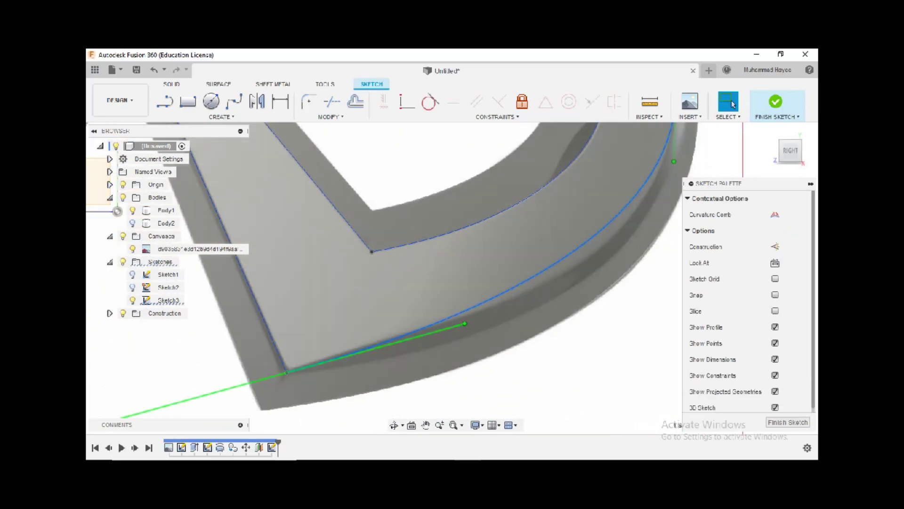
left_click_drag(464, 323, 485, 339)
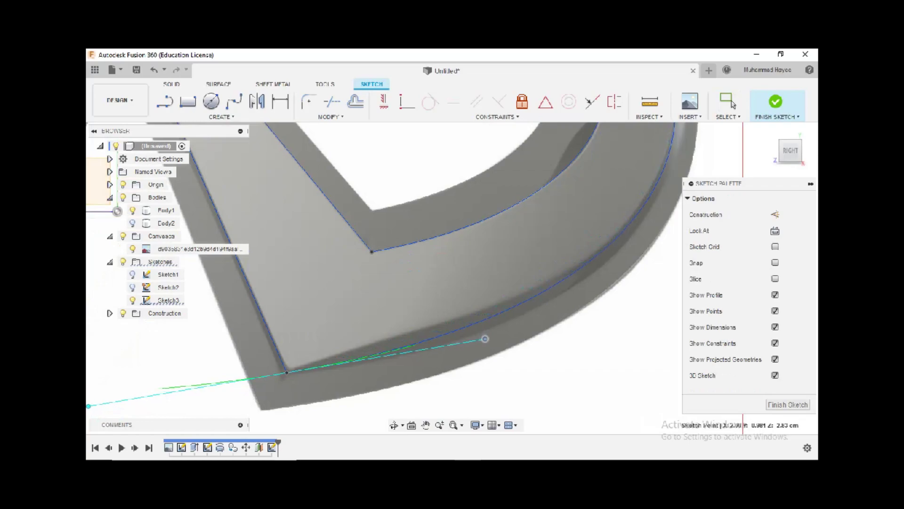
scroll(485, 338, "down", 5)
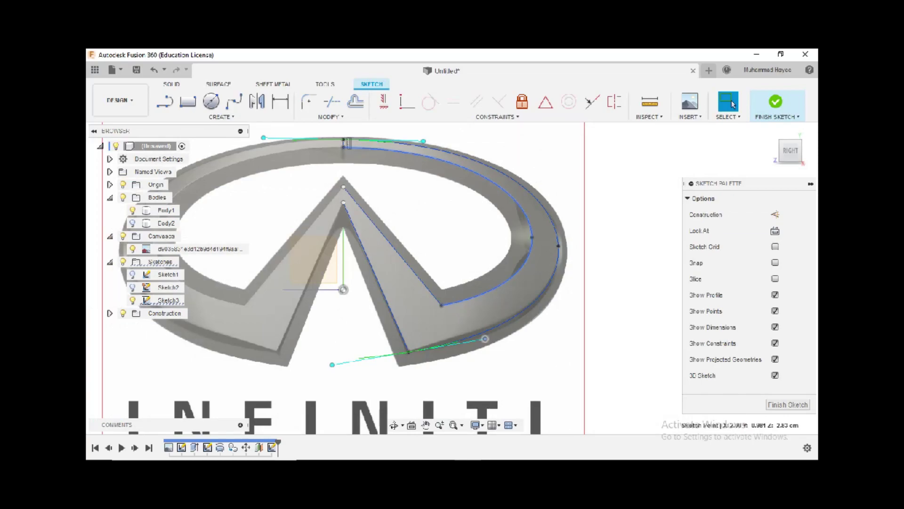
- Mirror the two splines and the two leg lines about the emblem's vertical centre axis
left_click(494, 187)
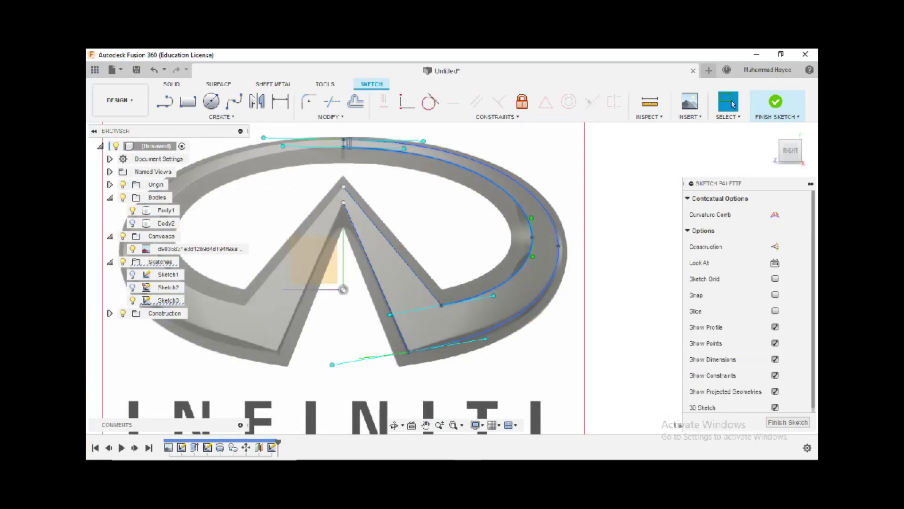
left_click(510, 179, "ctrl")
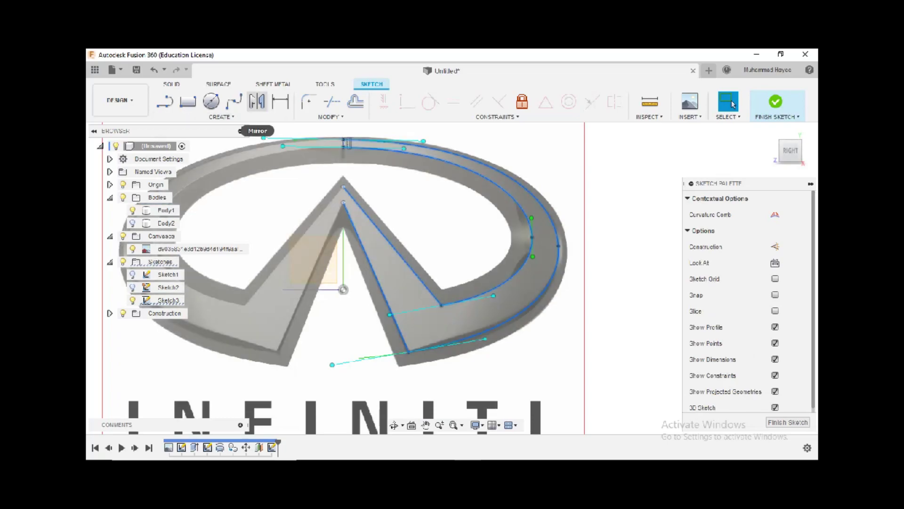
left_click(257, 101)
scroll(344, 153, "up", 2)
scroll(346, 143, "up", 1)
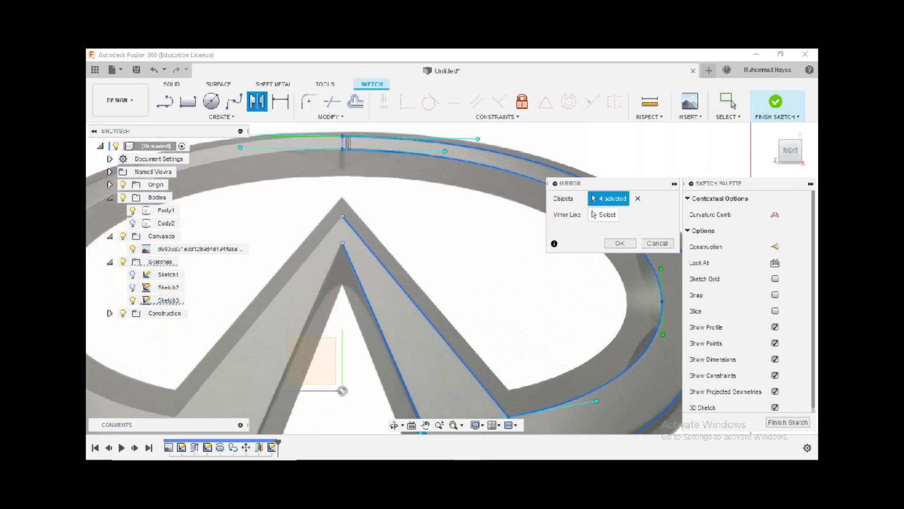
left_click(342, 143)
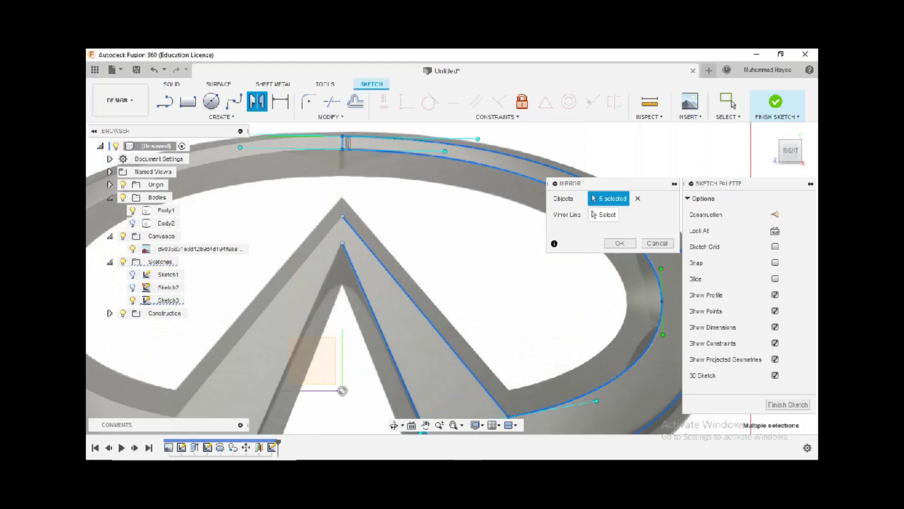
left_click(343, 143)
left_click(604, 215)
left_click(342, 358)
scroll(429, 220, "down", 3)
left_click(620, 243)
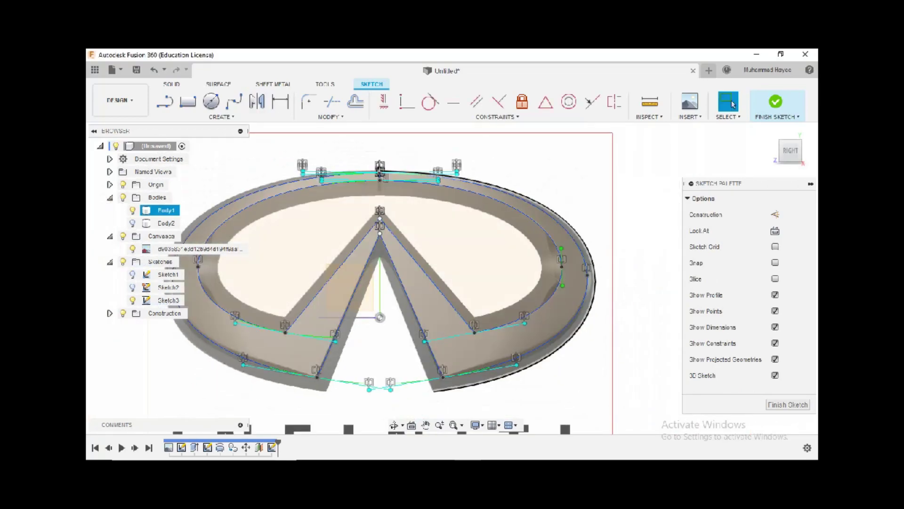
- Fix all the emblem's sketch curves in place and select the closed raised-face profile
scroll(559, 327, "down", 2)
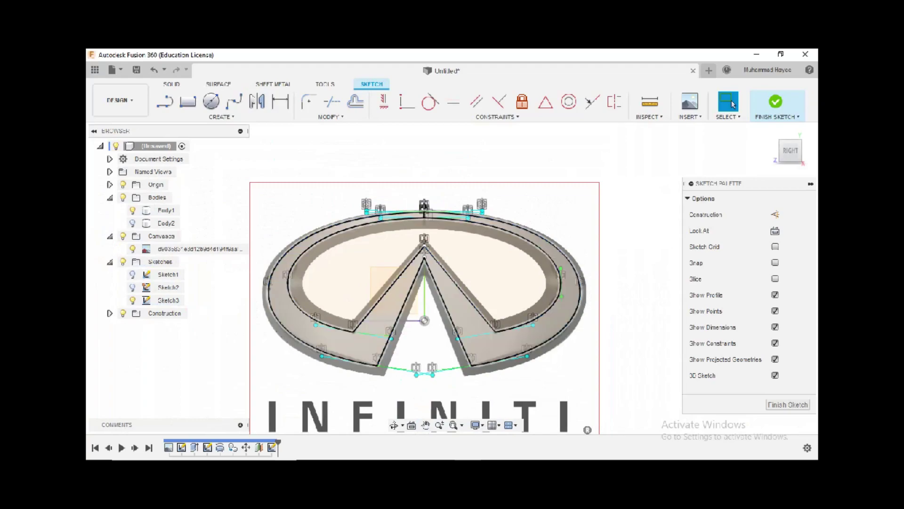
left_click_drag(499, 325, 411, 396)
scroll(416, 398, "down", 1)
mouse_move(254, 185)
left_mouse_down()
mouse_move(569, 379)
mouse_move(667, 411)
left_mouse_up()
key("Escape")
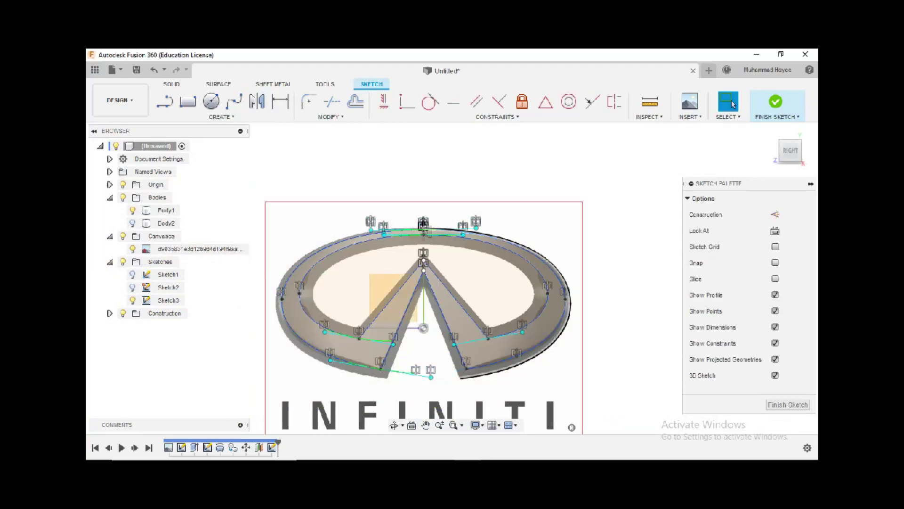
left_click_drag(231, 153, 581, 385)
right_click(527, 335)
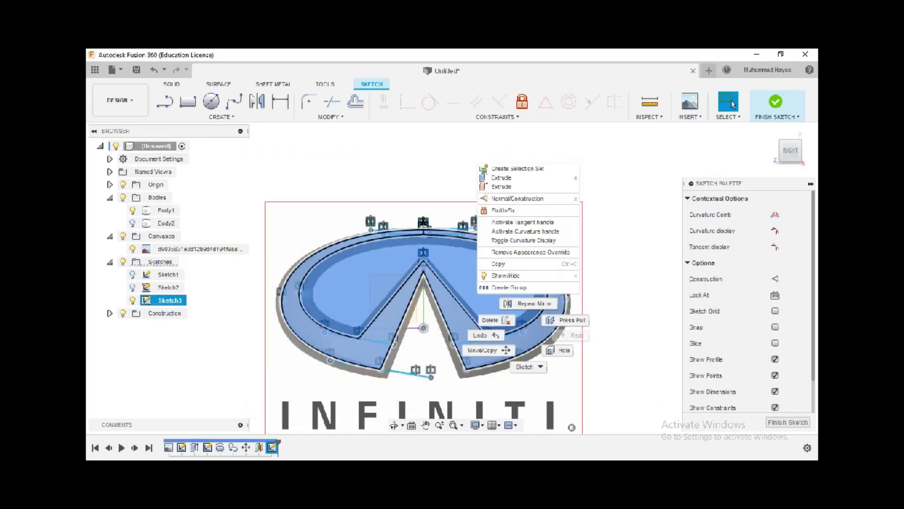
left_click(503, 210)
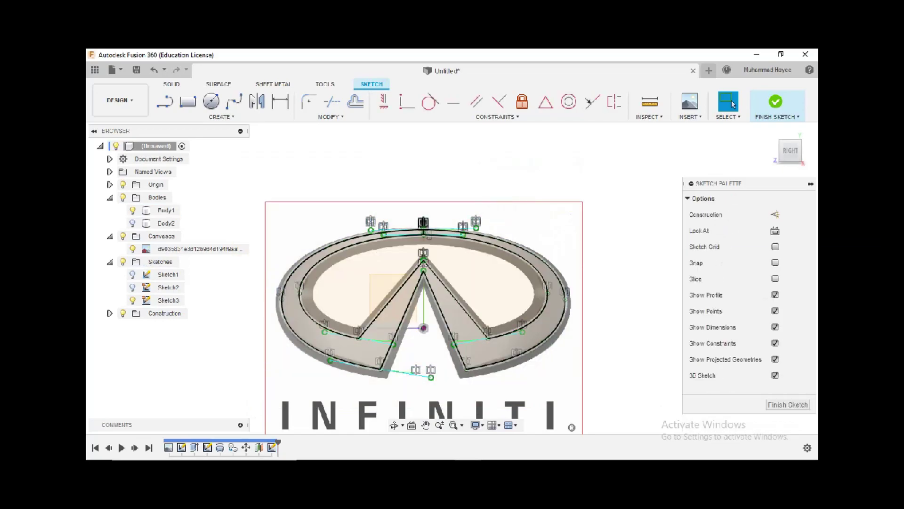
left_click(480, 347)
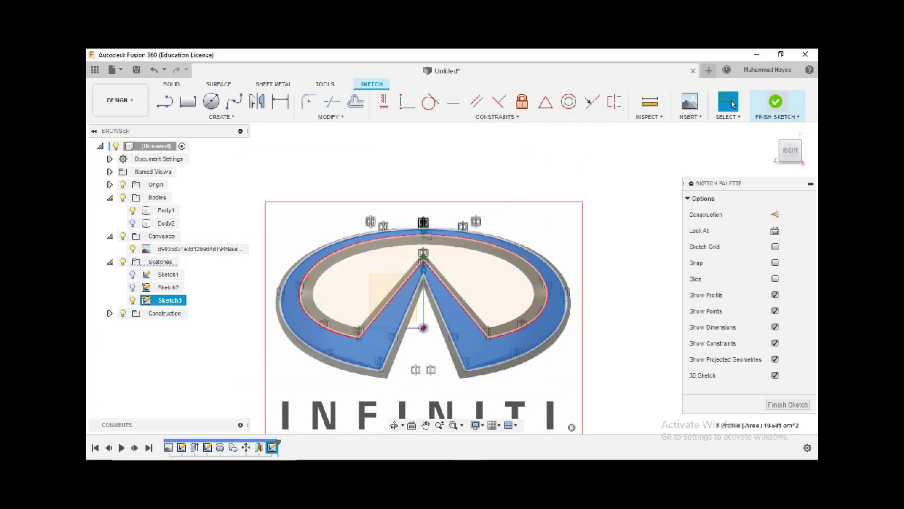
- Finish the sketch and extrude the closed raised-face profile back through the emblem body using the Intersect operation
left_click(777, 101)
left_click(481, 346)
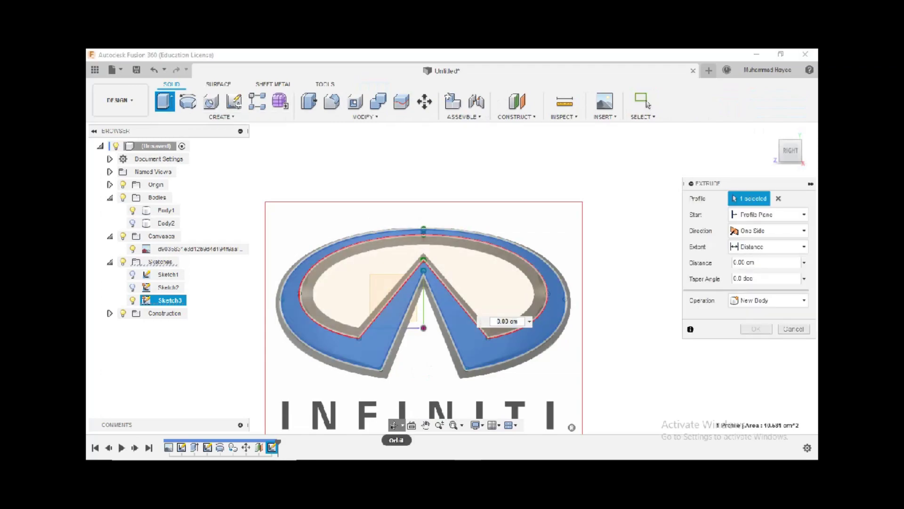
left_click(394, 425)
left_click_drag(410, 292, 358, 264)
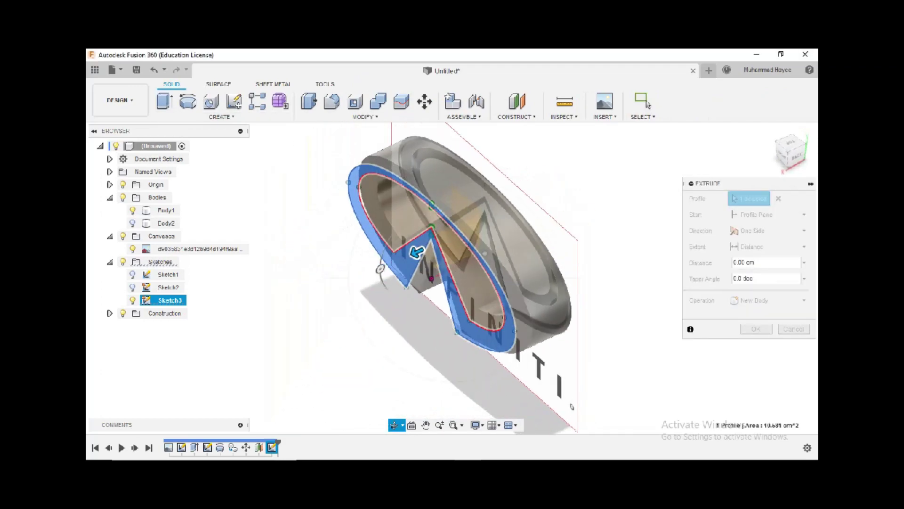
key("Escape")
left_click_drag(415, 253, 514, 205)
left_click(777, 300)
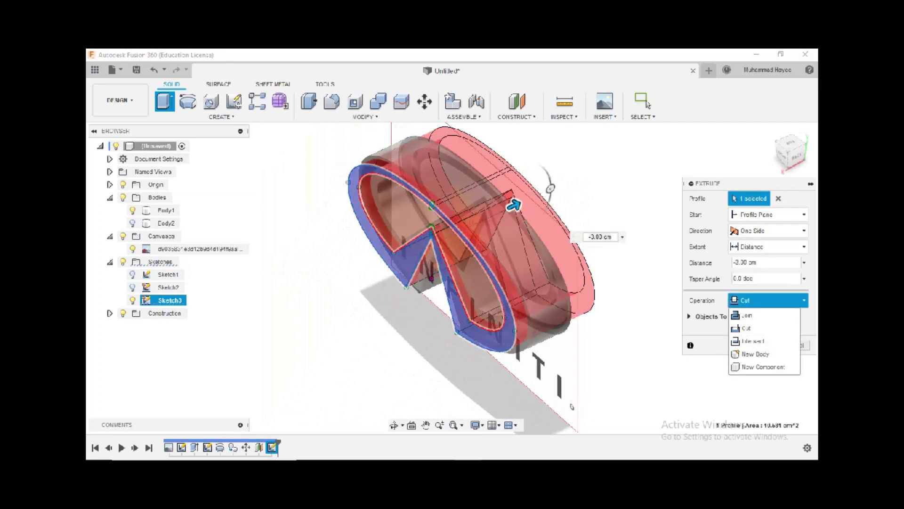
left_click(754, 340)
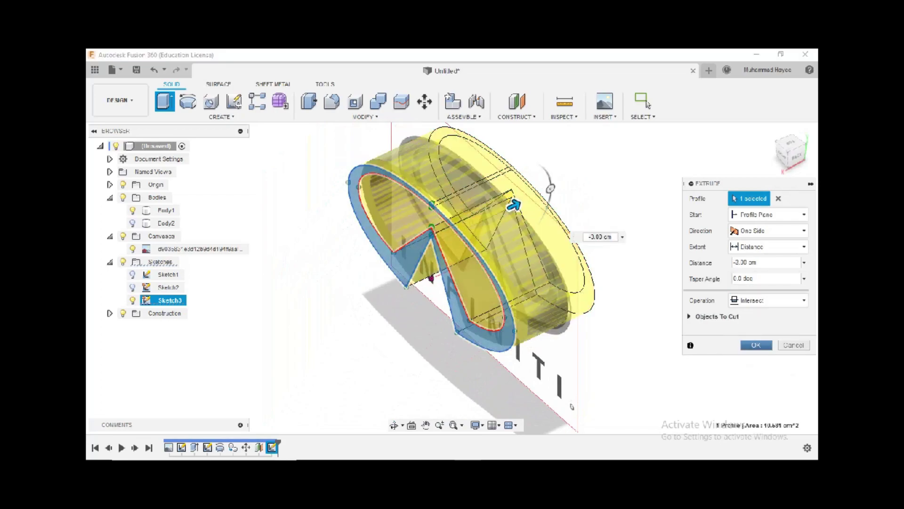
key("Return")
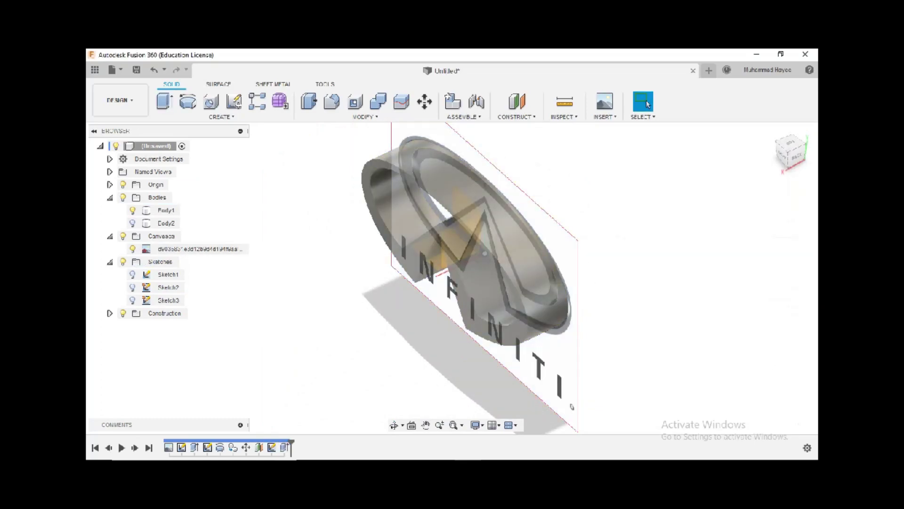
- Show Body2 and move it 0.2 cm along the X direction, towards the front of Body1
left_click(133, 223)
key("Escape")
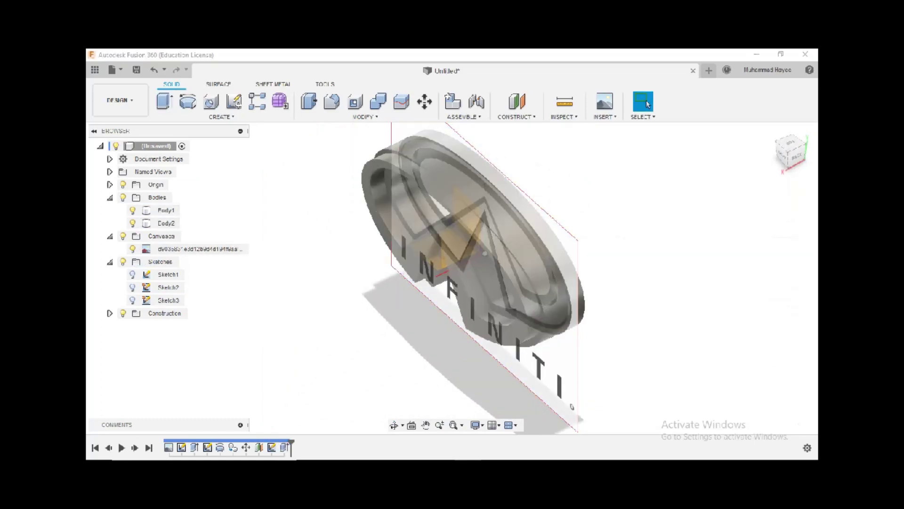
left_click(394, 425)
left_click_drag(490, 330, 386, 252)
middle_click_drag(386, 252, 546, 264, "shift")
left_click_drag(546, 264, 499, 316)
left_click(648, 104)
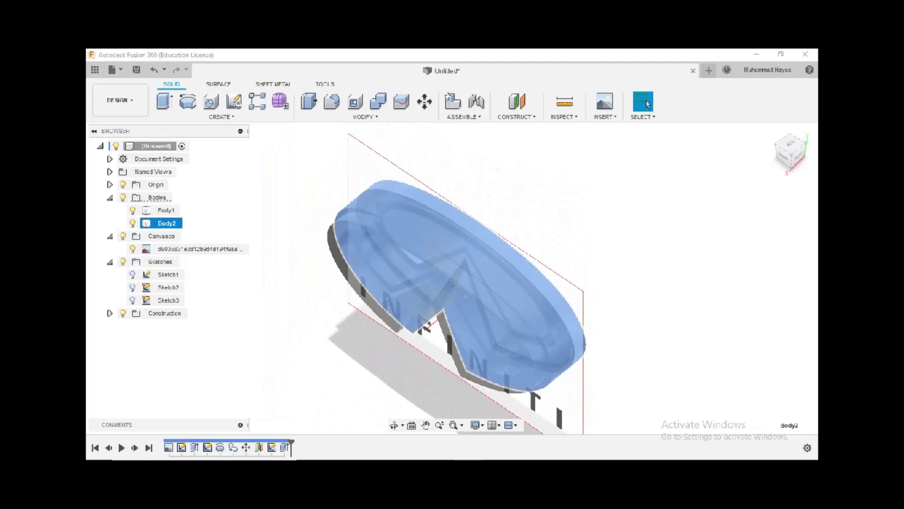
key("m")
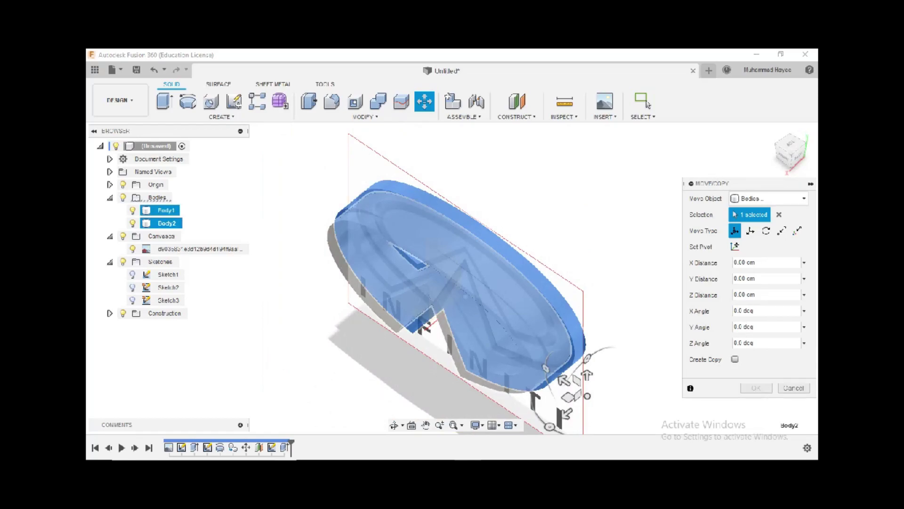
left_click(566, 413)
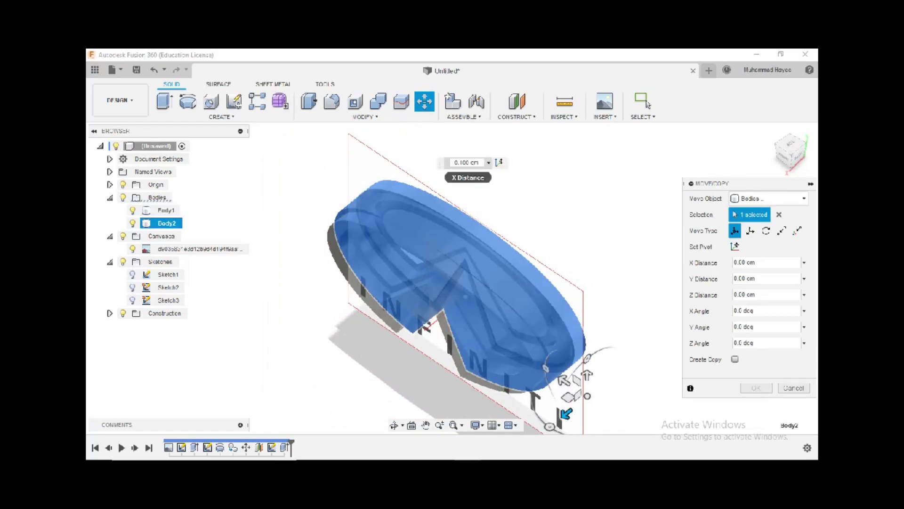
key("Return")
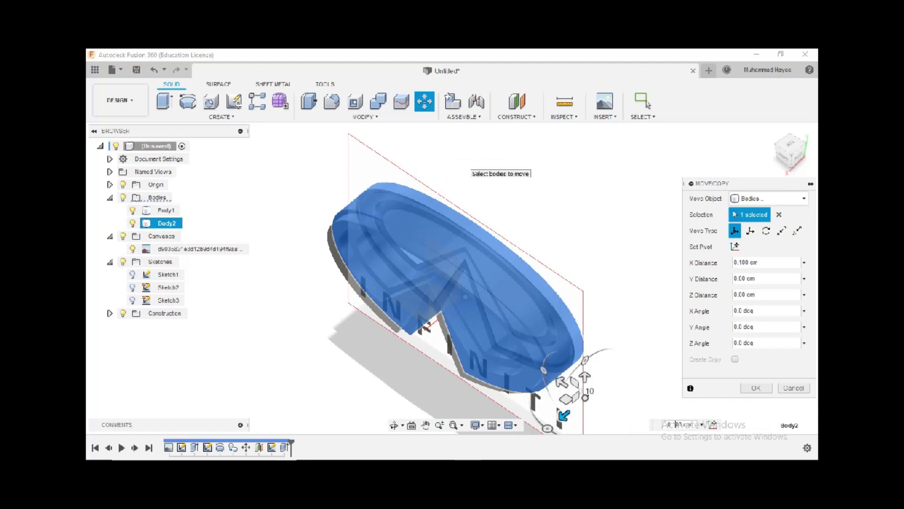
left_click_drag(564, 414, 561, 417)
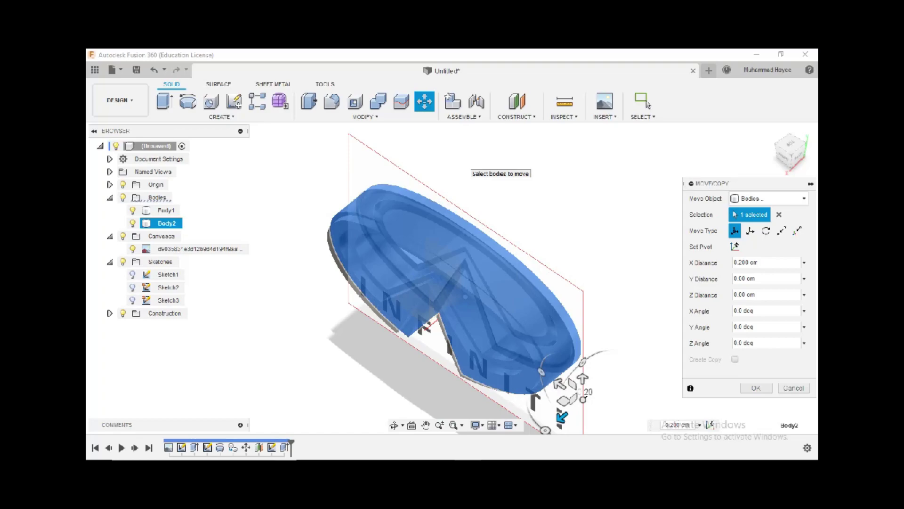
key("Return")
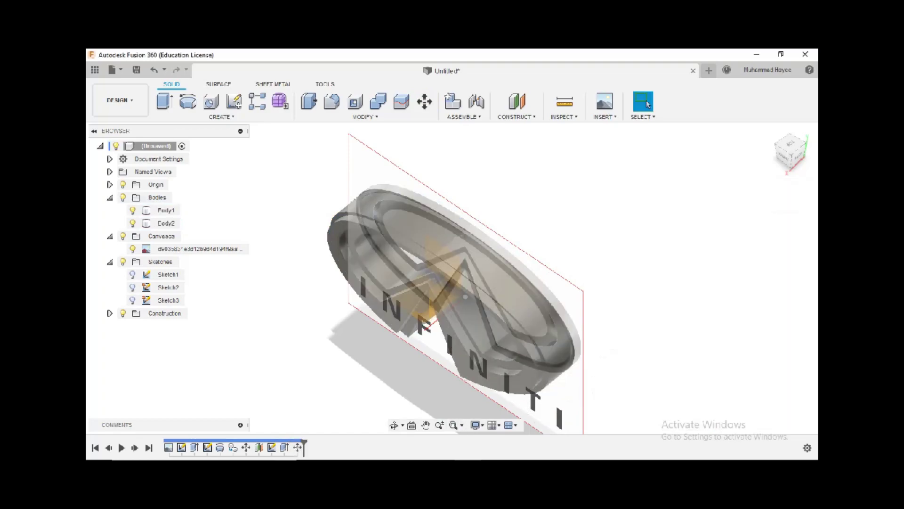
- Set the visual style to Shaded with Visible Edges Only
middle_click_drag(561, 417, 581, 399, "shift")
key("Escape")
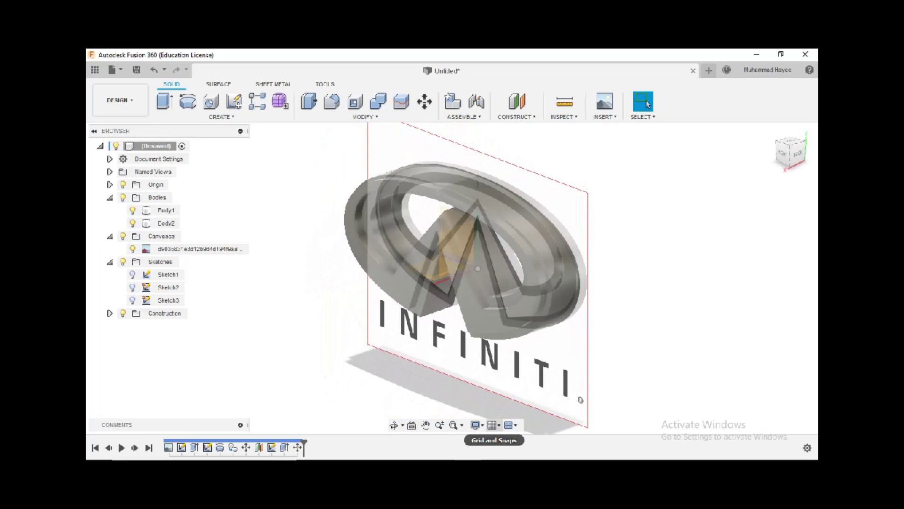
left_click(493, 425)
left_click(476, 425)
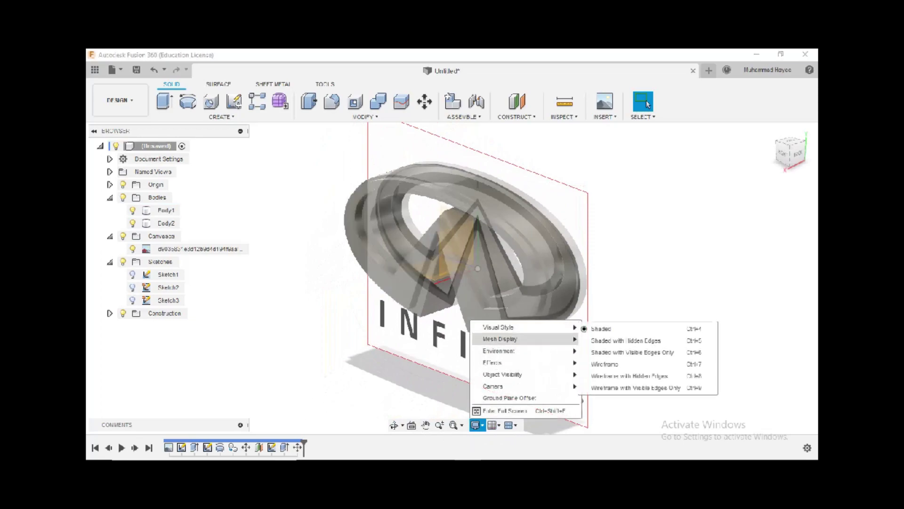
mouse_move(518, 326)
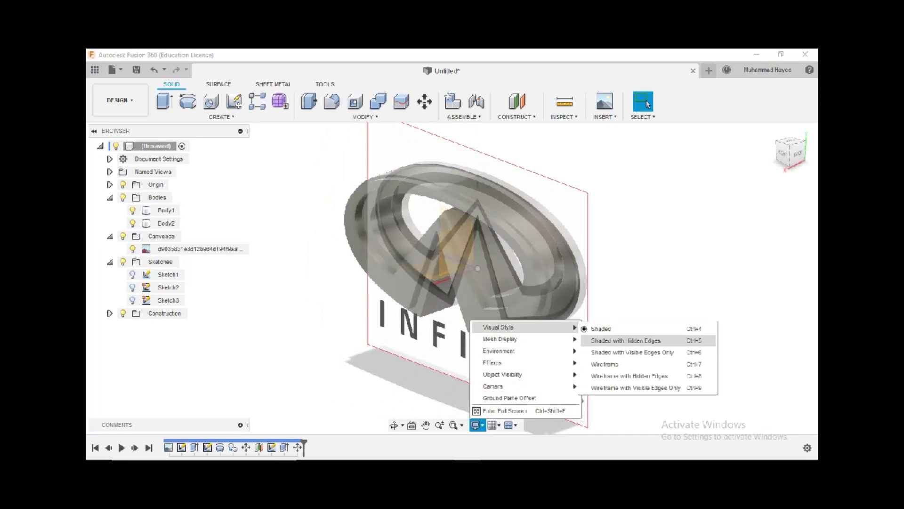
left_click(633, 352)
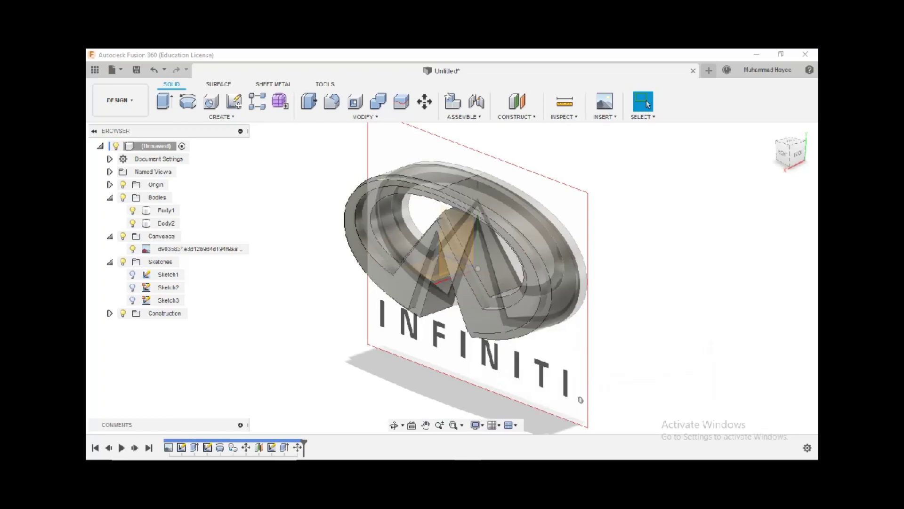
- Try to fillet the short seam edges at the ring's top centre with a 0.05 cm radius
scroll(534, 218, "up", 2)
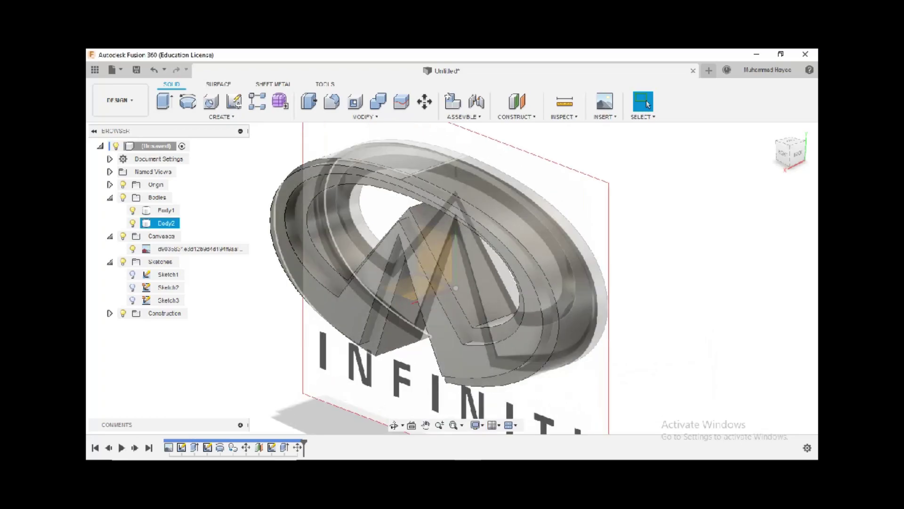
scroll(306, 226, "up", 6)
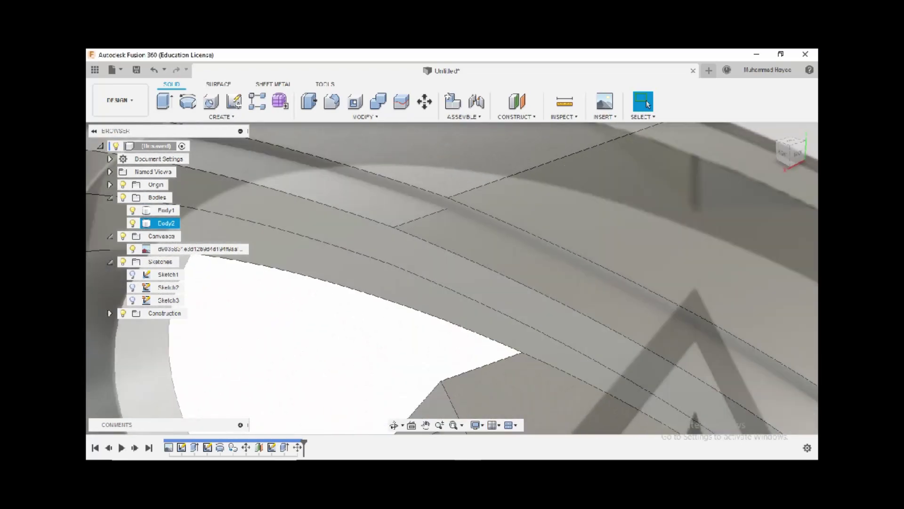
left_click(394, 425)
left_click_drag(414, 321, 548, 219)
scroll(351, 287, "down", 3)
key("Escape")
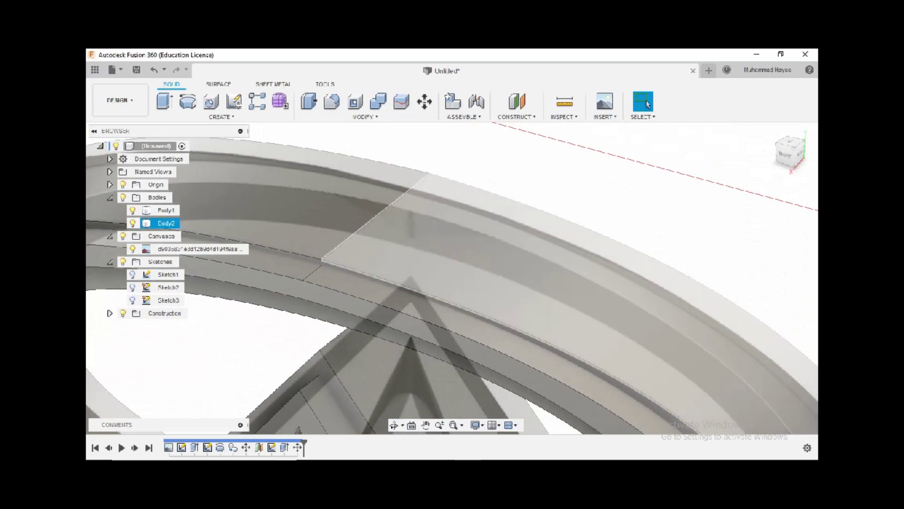
scroll(353, 236, "down", 2)
left_click(330, 258, "ctrl")
left_click(394, 425)
left_click_drag(424, 306, 405, 226)
left_click(643, 100)
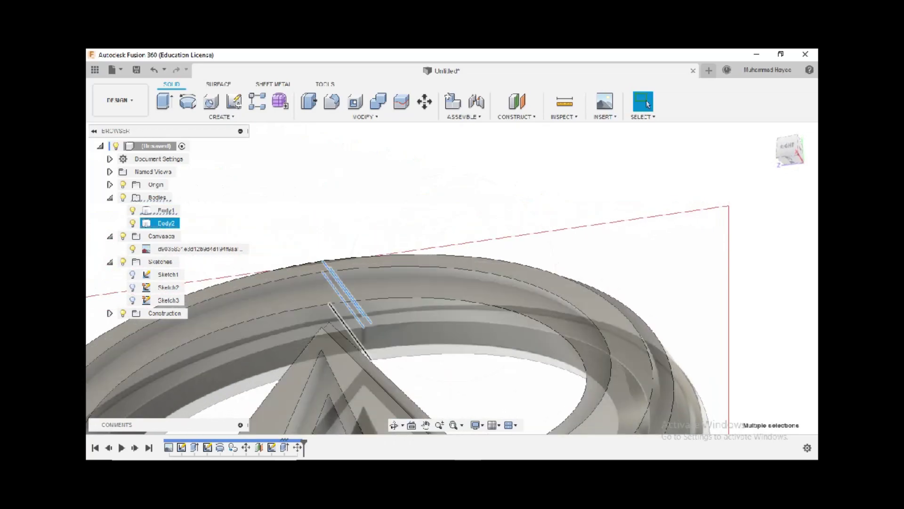
key("f")
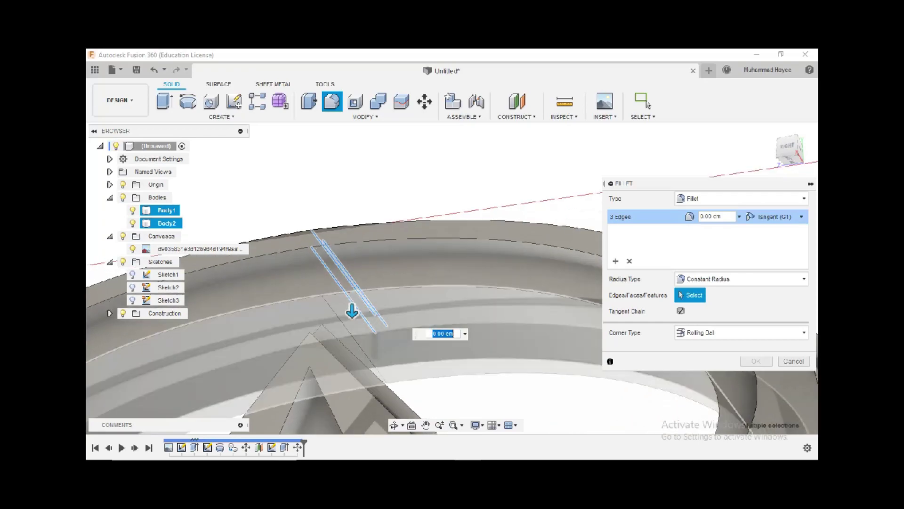
left_click_drag(352, 311, 352, 317)
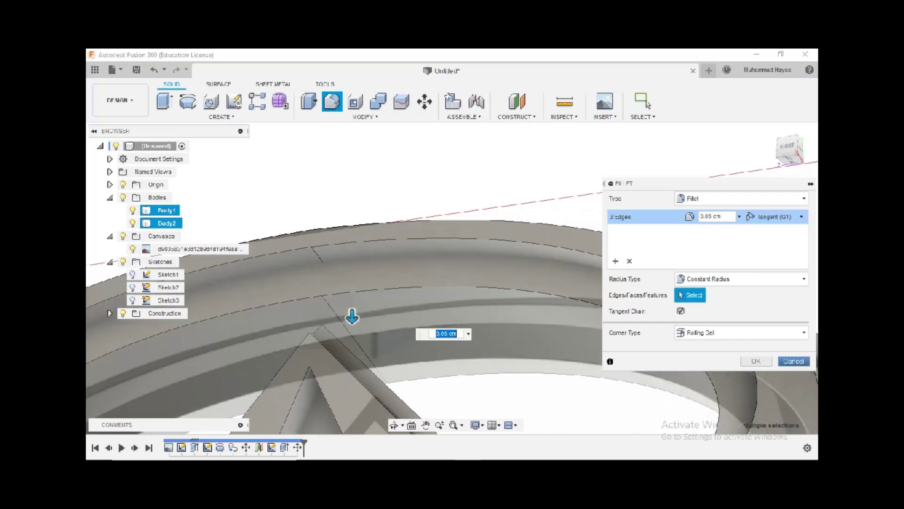
left_click(646, 102)
- Loft a new surface body between the outer front edge loops of Body1 and Body2
left_click(394, 426)
left_click_drag(452, 301, 377, 353)
left_click(646, 101)
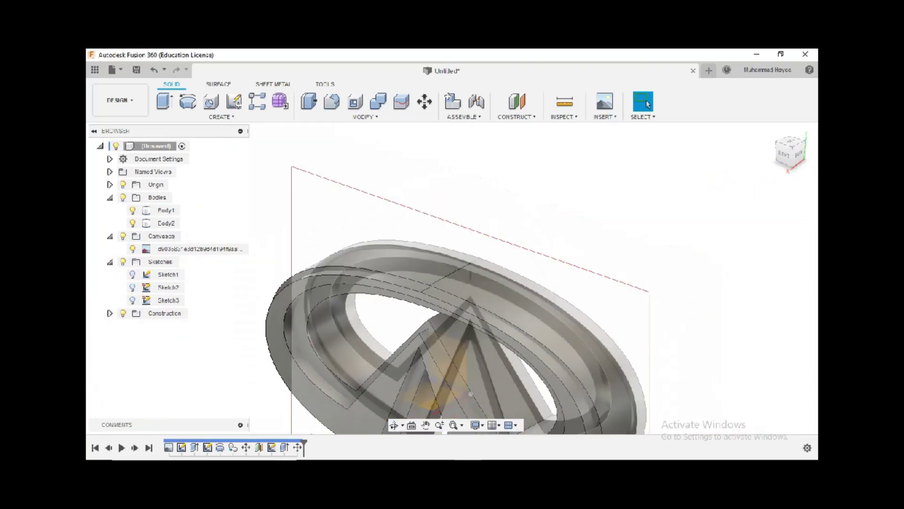
left_click(395, 425)
middle_click_drag(409, 372, 428, 321)
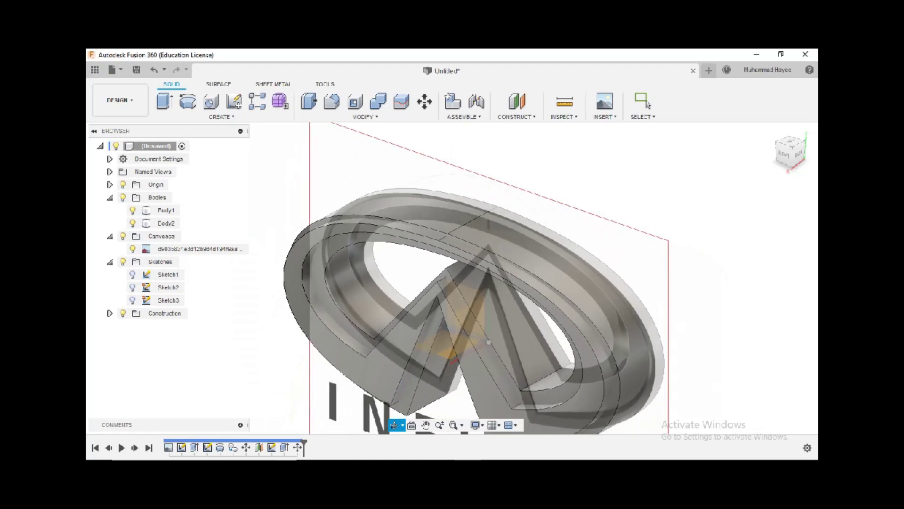
key("Escape")
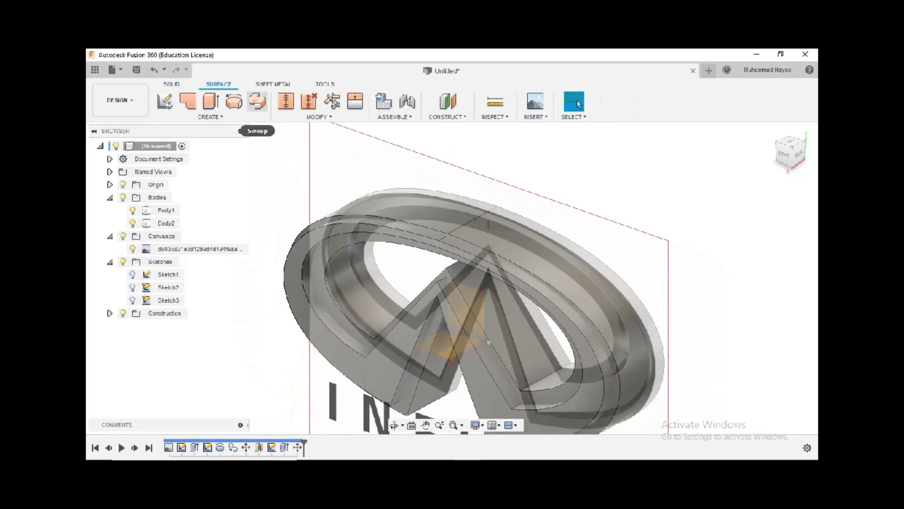
left_click(210, 116)
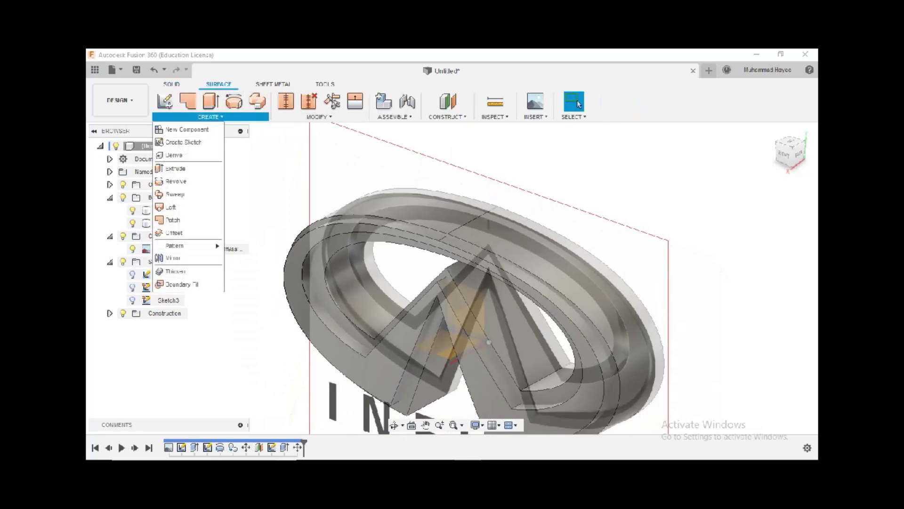
left_click(170, 207)
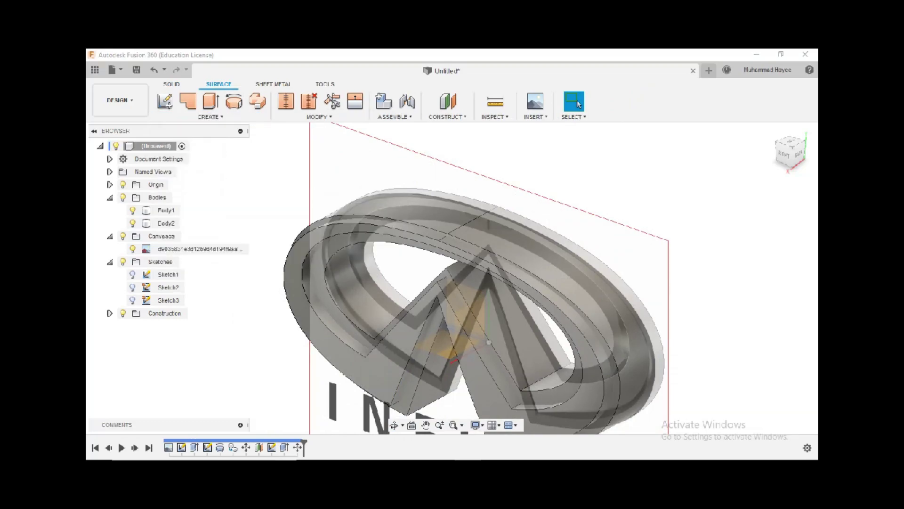
left_click(317, 239)
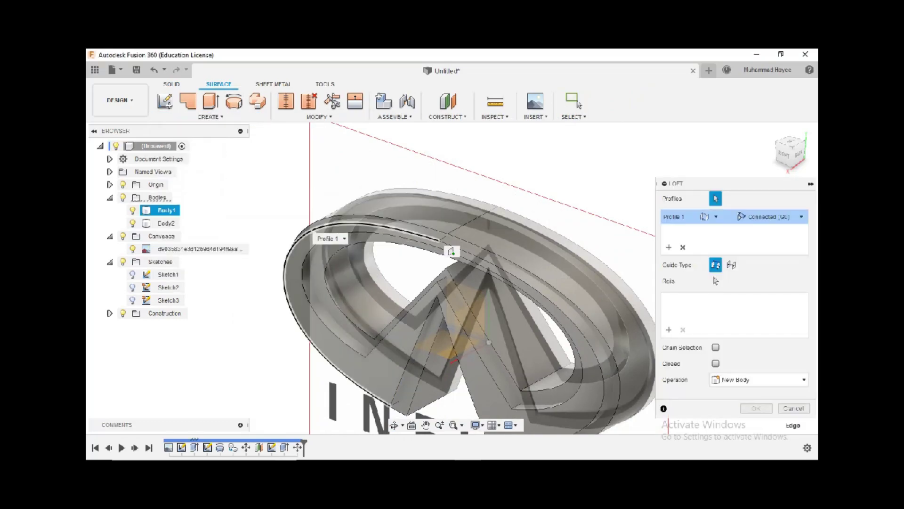
scroll(468, 297, "down", 3)
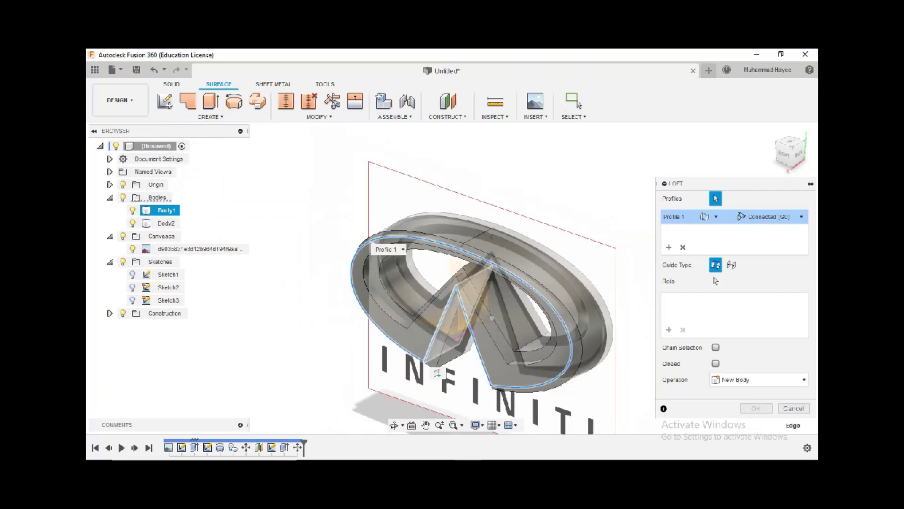
left_click(473, 307)
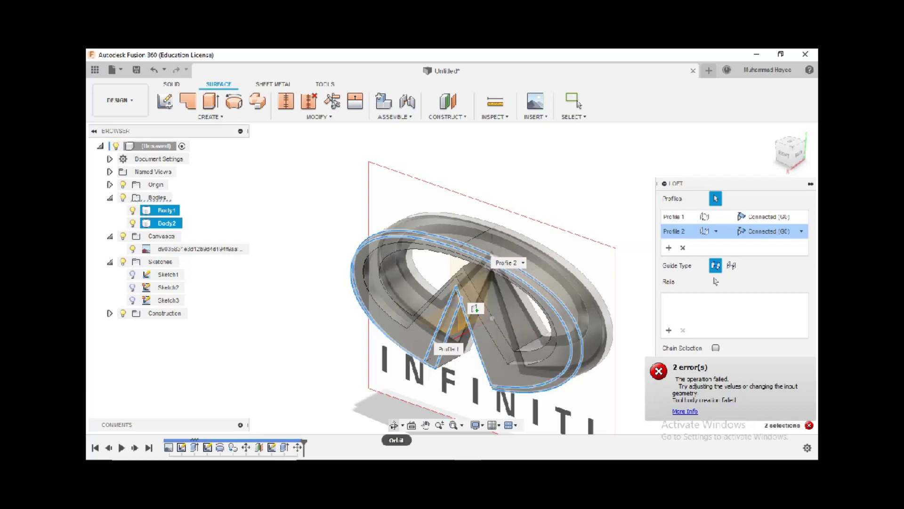
left_click(394, 424)
left_click_drag(405, 310, 516, 282)
key("Escape")
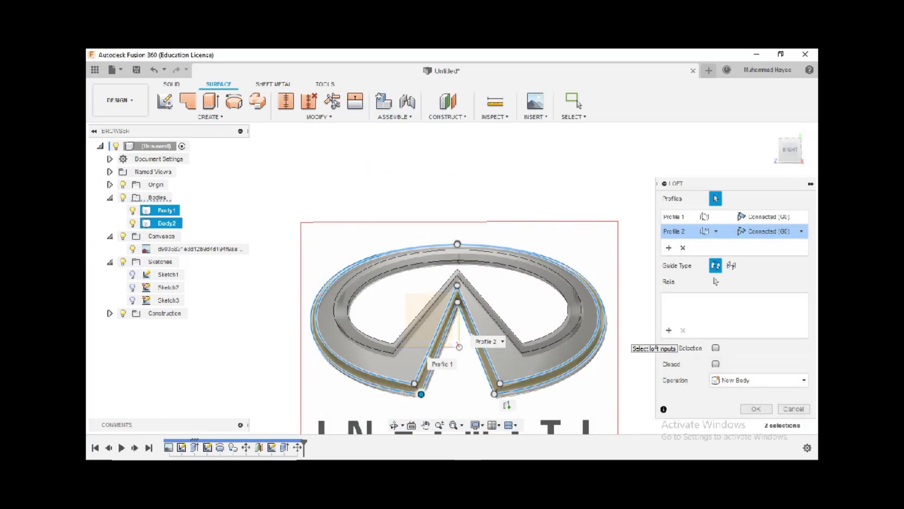
key("Return")
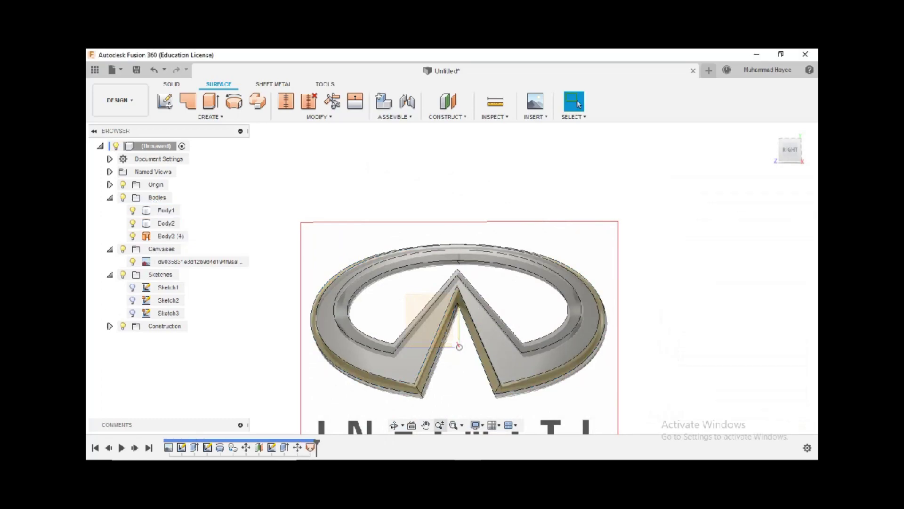
- Loft a new surface body between the inner opening edge loops of Body1 and Body2
left_click(394, 426)
left_click_drag(423, 330, 471, 318)
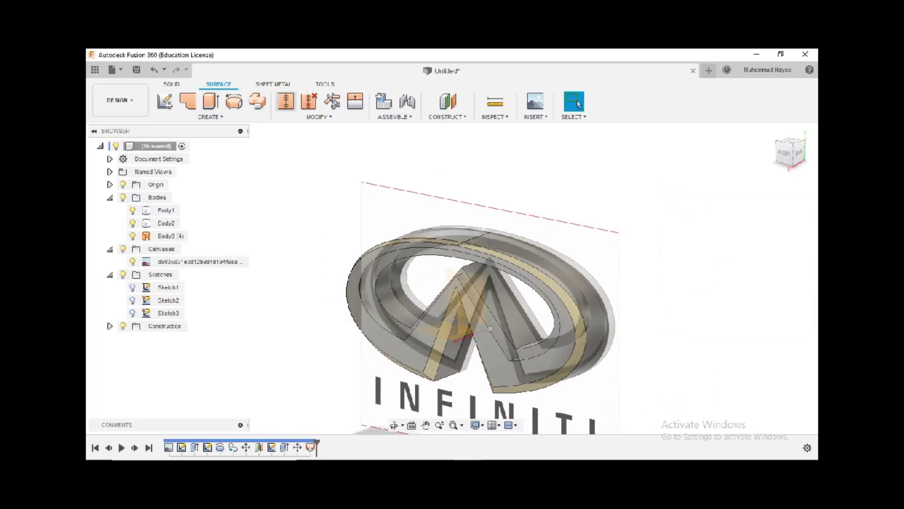
left_click(210, 100)
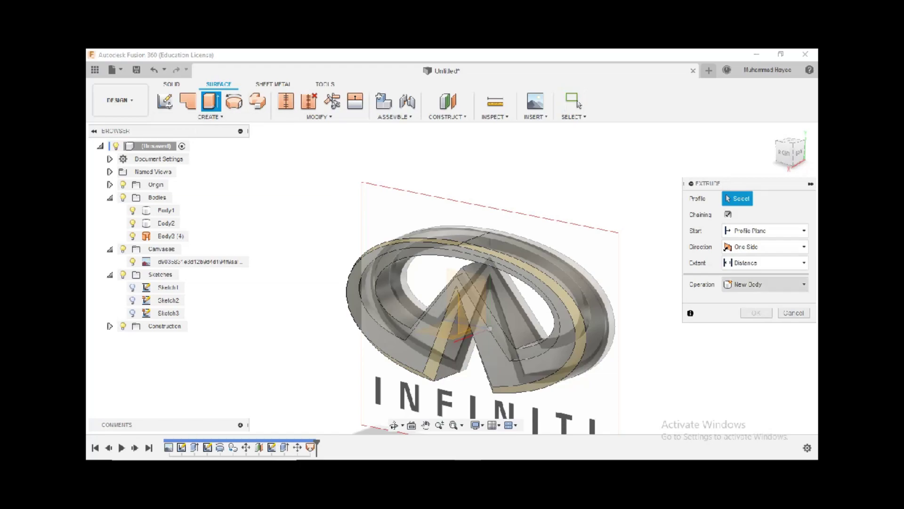
left_click(794, 312)
left_click(210, 116)
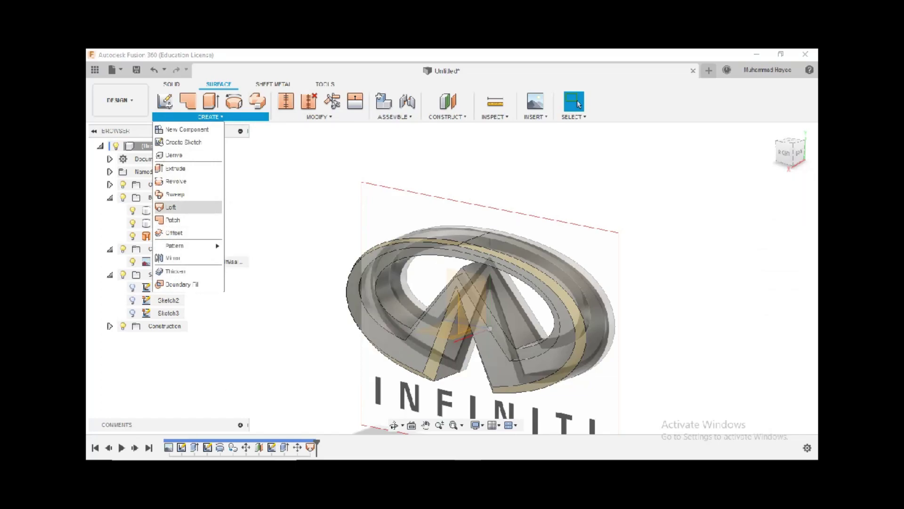
left_click(170, 207)
left_click(522, 372)
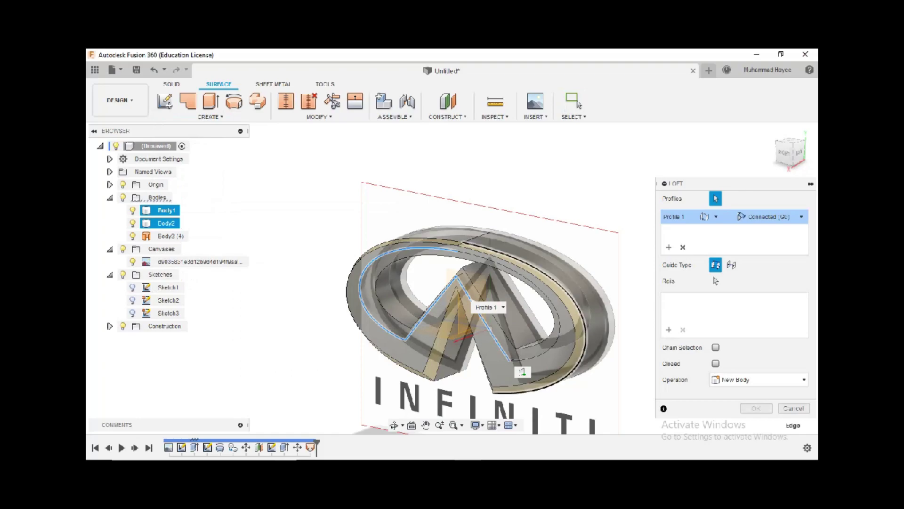
left_click(469, 261)
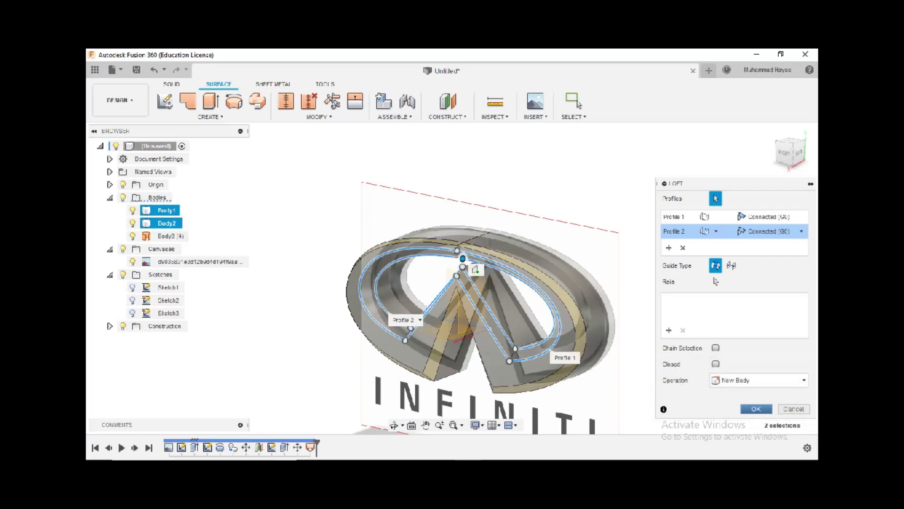
left_click(756, 409)
scroll(504, 300, "up", 3)
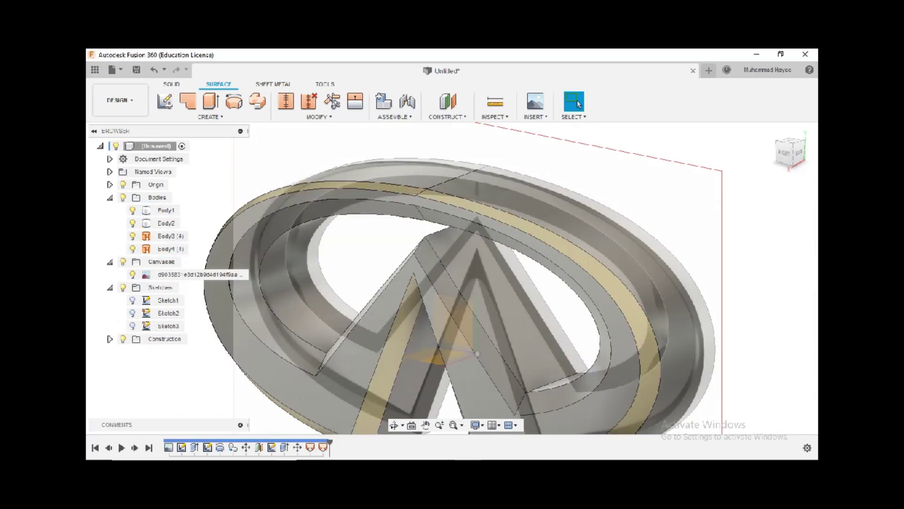
- Hide the solid bodies Body1 and Body2 so only the lofted surfaces and the canvas remain shown
scroll(335, 231, "down", 3)
left_click(165, 210)
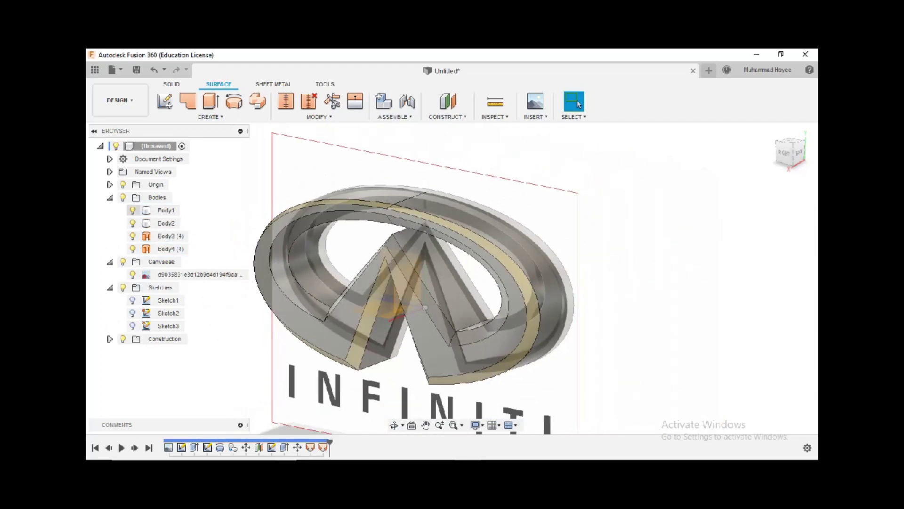
left_click(132, 210)
left_click(133, 222)
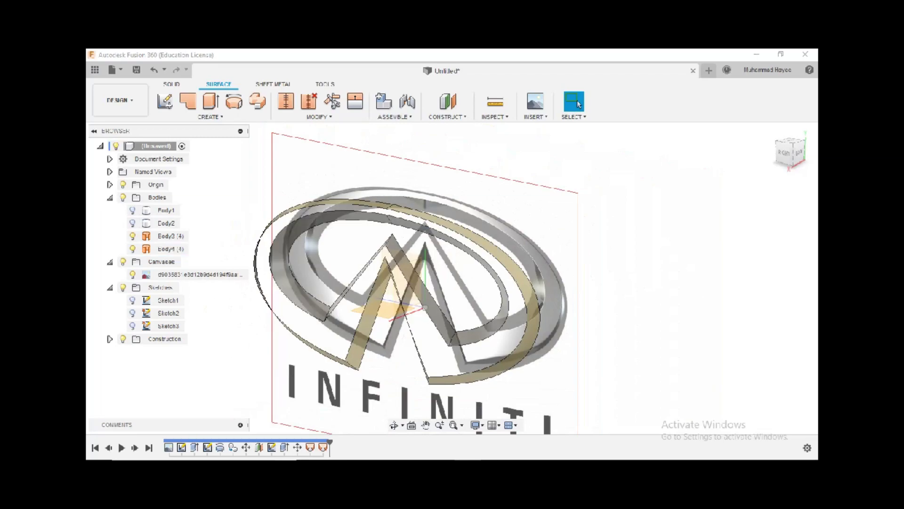
- Loft a new surface body between the front edge loops of the inner and outer bevel surfaces, Body4 and Body3
left_click(210, 116)
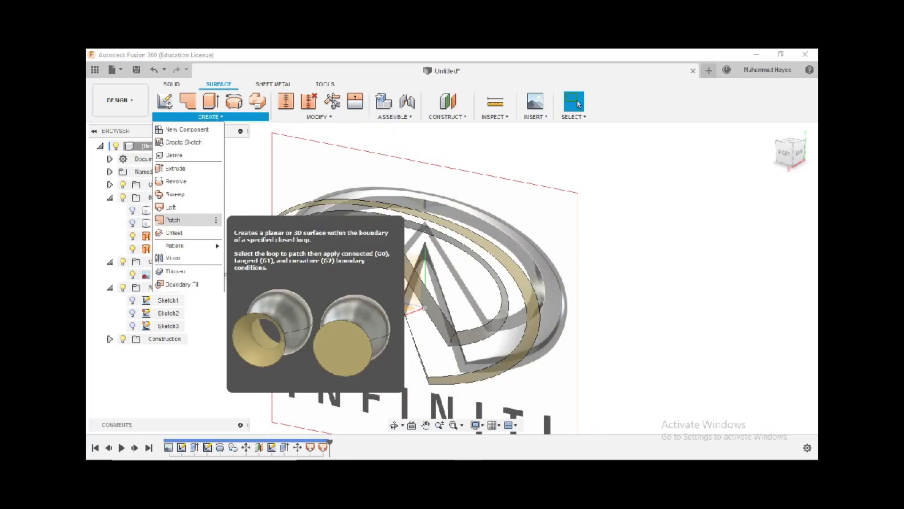
left_click(170, 207)
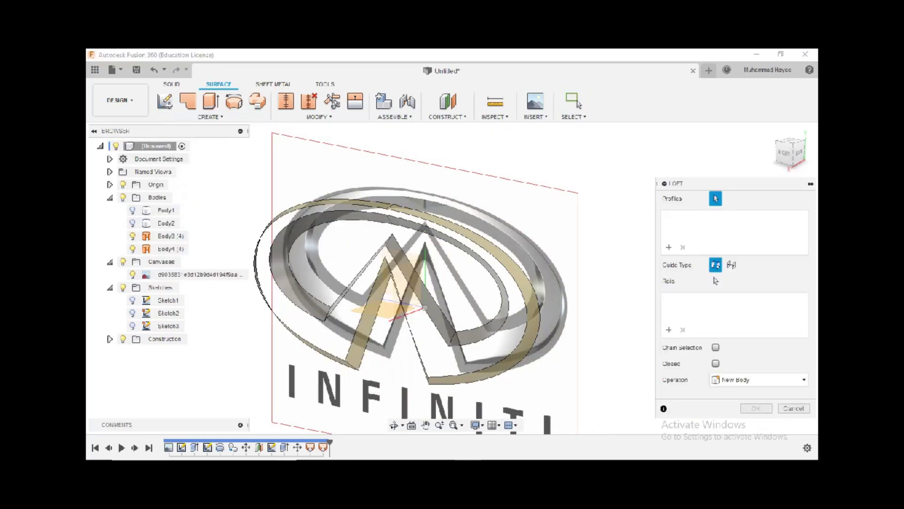
left_click(335, 331)
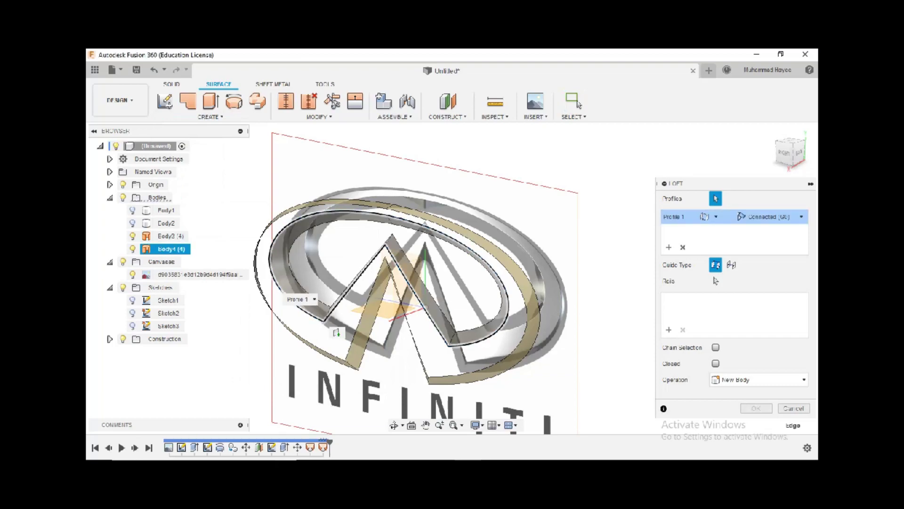
left_click(386, 260)
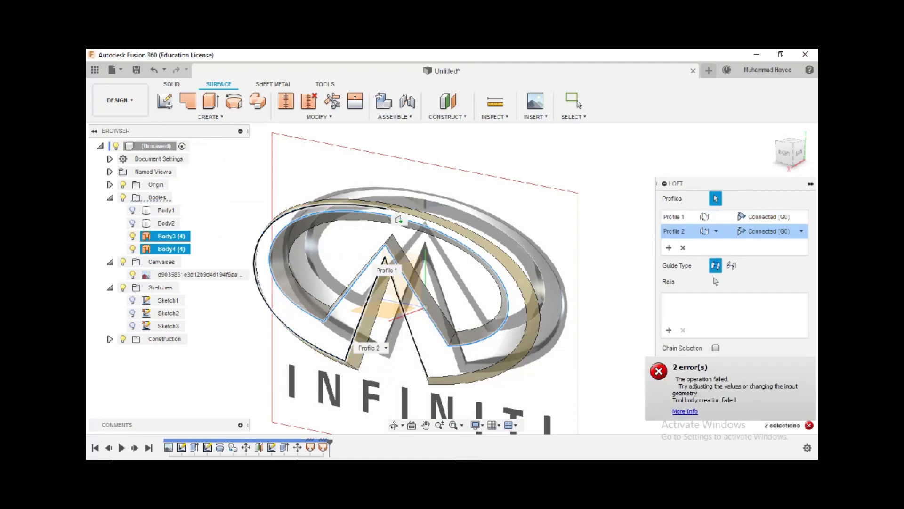
left_click(438, 380)
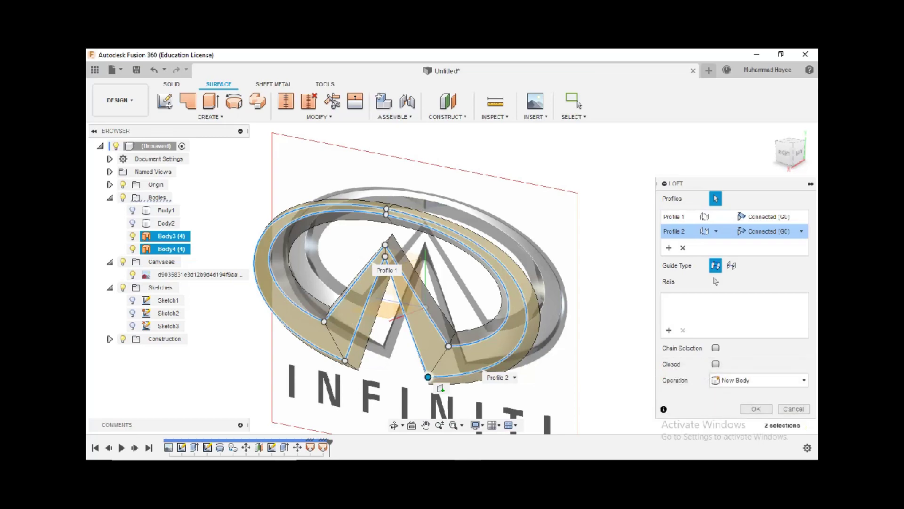
key("Return")
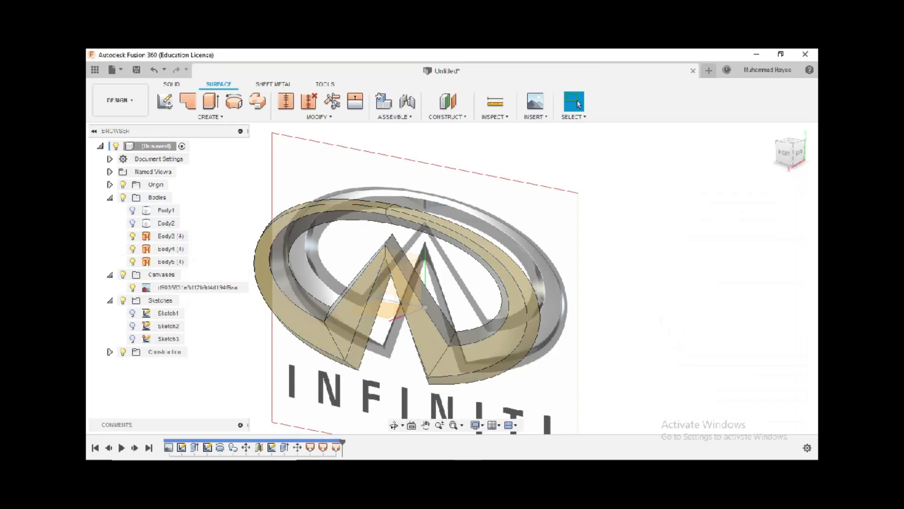
- Hide the canvas image and loft a surface between the rear edge loops of Body3 and Body4
left_click(394, 424)
left_click_drag(464, 301, 320, 318)
left_click(132, 287)
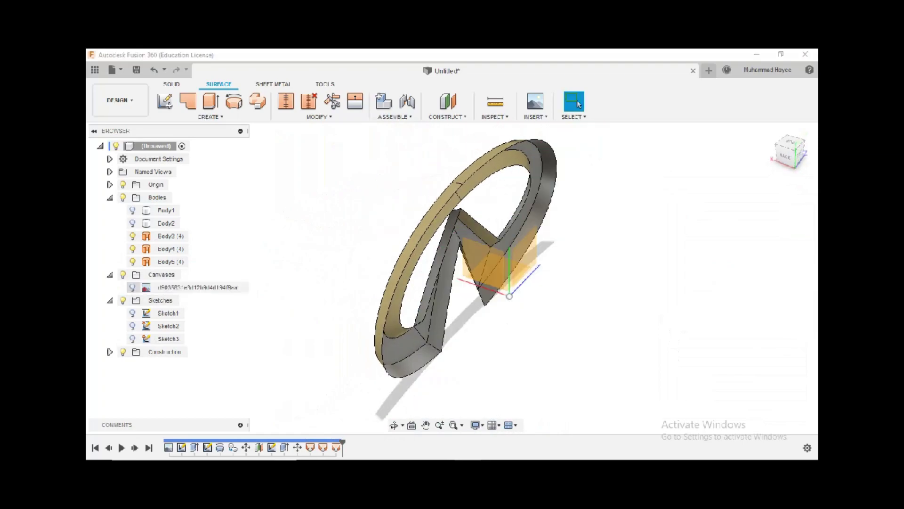
left_click(210, 117)
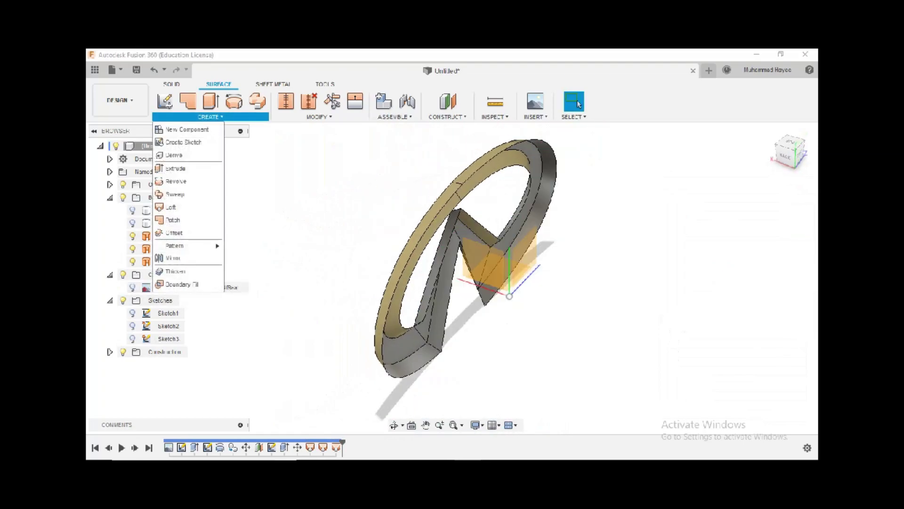
left_click(170, 207)
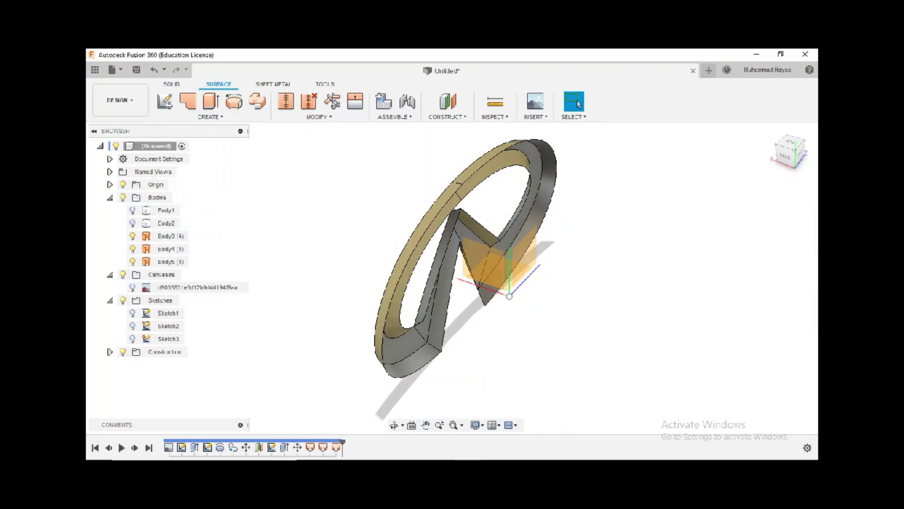
left_click(454, 362)
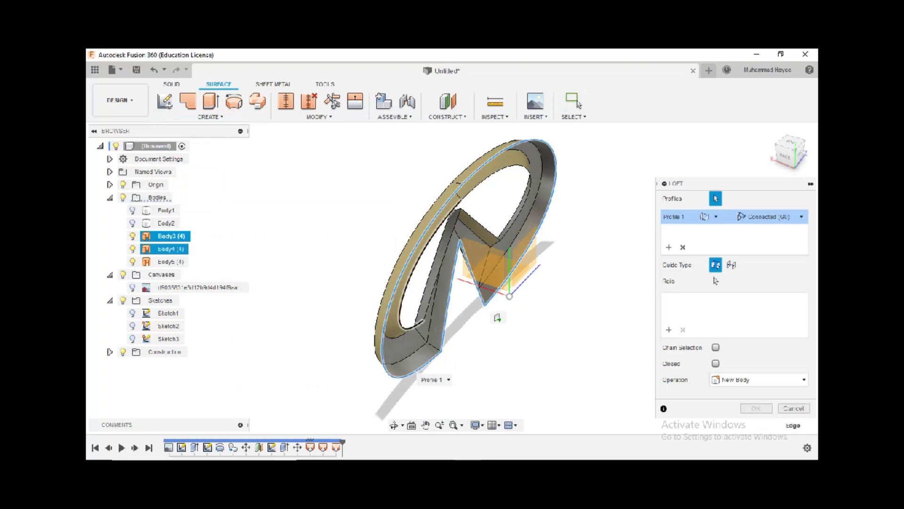
left_click(427, 329)
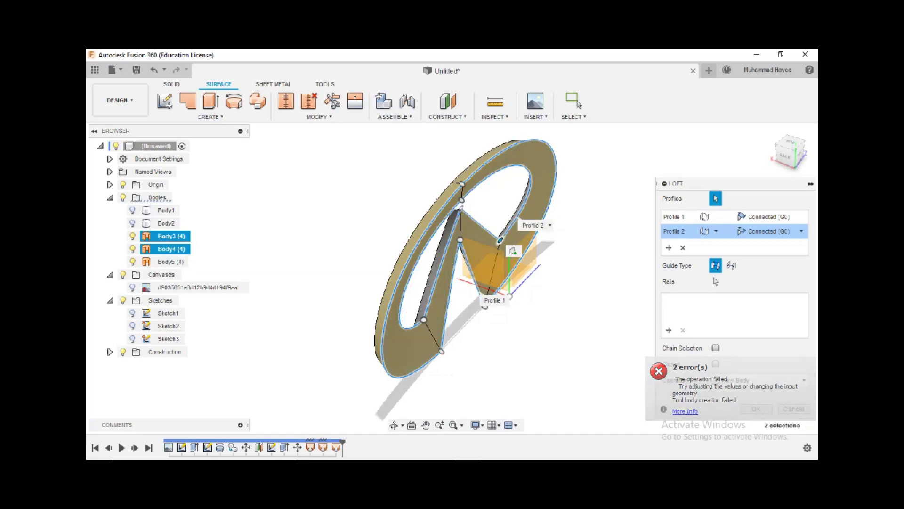
left_click(756, 409)
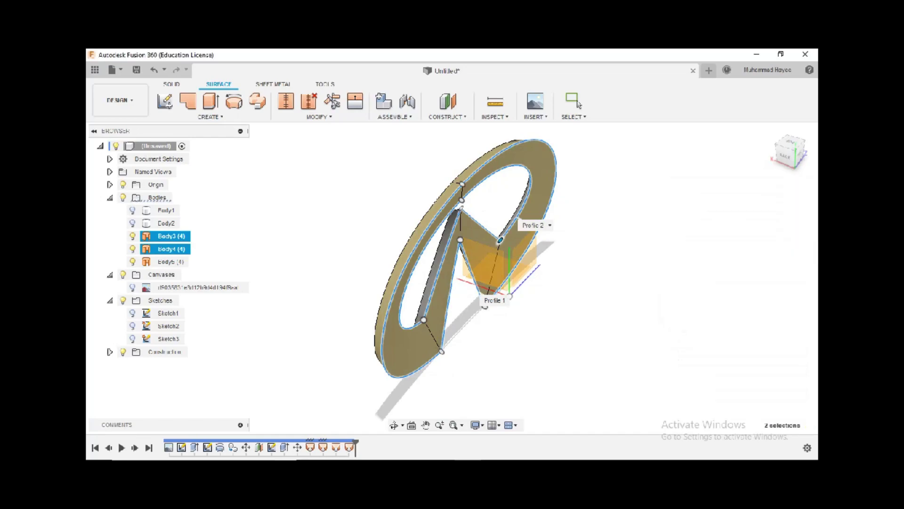
- Stitch the four lofted surface bodies into one new body with a 1.00 cm tolerance
left_click(394, 424)
left_click_drag(372, 320, 664, 243)
middle_click_drag(480, 254, 405, 297)
left_click(286, 101)
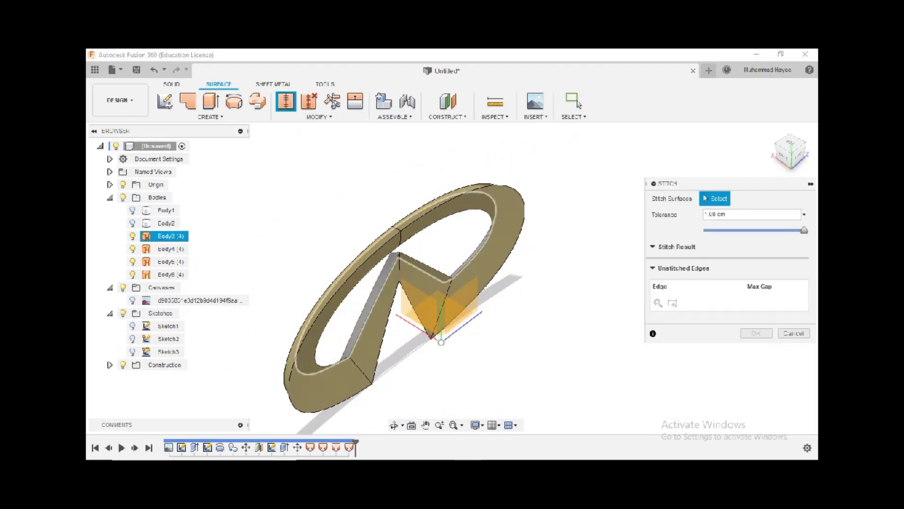
left_click(170, 274)
left_click(394, 425)
left_click_drag(414, 282, 433, 243)
key("Escape")
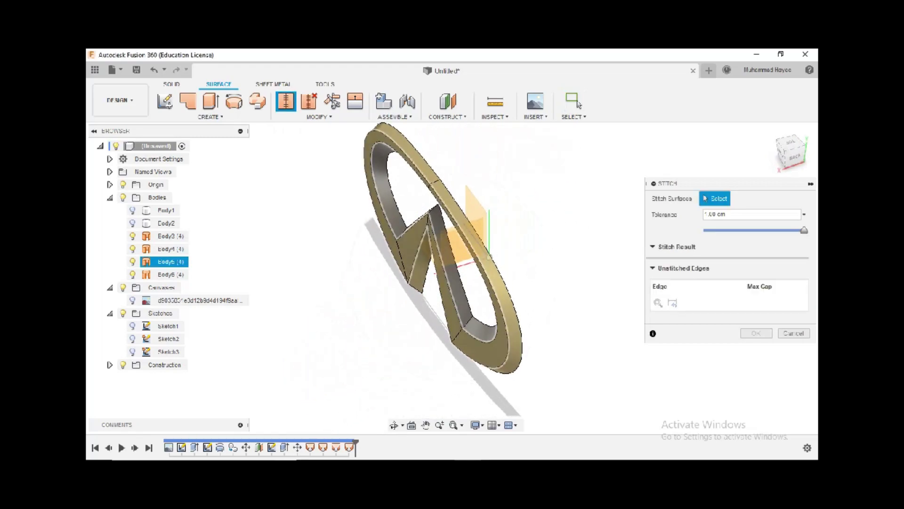
left_click(470, 349)
left_click(481, 331)
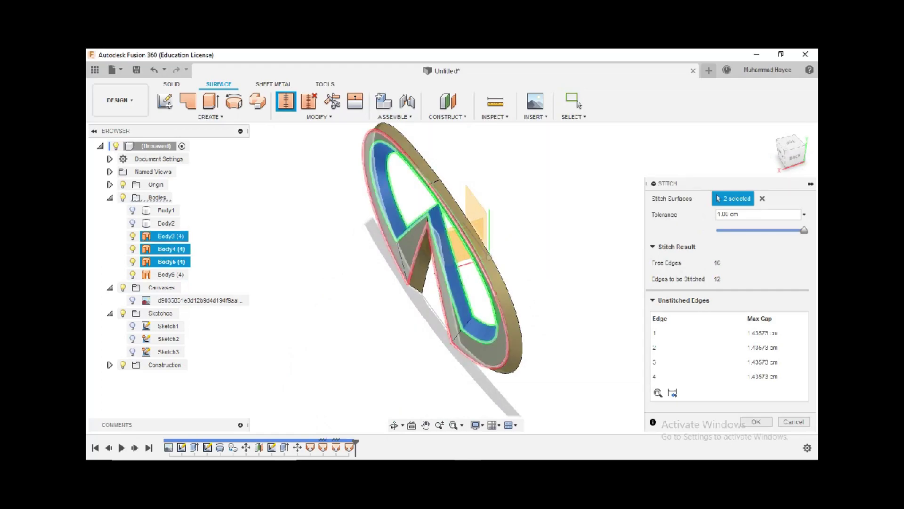
left_click(511, 330)
left_click(394, 424)
left_click_drag(489, 245, 400, 244)
key("Escape")
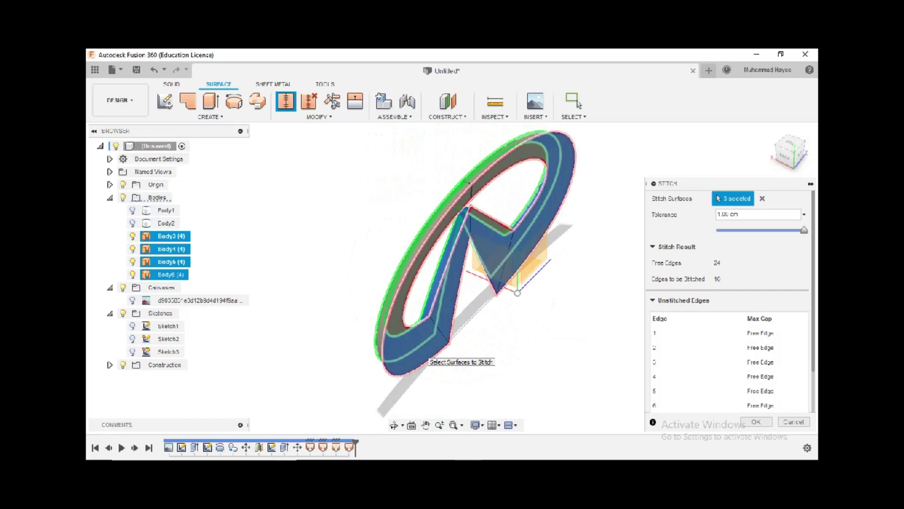
left_click(426, 356)
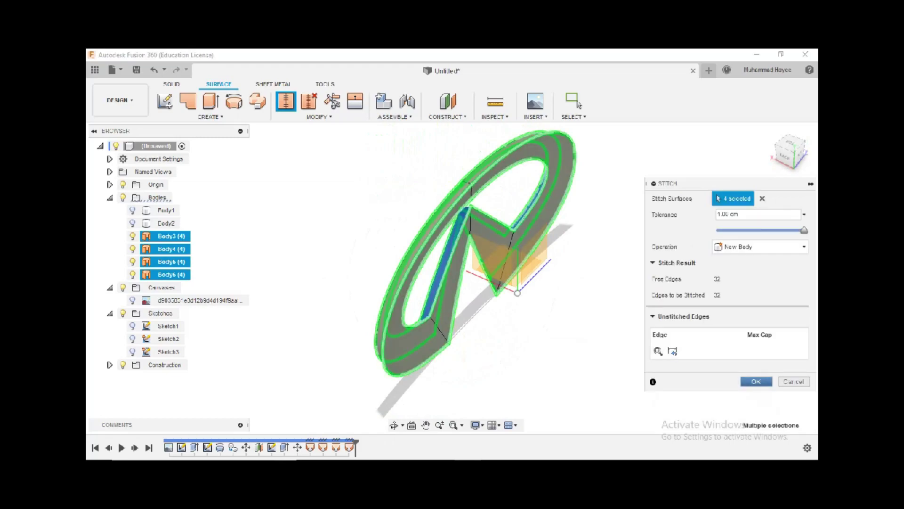
key("Return")
- Examine the stitched logo body with Body1 and Body2 hidden, and show the canvas image again
left_click(395, 424)
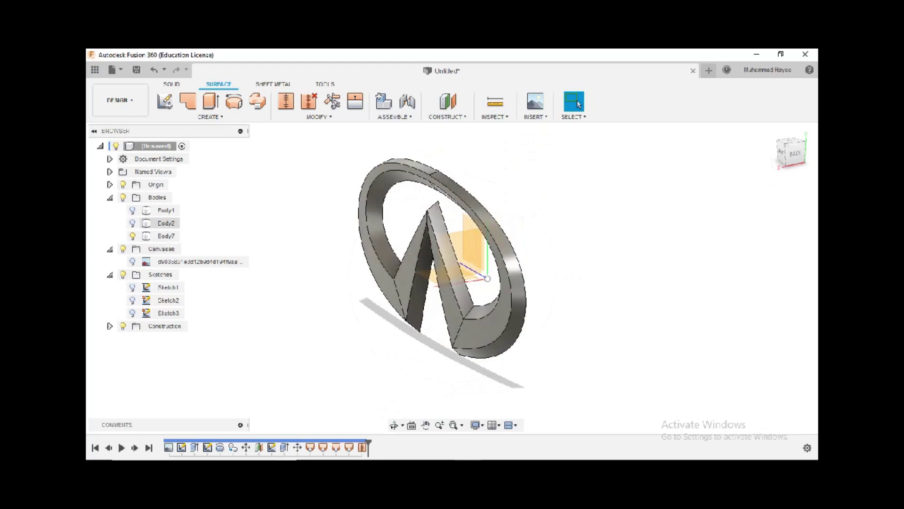
left_click(132, 223)
left_click(132, 210)
left_click(132, 223)
left_click(395, 425)
left_click_drag(452, 278, 499, 279)
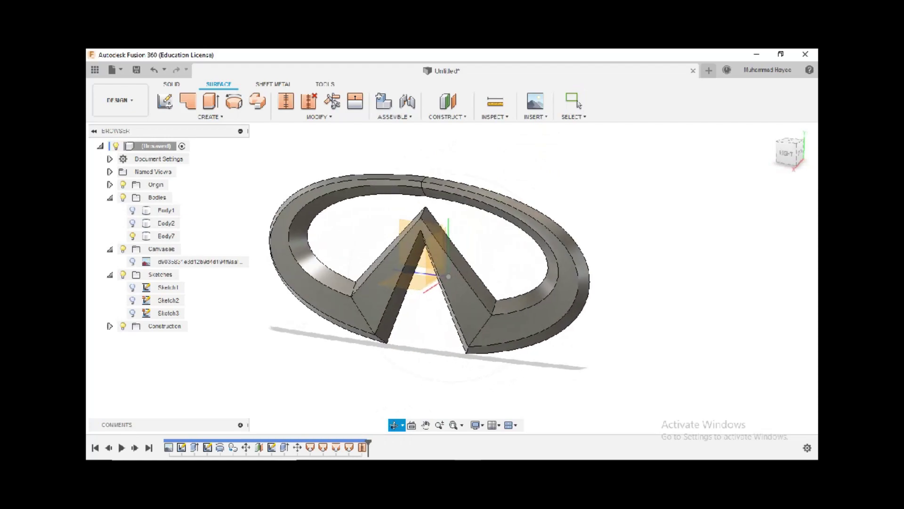
left_click(579, 103)
left_click(133, 261)
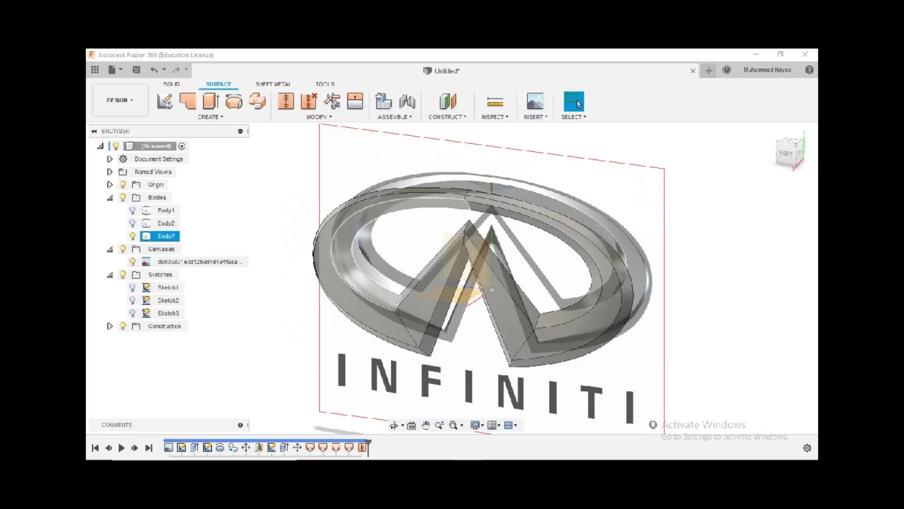
- Fillet the short outer corner edge at the bottom tip of the logo's left leg with a 0.10 cm radius
scroll(425, 349, "up", 4)
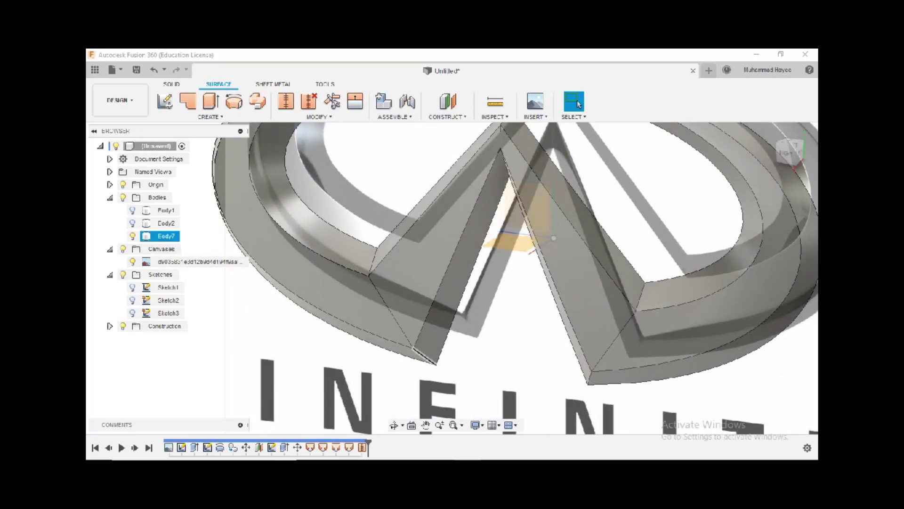
key("f")
left_click(421, 358)
scroll(421, 358, "up", 3)
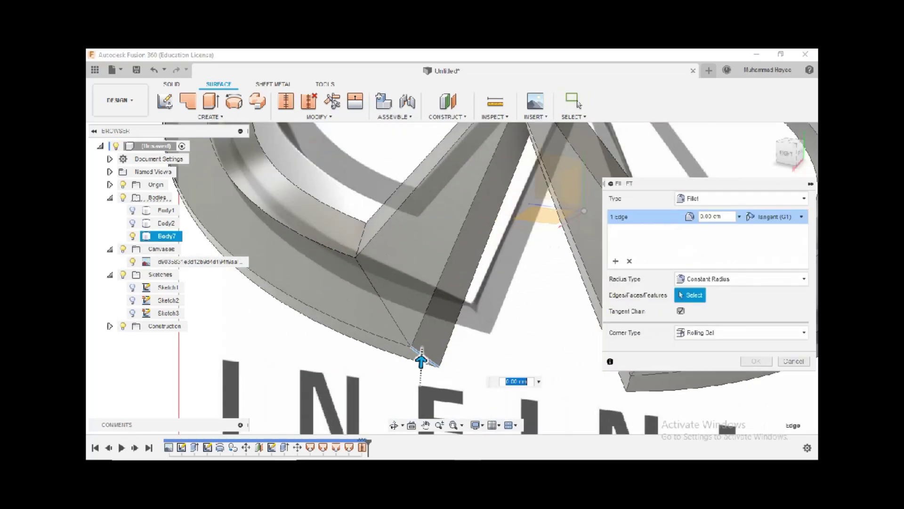
type("0.15")
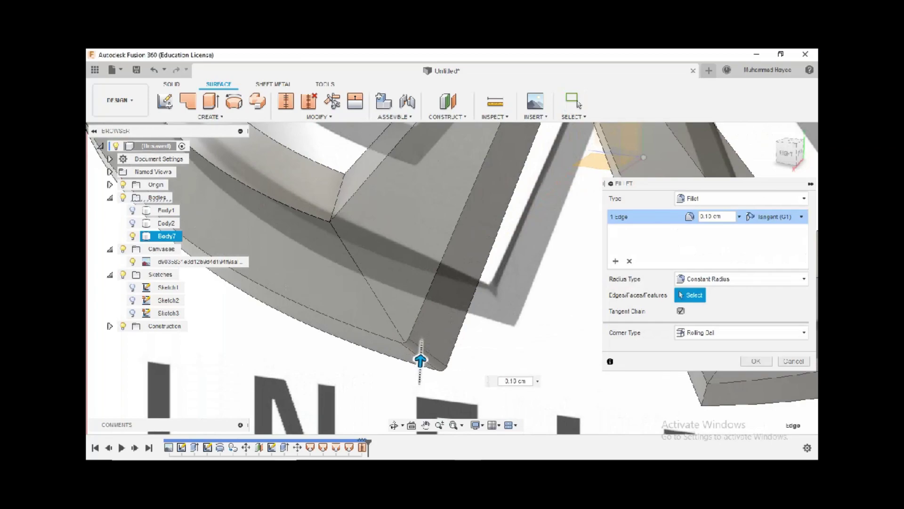
left_click_drag(421, 361, 420, 361)
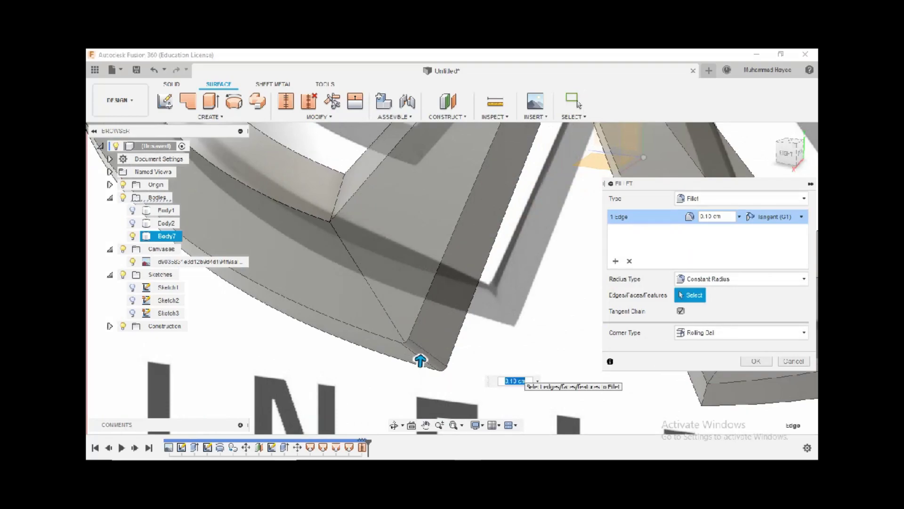
left_click(579, 104)
scroll(518, 374, "down", 3)
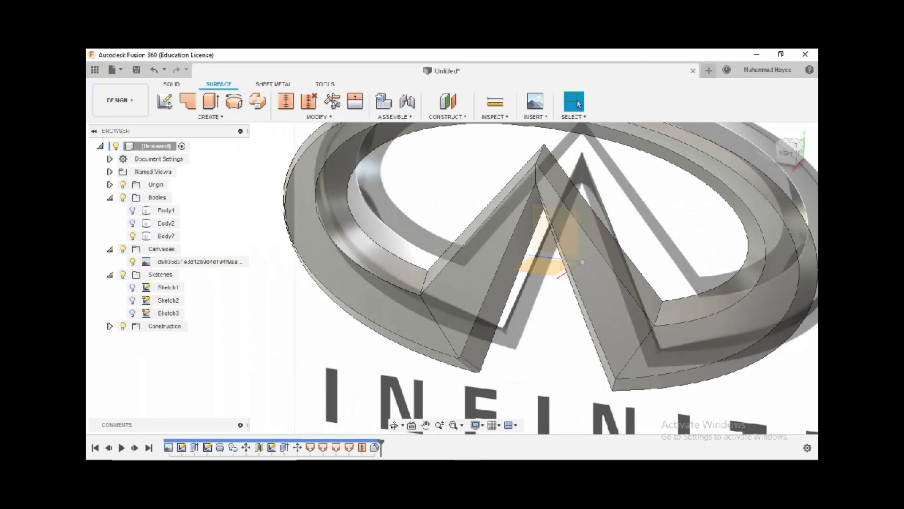
- Fillet the short outer corner edge at the bottom tip of the logo's right leg with a 0.10 cm radius
key("f")
scroll(607, 372, "up", 2)
left_click(608, 375)
scroll(610, 382, "up", 3)
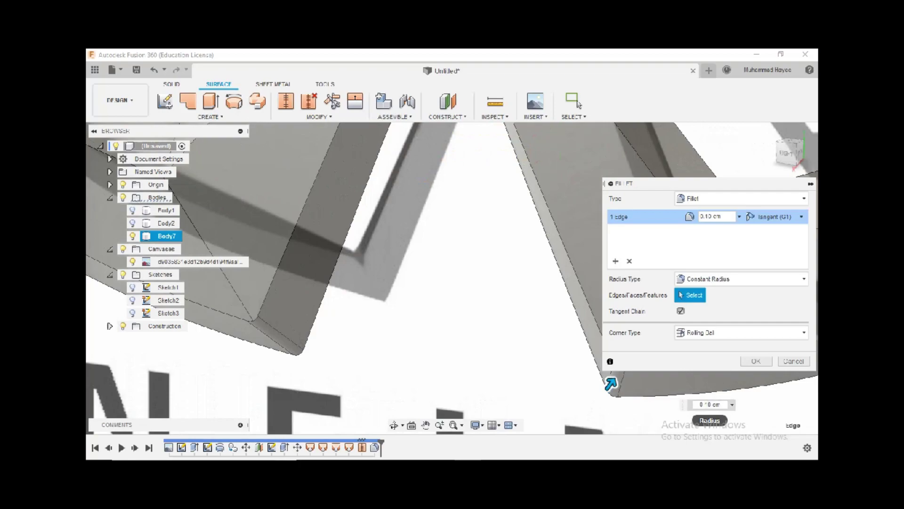
key("Return")
scroll(584, 321, "down", 4)
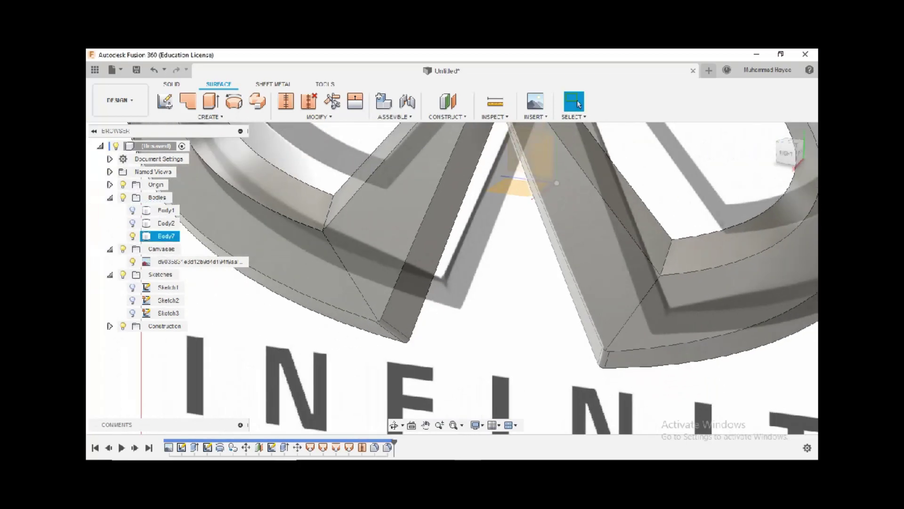
- Fillet the two short bevel corner edges where the logo's left and right legs meet the inner oval opening, with a 0.020 cm radius
scroll(452, 257, "up", 2)
key("f")
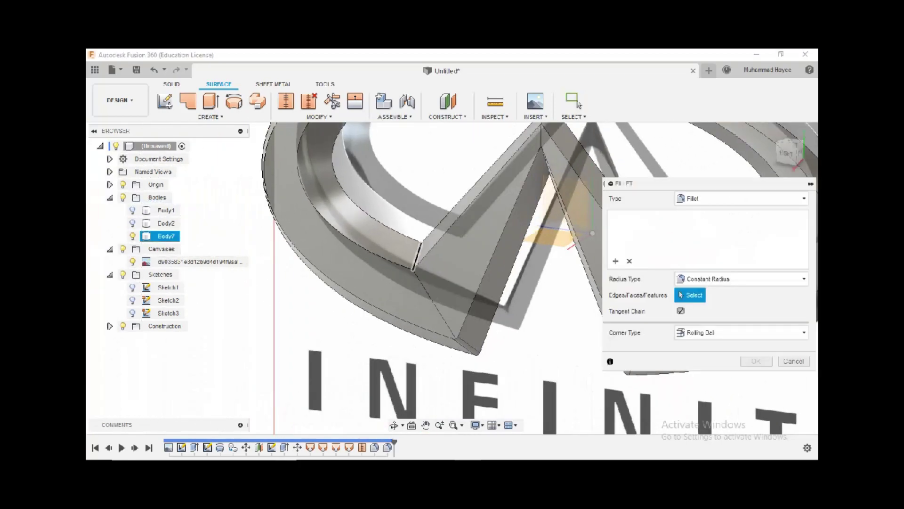
left_click(414, 240)
left_click(811, 184)
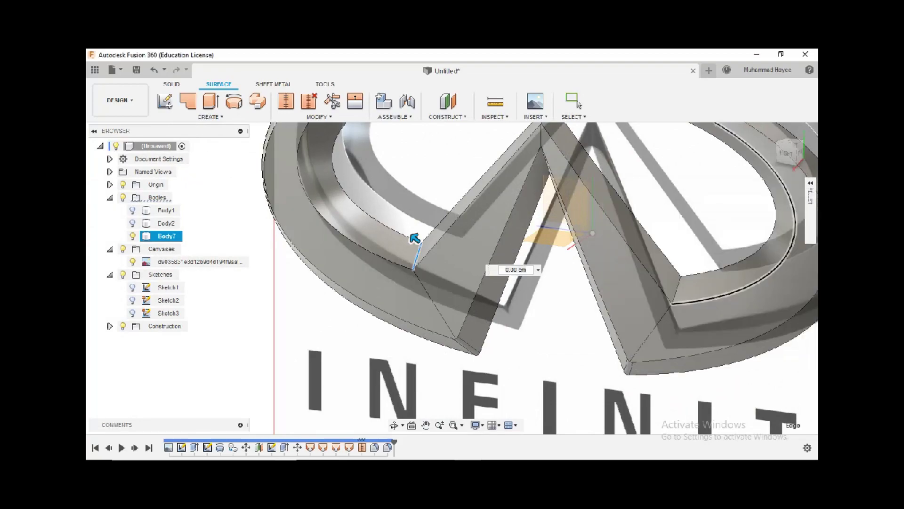
left_click(676, 284)
scroll(676, 285, "up", 3)
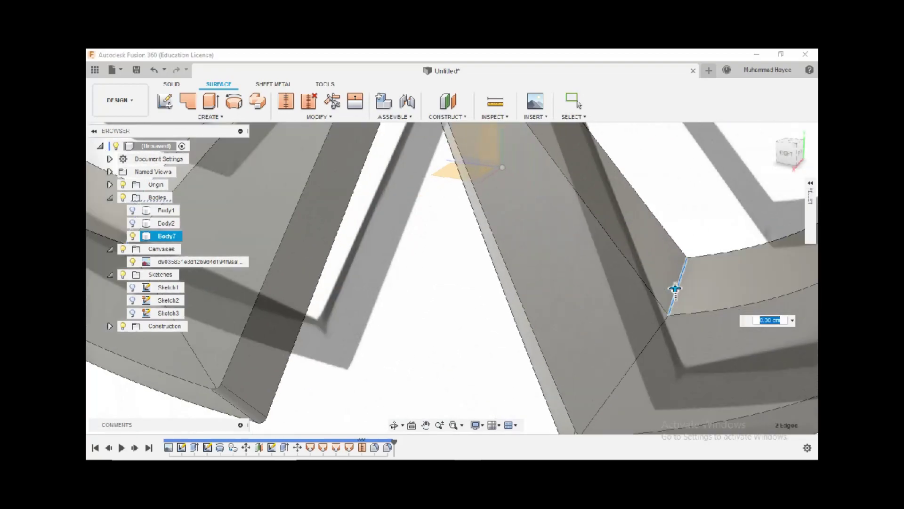
left_click_drag(675, 288, 675, 287)
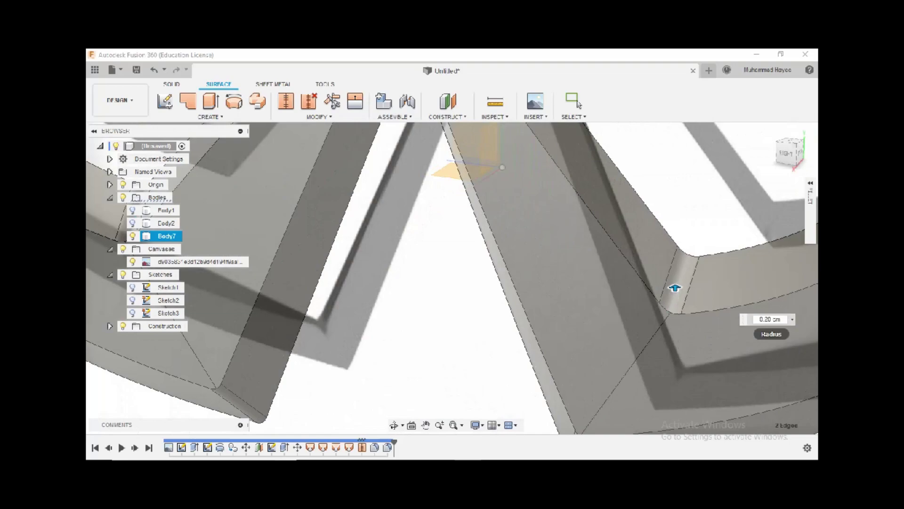
type("0")
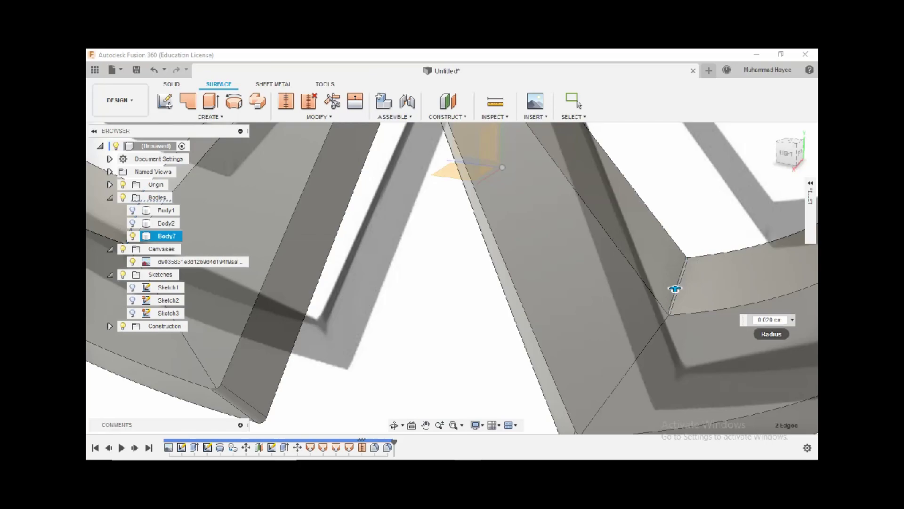
left_click(575, 102)
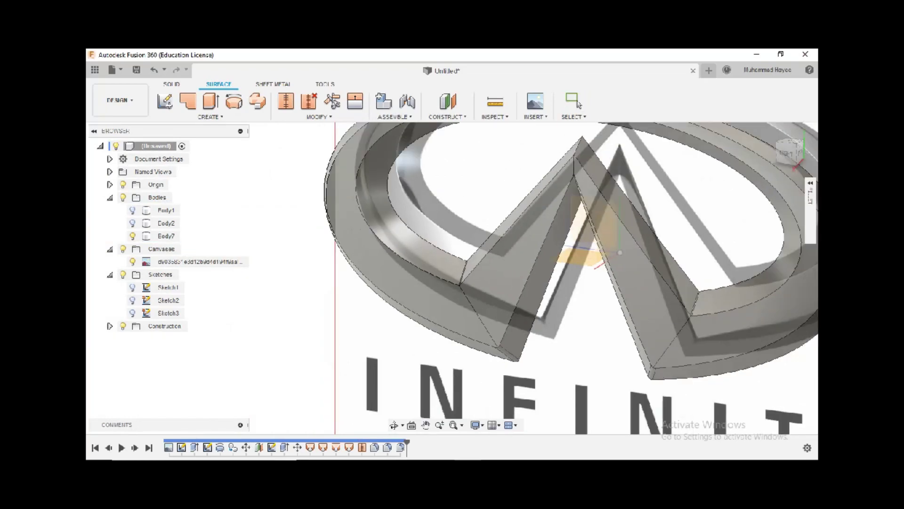
- Fillet the front edges bordering the inner opening, along both sloped legs and the oval ring, with a 0.03 cm radius
left_click(469, 274)
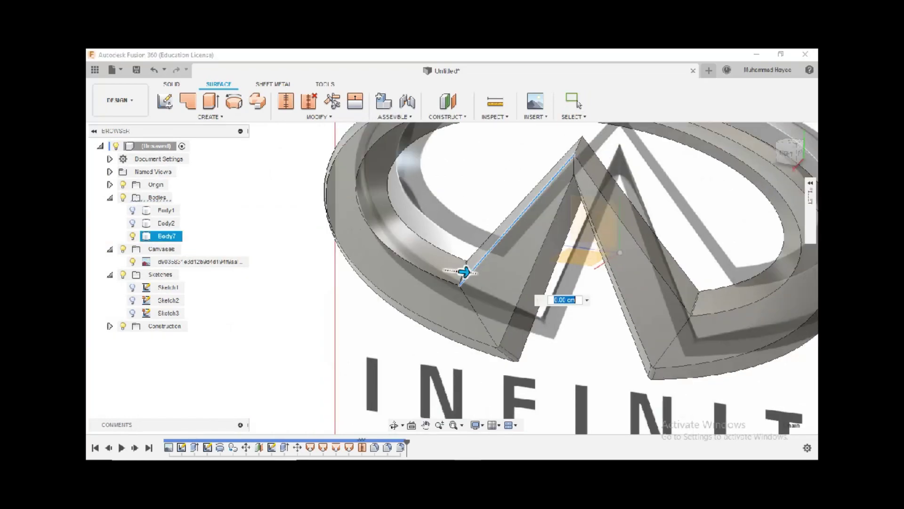
left_click(437, 277)
left_click(603, 188)
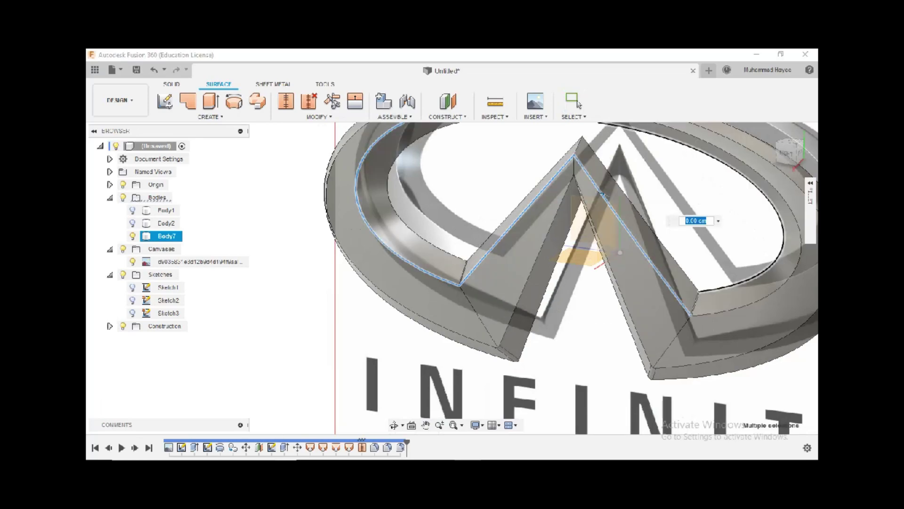
left_click(708, 312)
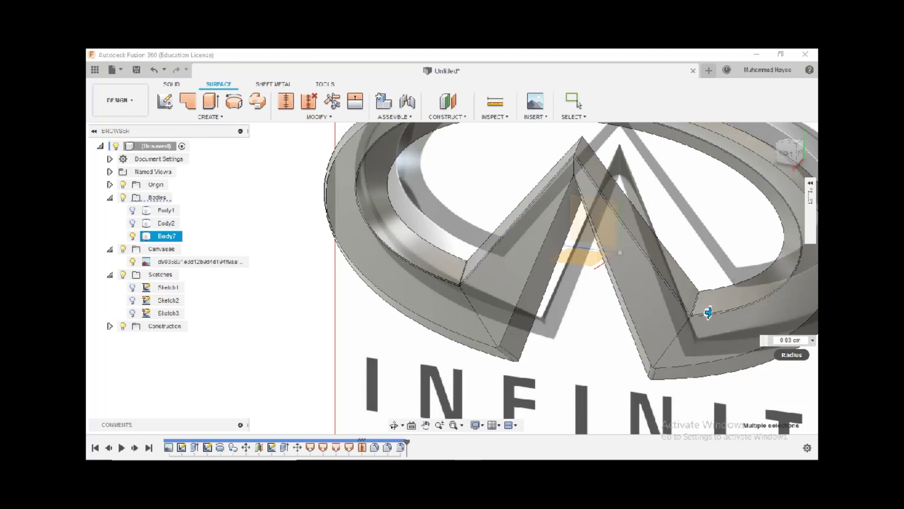
left_click(574, 101)
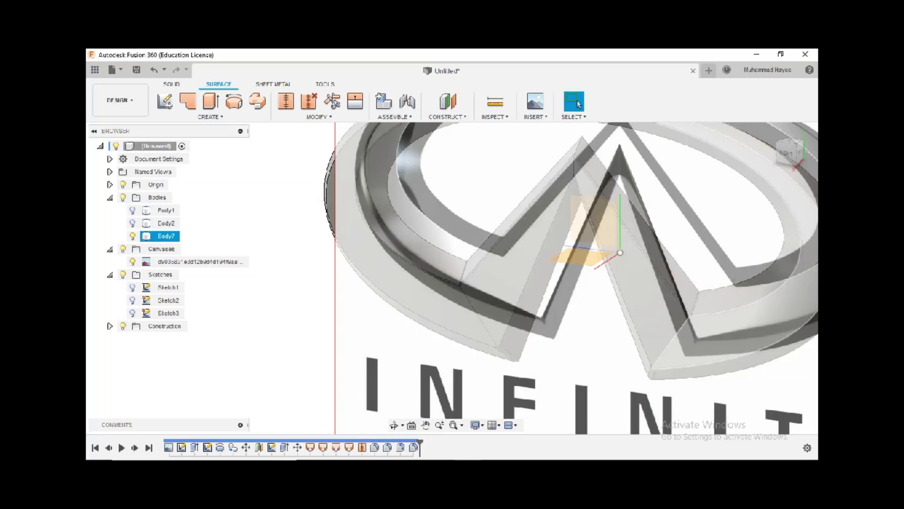
key("f")
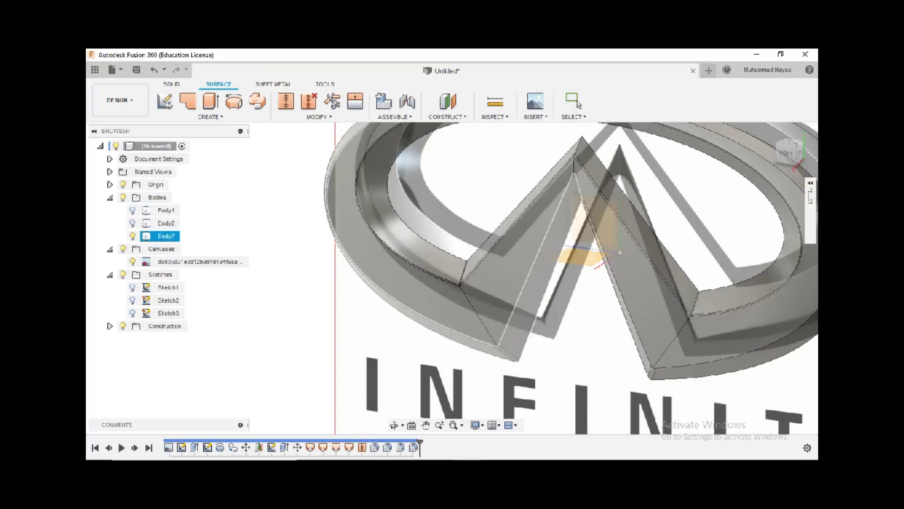
scroll(520, 341, "down", 3)
left_click(810, 183)
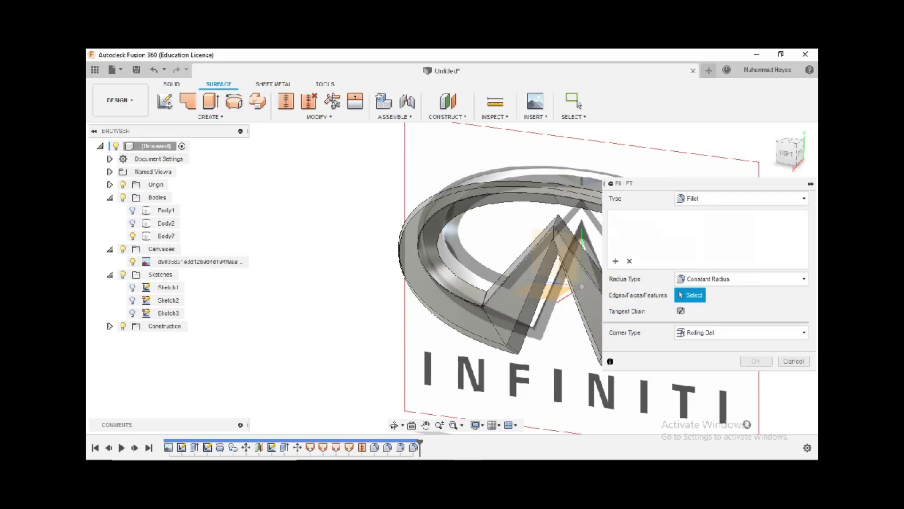
left_click(171, 84)
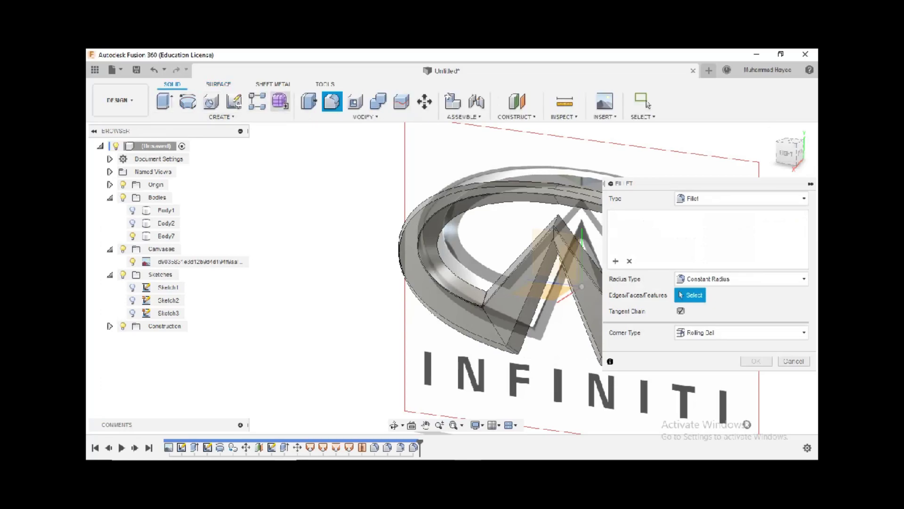
left_click(365, 117)
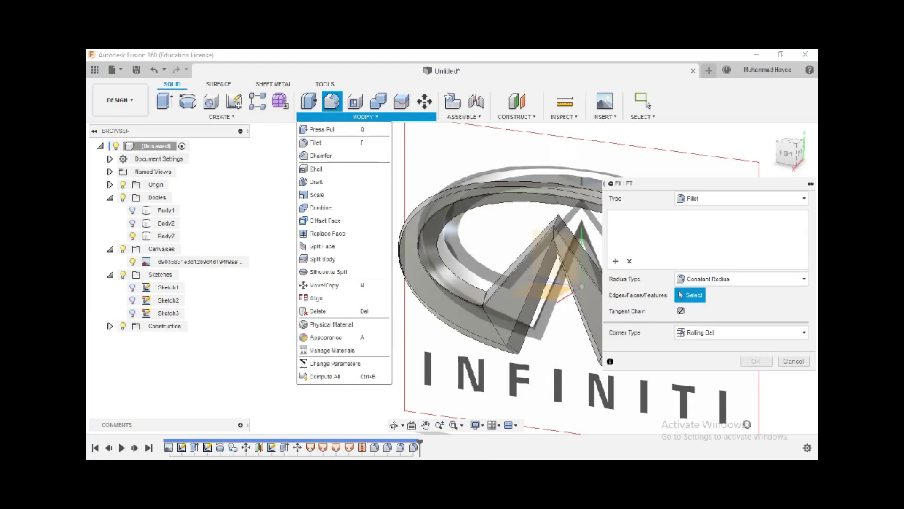
left_click(395, 425)
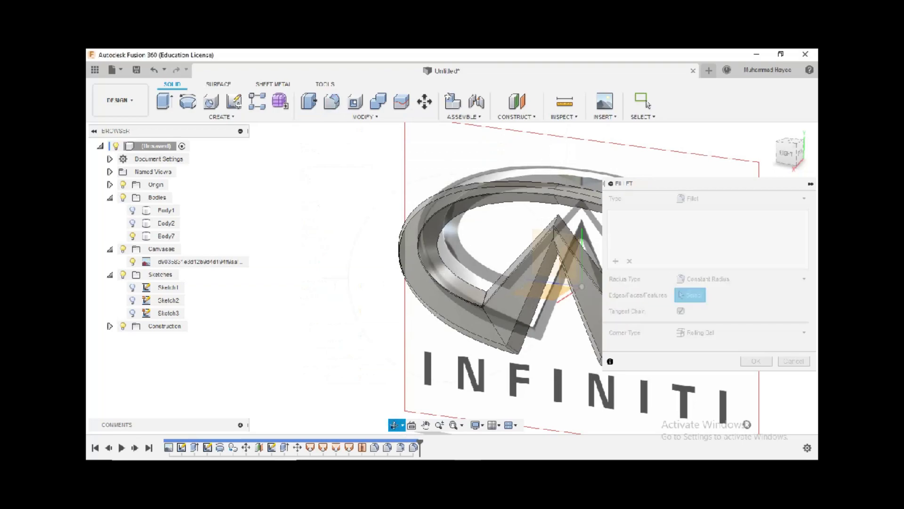
left_click(556, 292)
mouse_move(642, 411)
left_mouse_down()
mouse_move(635, 388)
mouse_move(606, 416)
mouse_move(624, 427)
left_mouse_up()
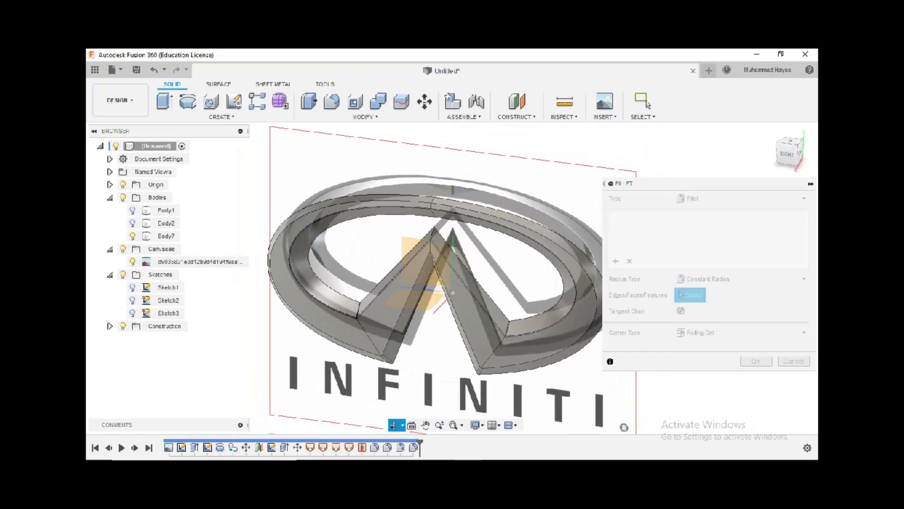
key("Escape")
left_click(501, 203)
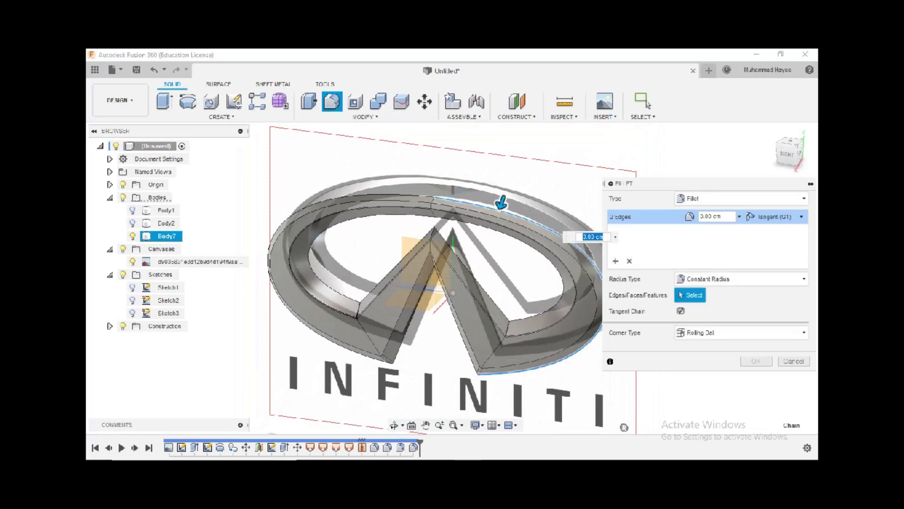
left_click(399, 360)
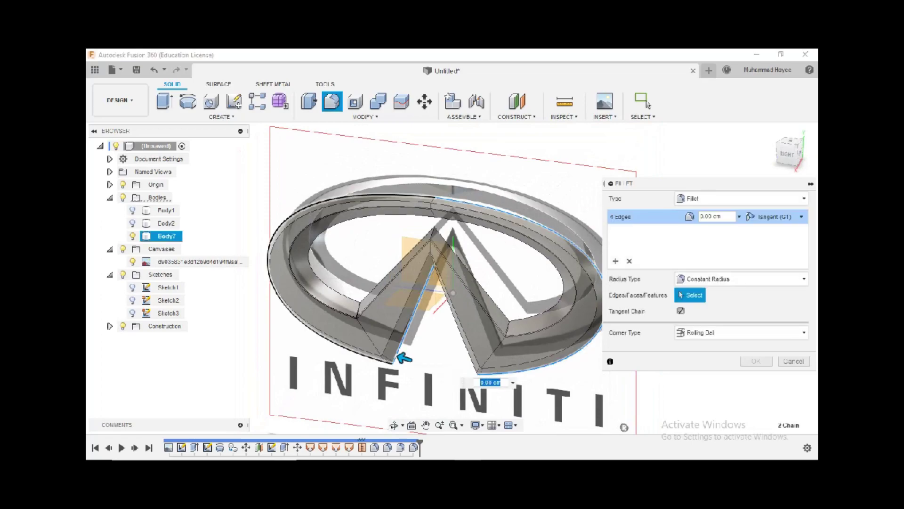
left_click(388, 361)
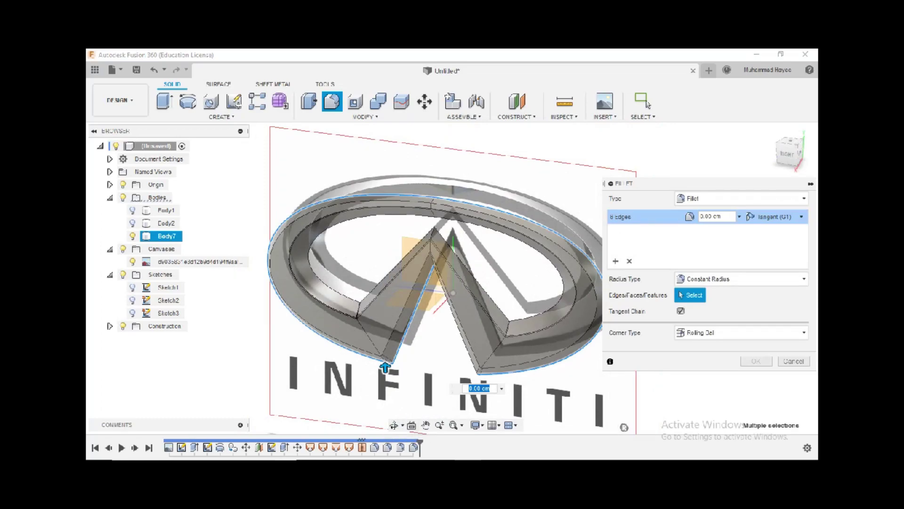
left_click(644, 102)
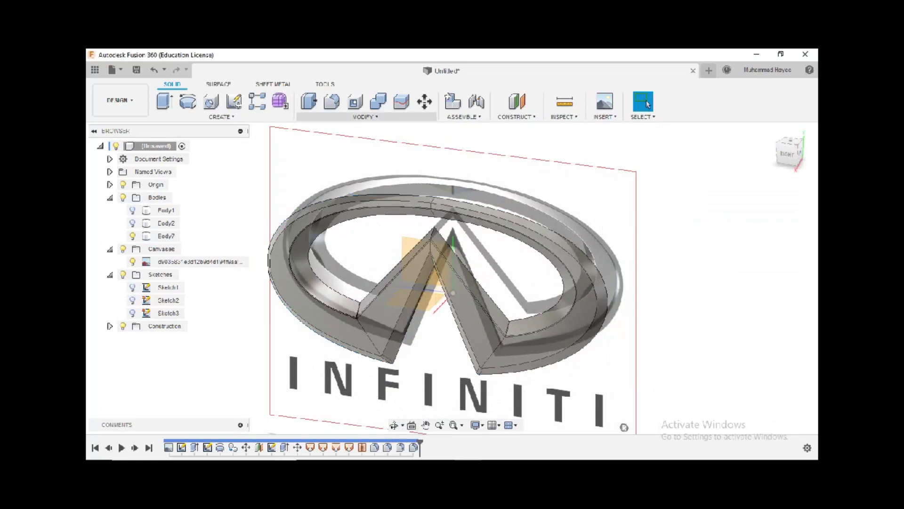
- Fillet the front edges along the logo's outer oval and the facing sides of both legs with a 0.05 cm constant radius
left_click(365, 117)
left_click(320, 137)
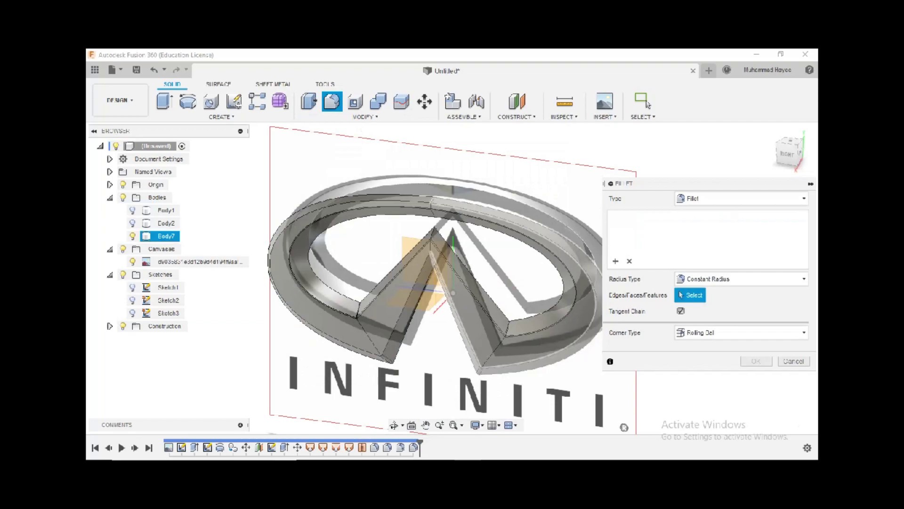
left_click(576, 257)
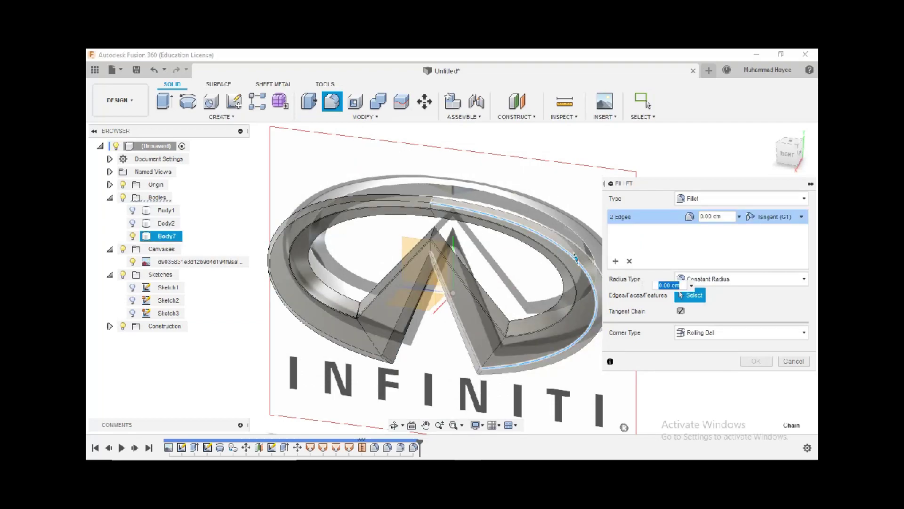
left_click(472, 361)
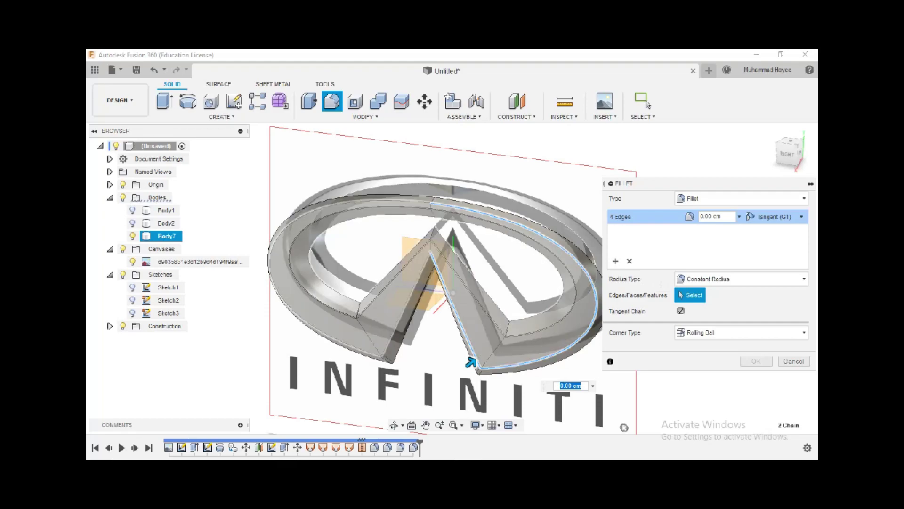
left_click(372, 360)
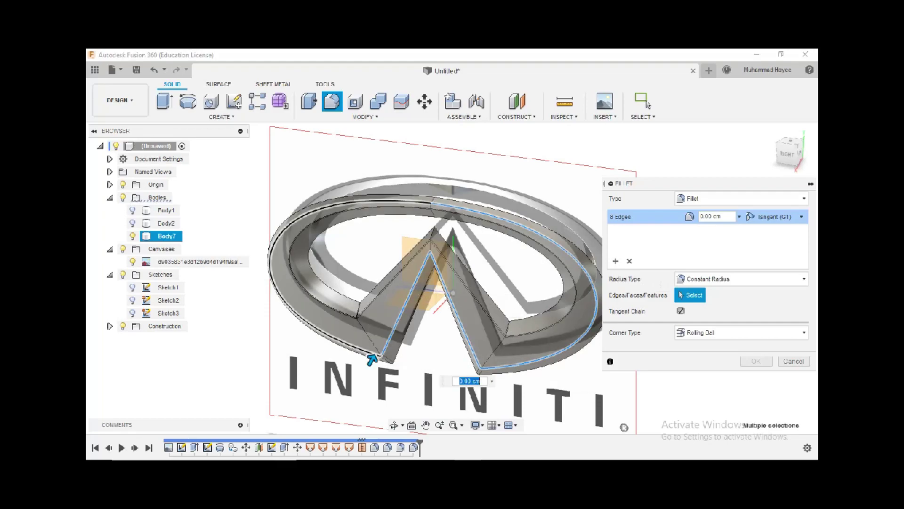
scroll(372, 360, "up", 6)
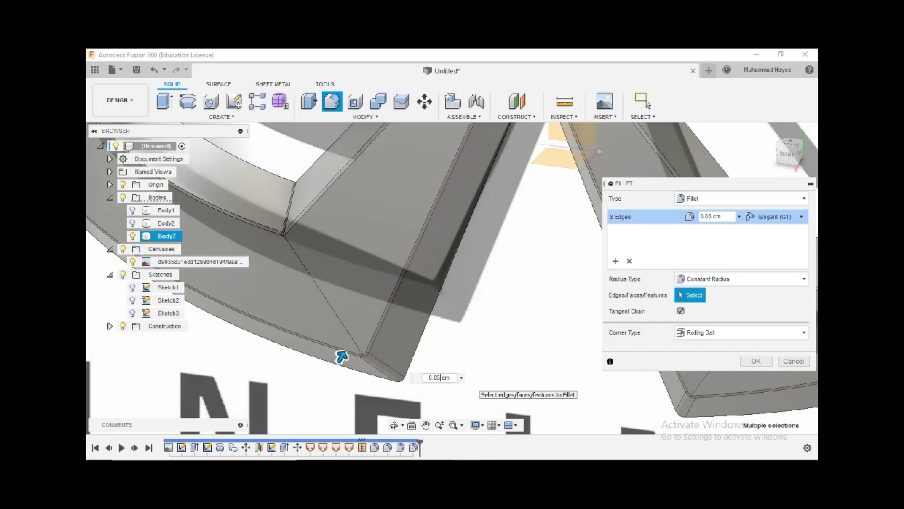
scroll(409, 331, "down", 3)
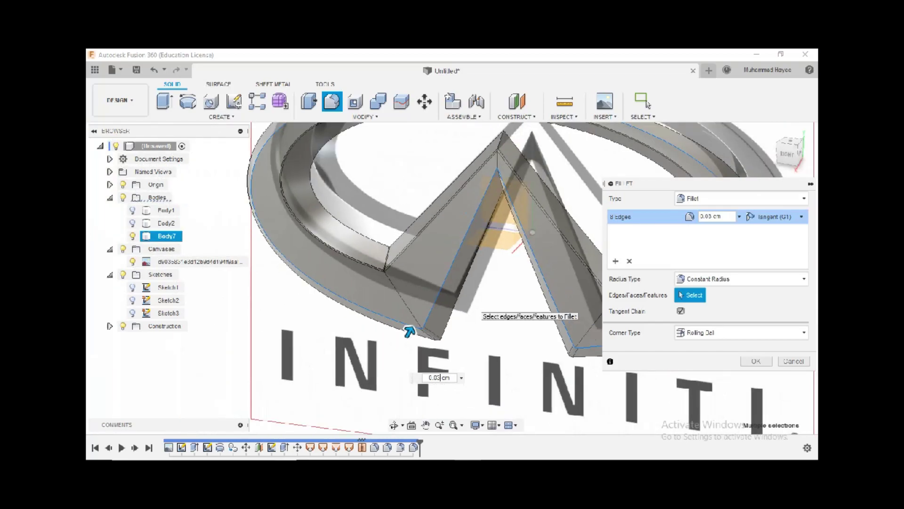
scroll(412, 331, "down", 2)
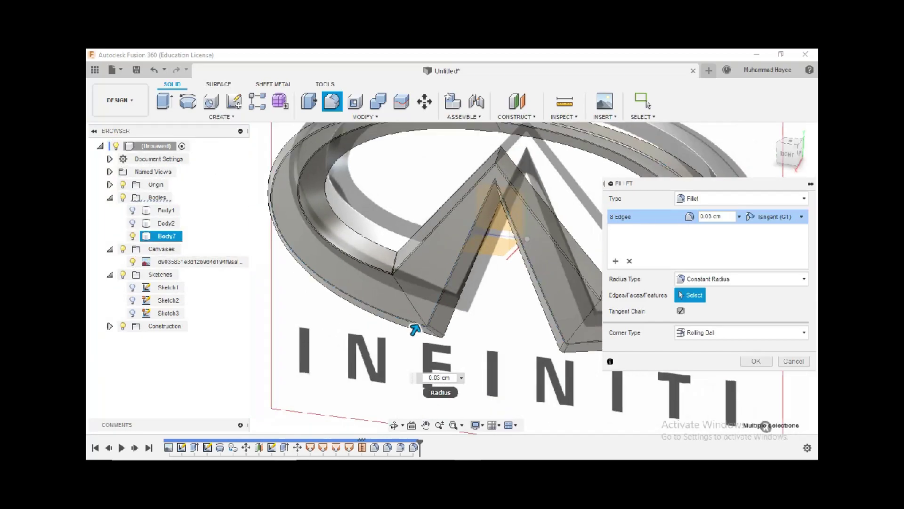
key("Return")
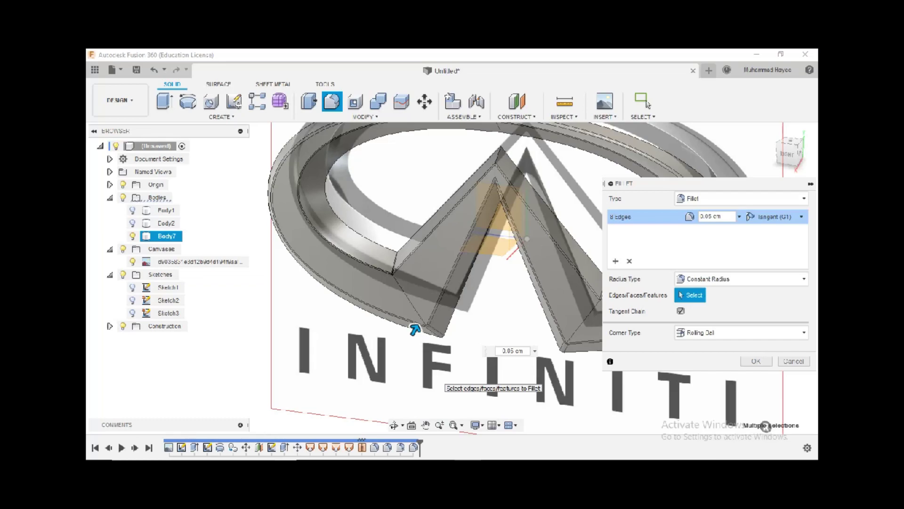
key("Return")
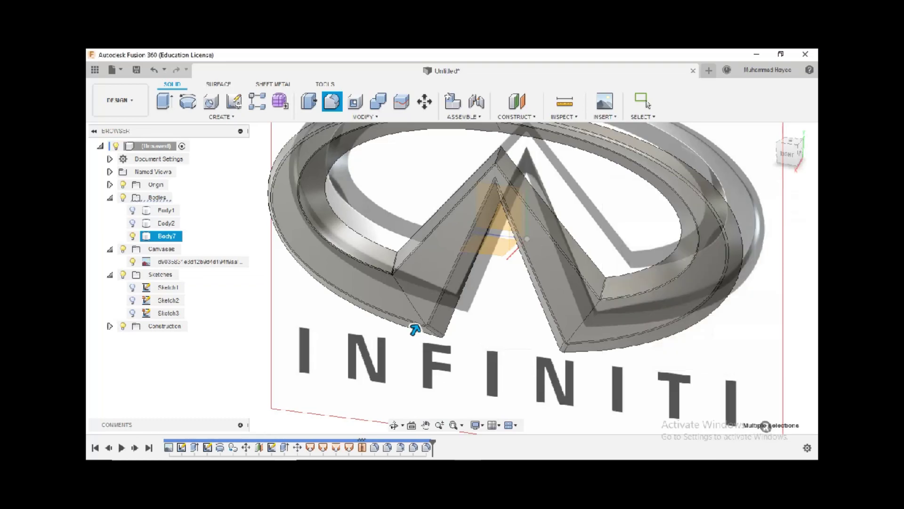
left_click(647, 104)
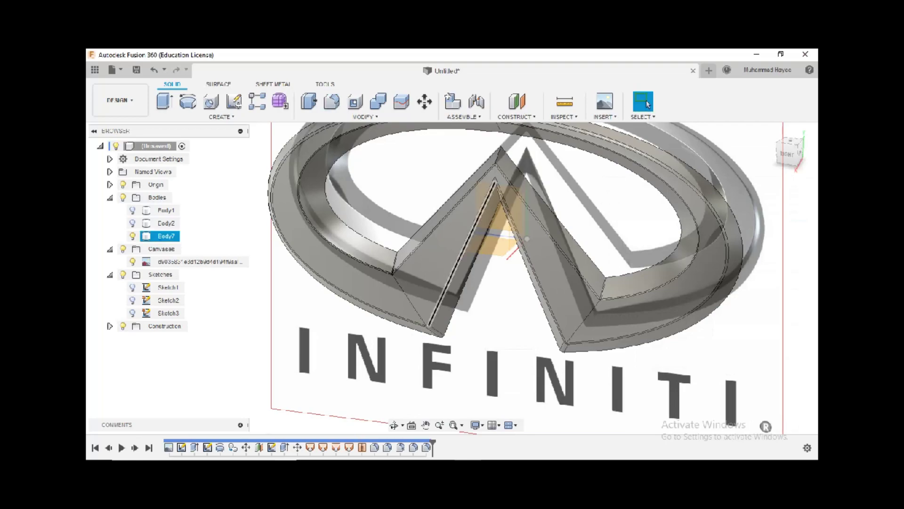
- Fillet the short bevel edge at the logo's inner peak and the inner edge where both legs meet with a 0.016 cm radius
left_click(393, 424)
left_click_drag(452, 282, 471, 231)
key("Escape")
scroll(436, 245, "up", 4)
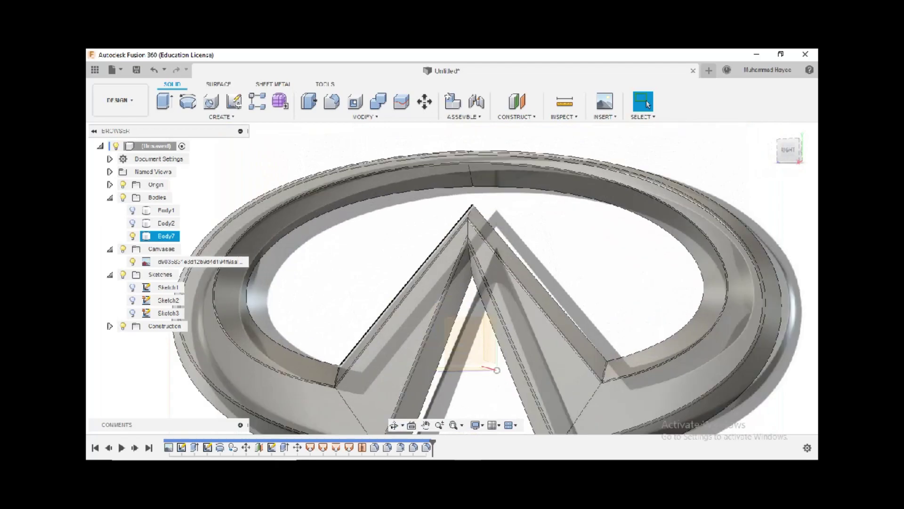
key("f")
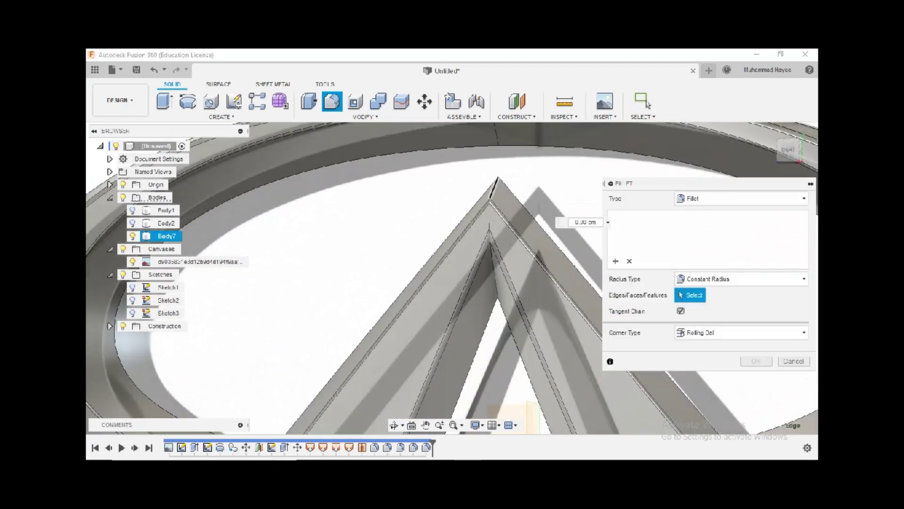
left_click(492, 186)
left_click(490, 260)
scroll(490, 264, "up", 3)
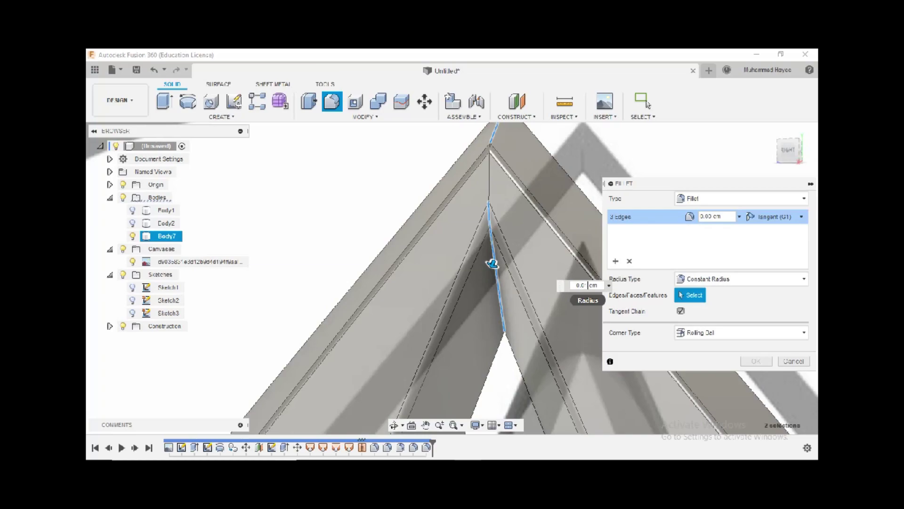
type("1")
key("BackSpace")
type("2")
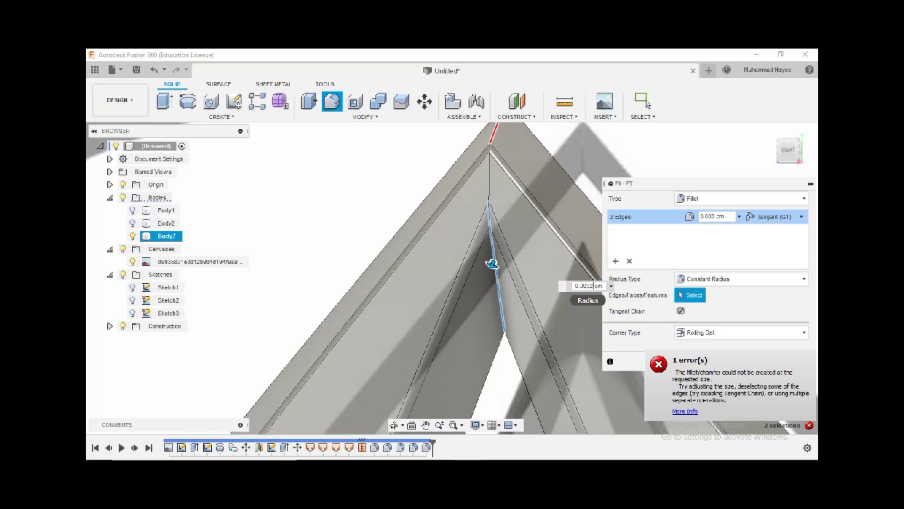
type("15")
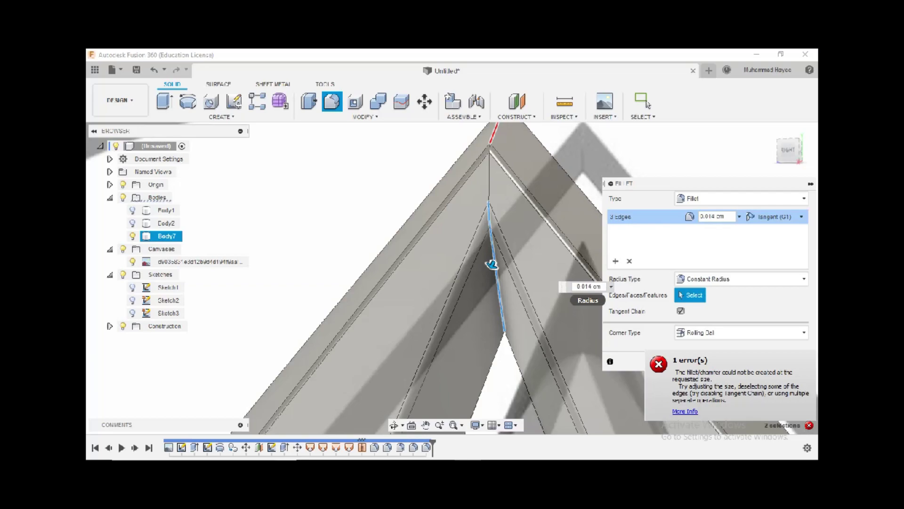
key("BackSpace")
type("6")
key("BackSpace")
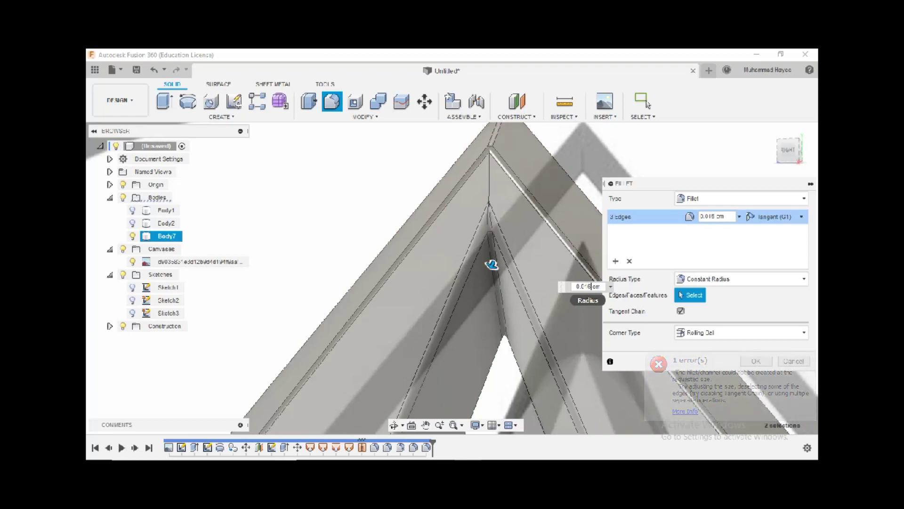
type("6")
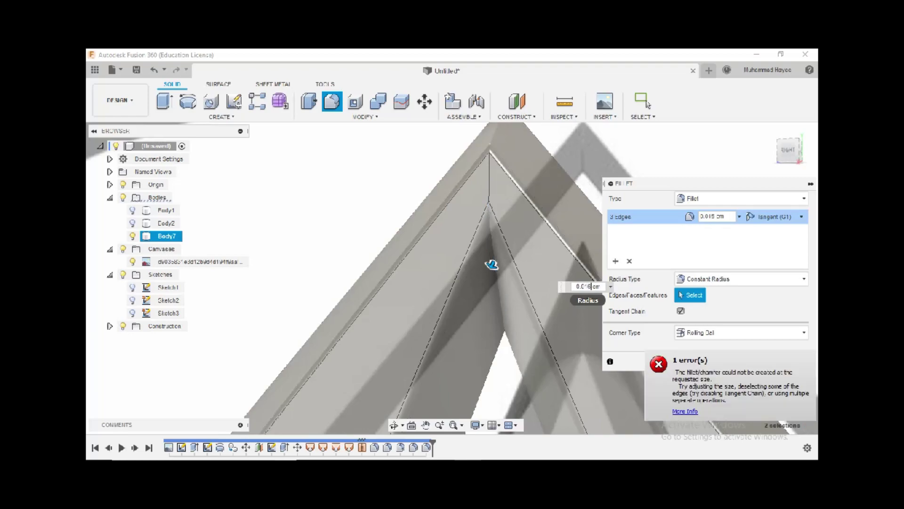
left_click(642, 101)
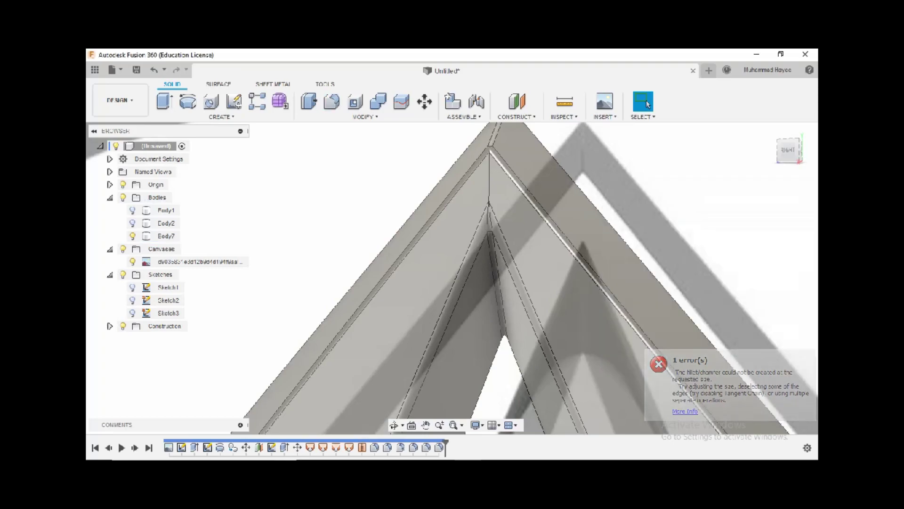
- Hide the reference canvas image so only the logo body remains on display
scroll(586, 290, "down", 1)
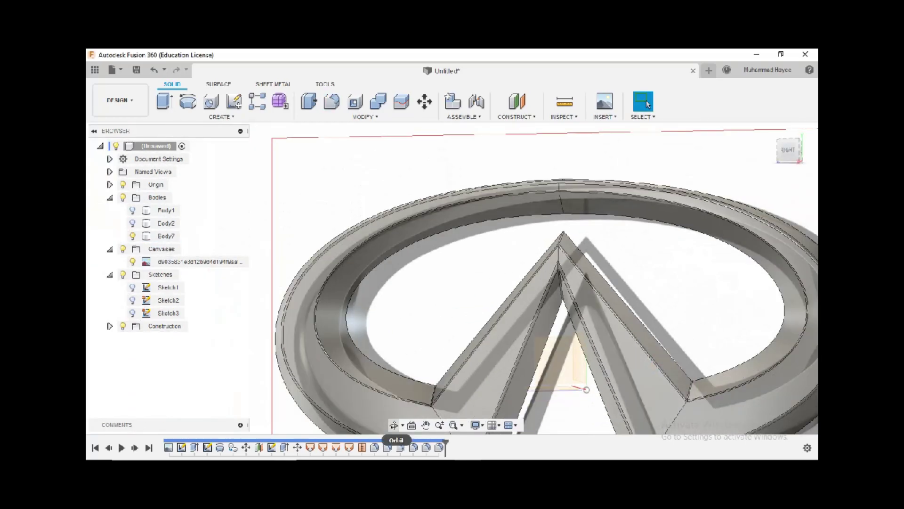
left_click(395, 425)
left_click_drag(586, 389, 528, 324)
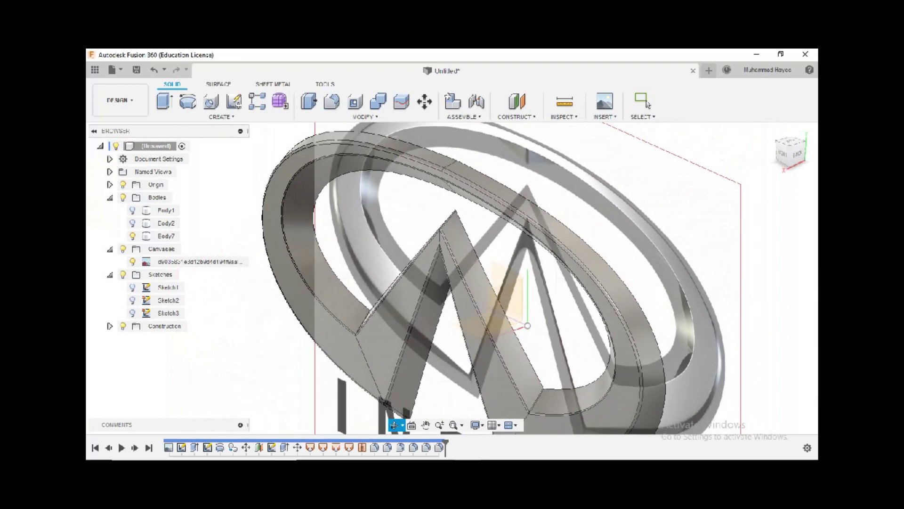
key("Escape")
left_click(132, 262)
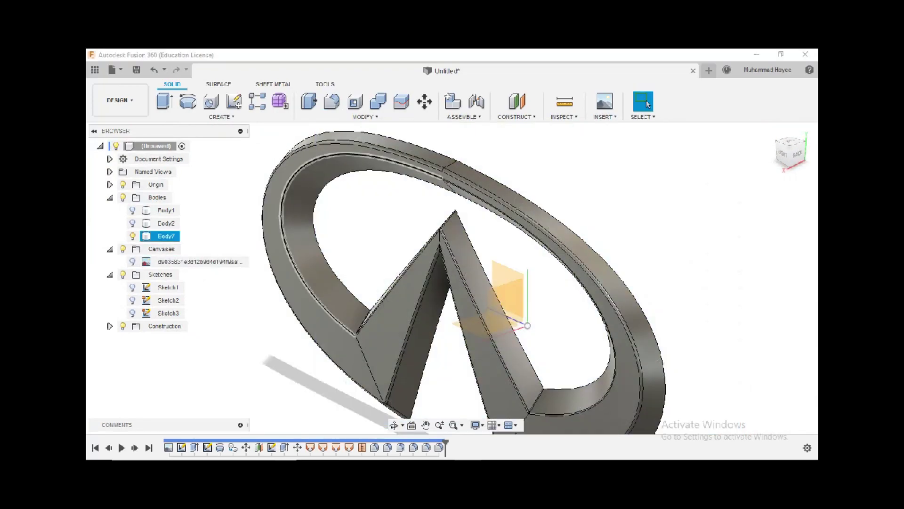
left_click(394, 425)
left_click_drag(443, 367, 504, 325)
key("Escape")
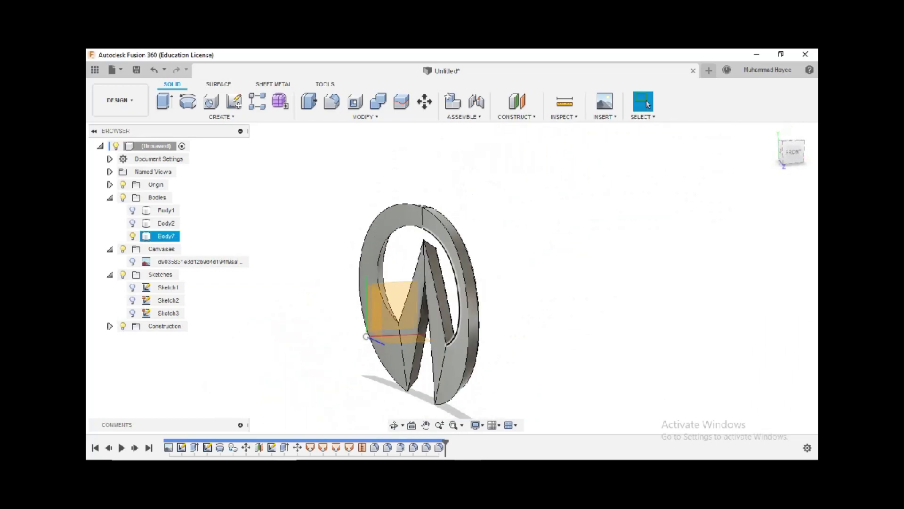
- Make Body2 visible behind the filleted logo, keeping Body1 hidden
left_click(133, 210)
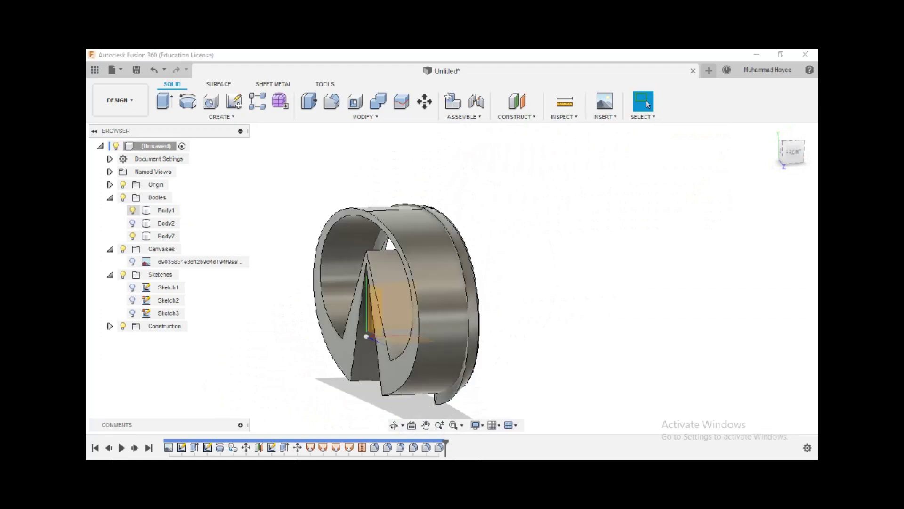
left_click(132, 210)
left_click(133, 223)
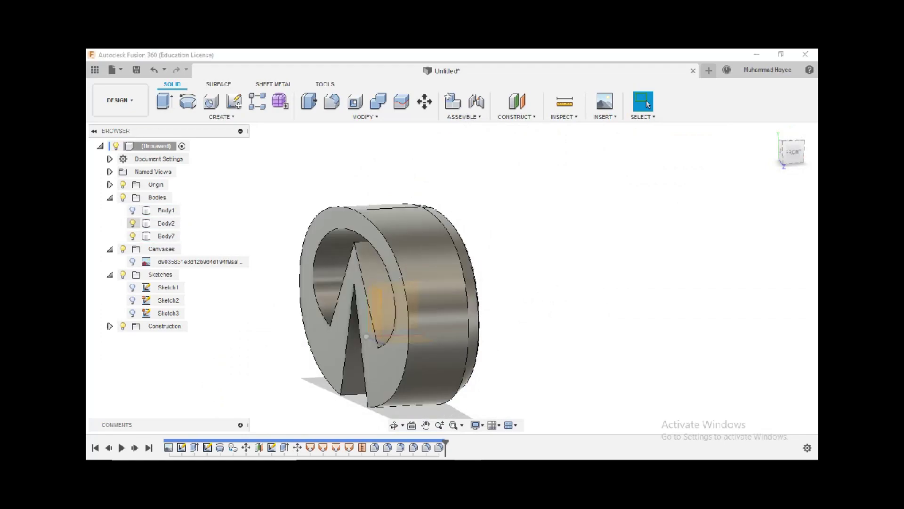
- Offset the flat back face of Body2 inward to reduce the backing body to a thin plate
left_click(394, 426)
left_click_drag(452, 301, 368, 301)
middle_click_drag(367, 301, 462, 329, "shift")
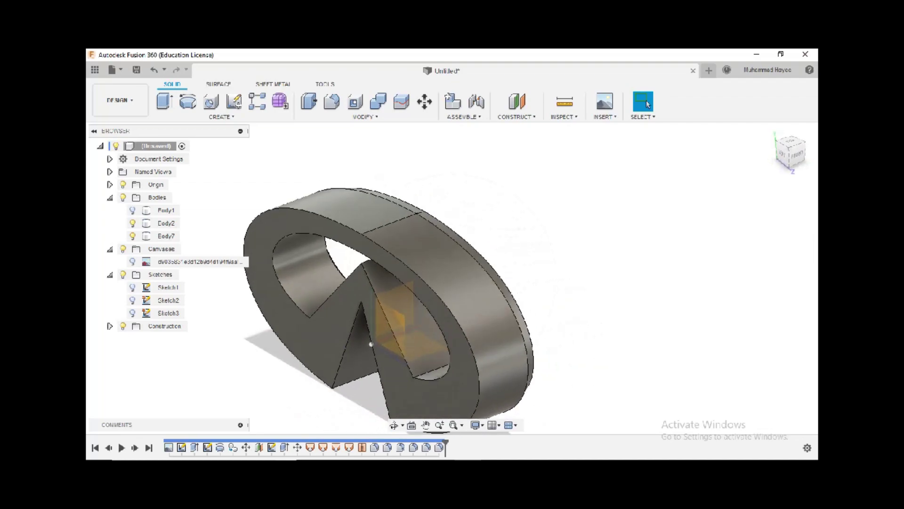
left_click(458, 384)
key("q")
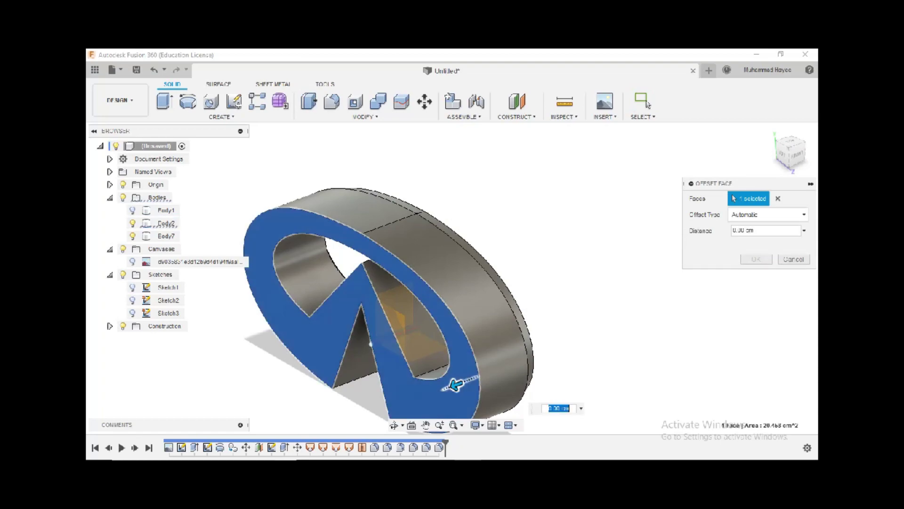
left_click_drag(456, 385, 512, 362)
key("Return")
- Combine the filleted logo body and the thinned backing body with a Join operation, without keeping the tools
left_click(394, 426)
left_click_drag(419, 367, 367, 363)
left_click(648, 104)
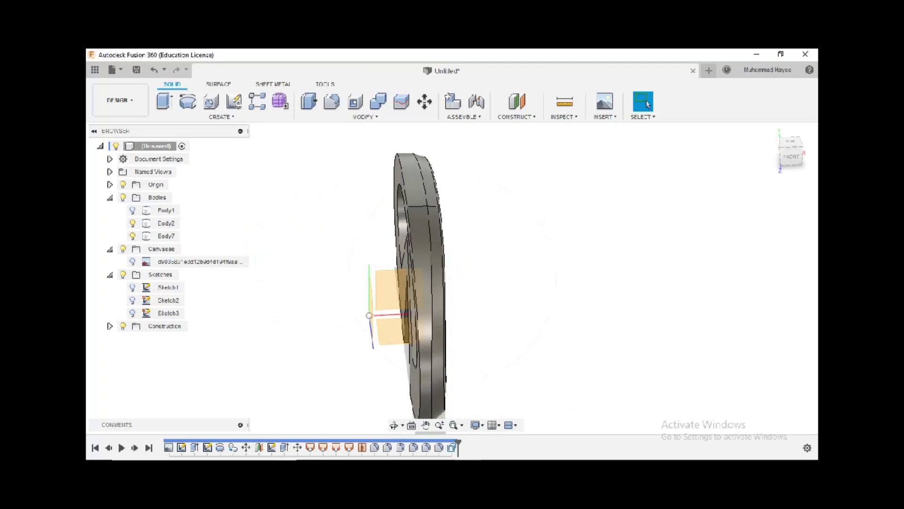
left_click(378, 101)
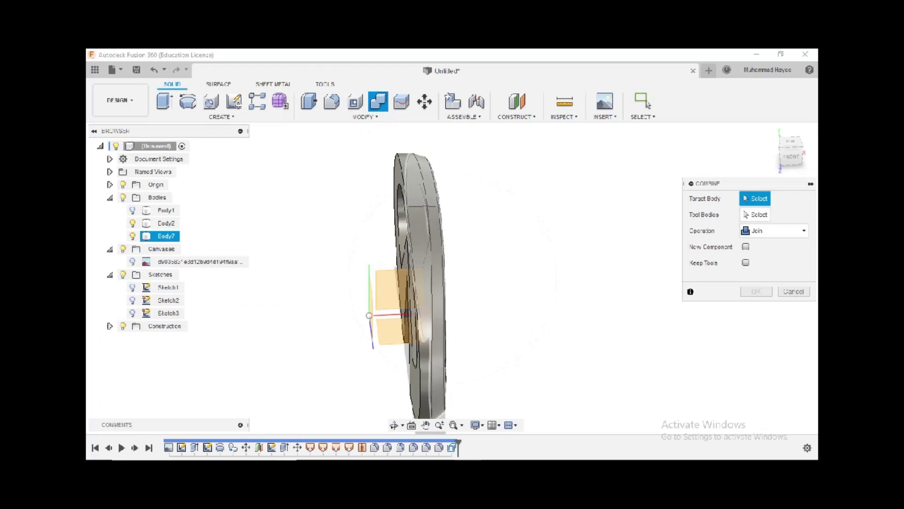
left_click(432, 226)
left_click(424, 282)
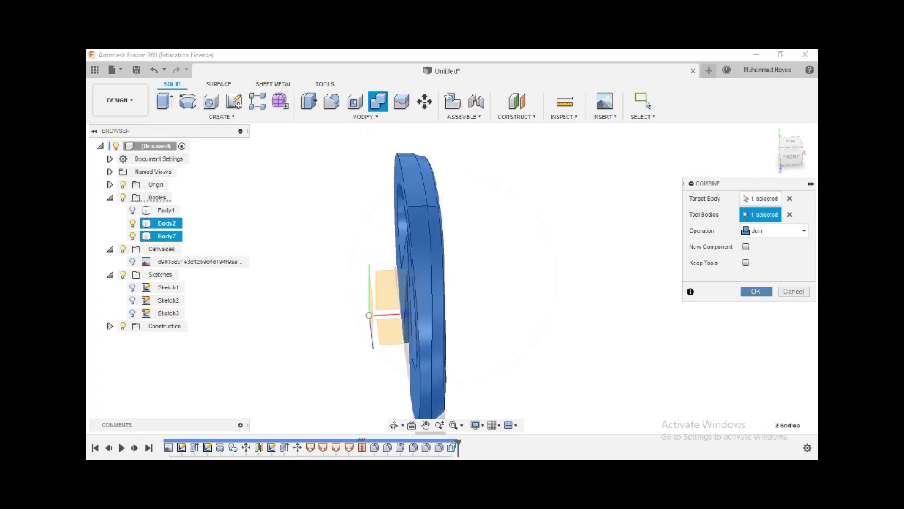
left_click(757, 291)
- Switch from the Design workspace to the Render workspace with the logo's front in view
left_click(394, 425)
left_click_drag(499, 302, 330, 304)
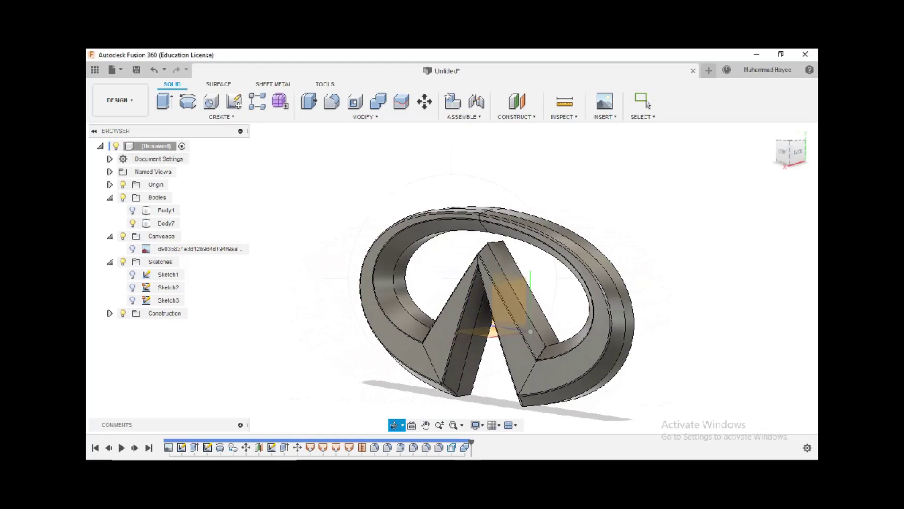
left_click(118, 100)
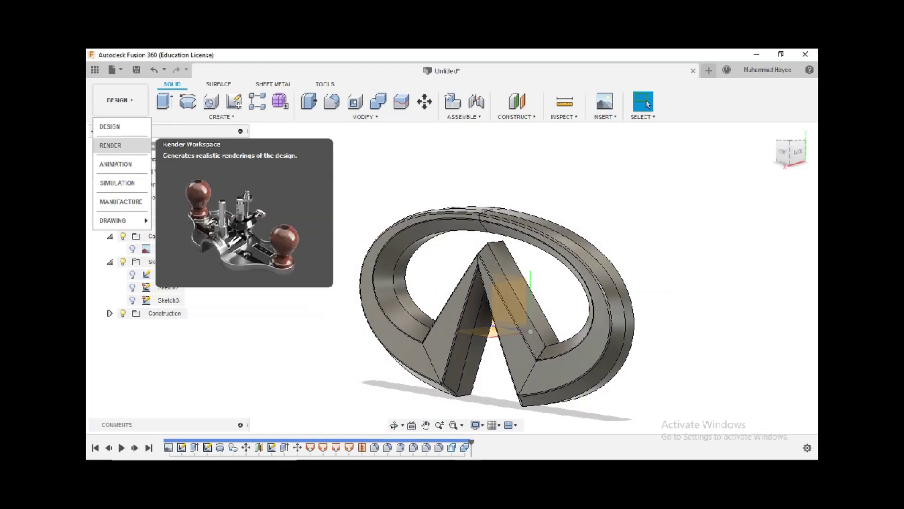
left_click(110, 145)
left_click(394, 438)
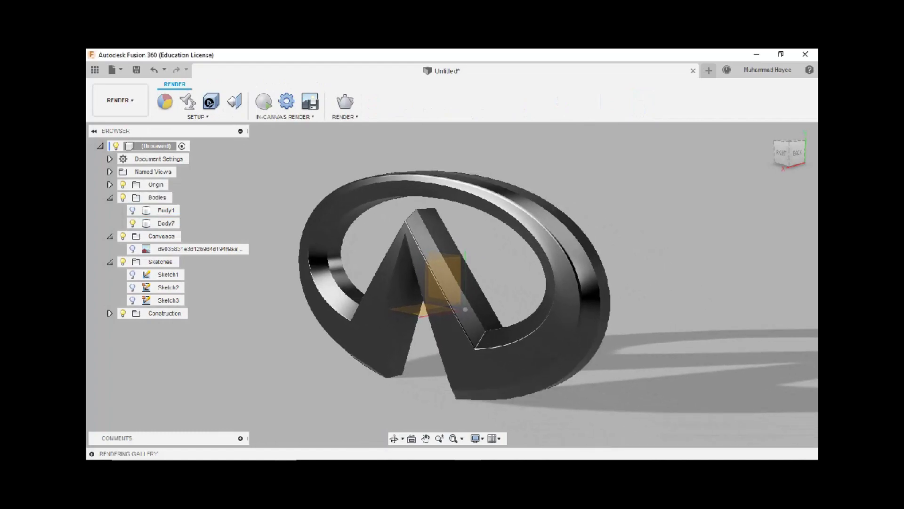
- Hide the origin, canvases and sketches for a clean render view, and collapse the bodies, canvases and sketches folders
left_click(123, 184)
left_click(110, 197)
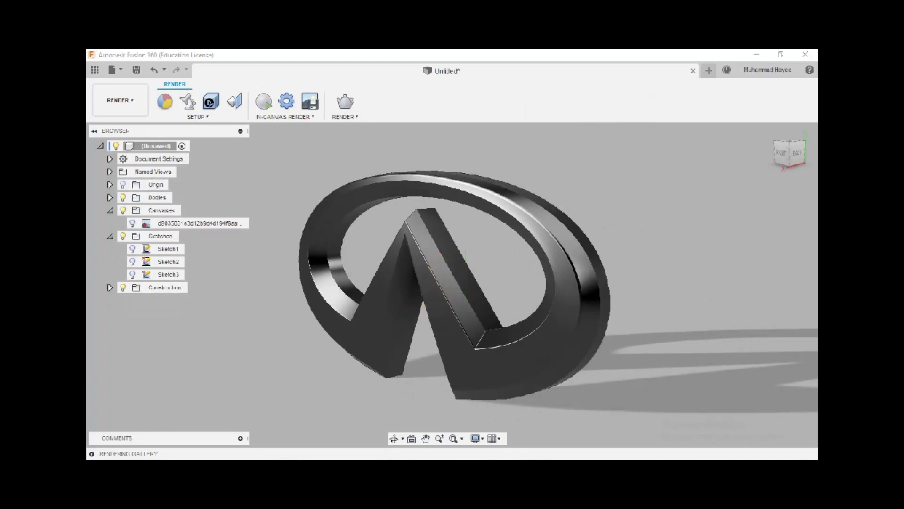
left_click(123, 211)
left_click(123, 236)
left_click(110, 236)
left_click(110, 210)
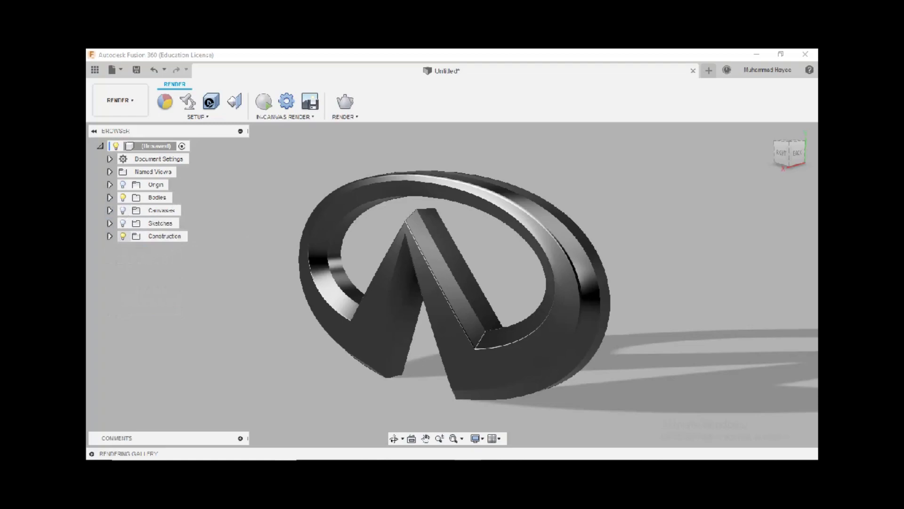
left_click(394, 438)
left_click_drag(527, 302, 598, 358)
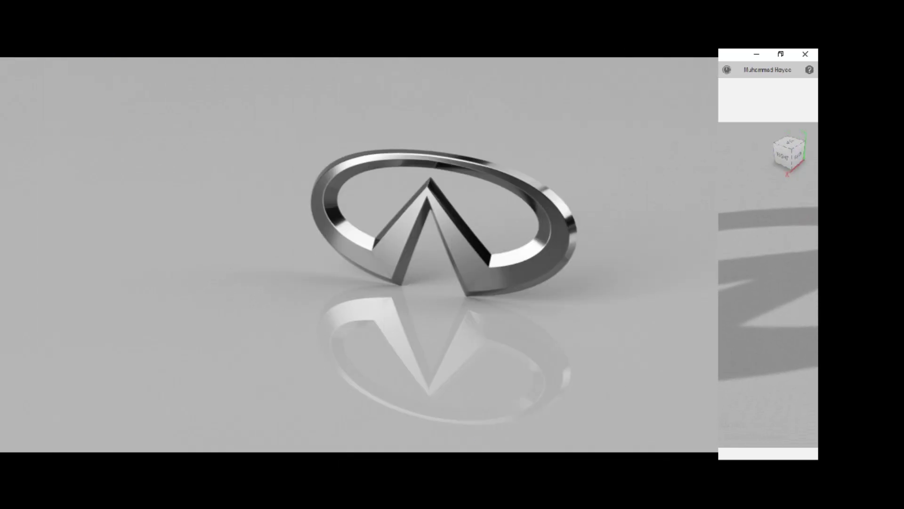